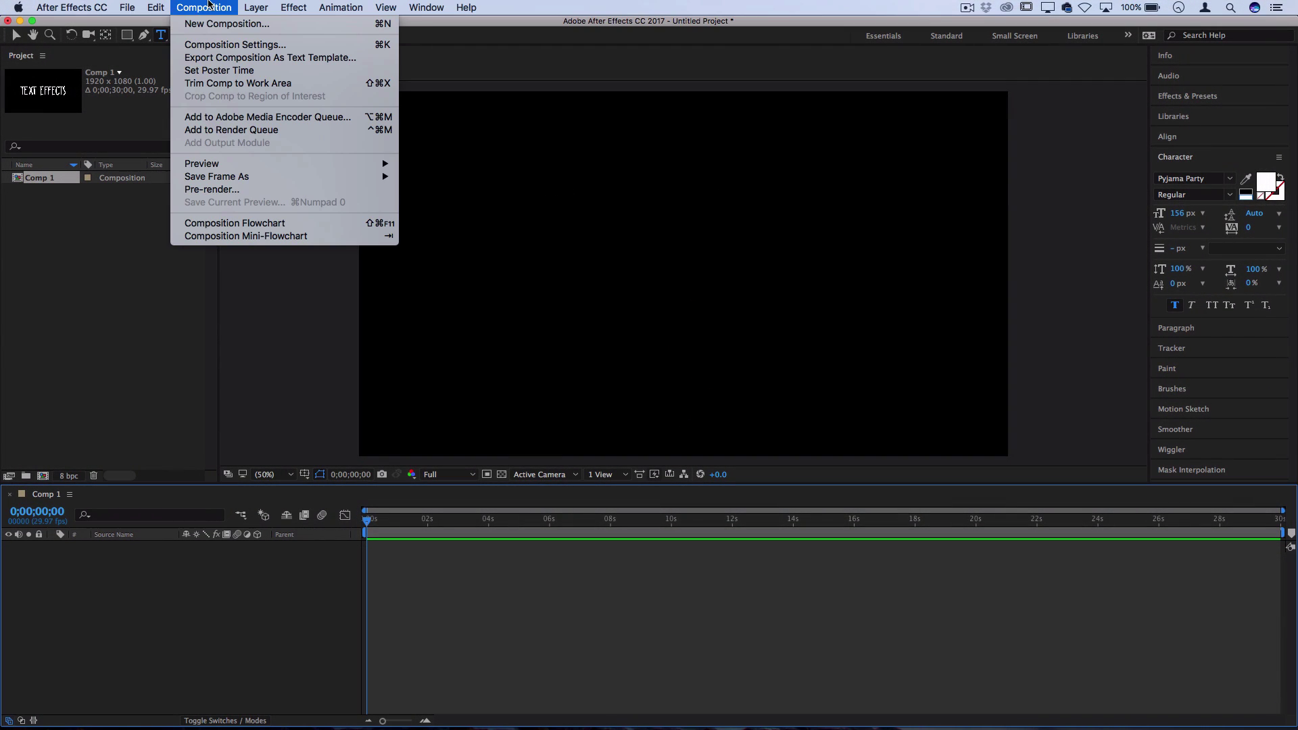
Dismiss the new composition dialog and add a 'Text Effects' text layer to Comp 1.
click(223, 21)
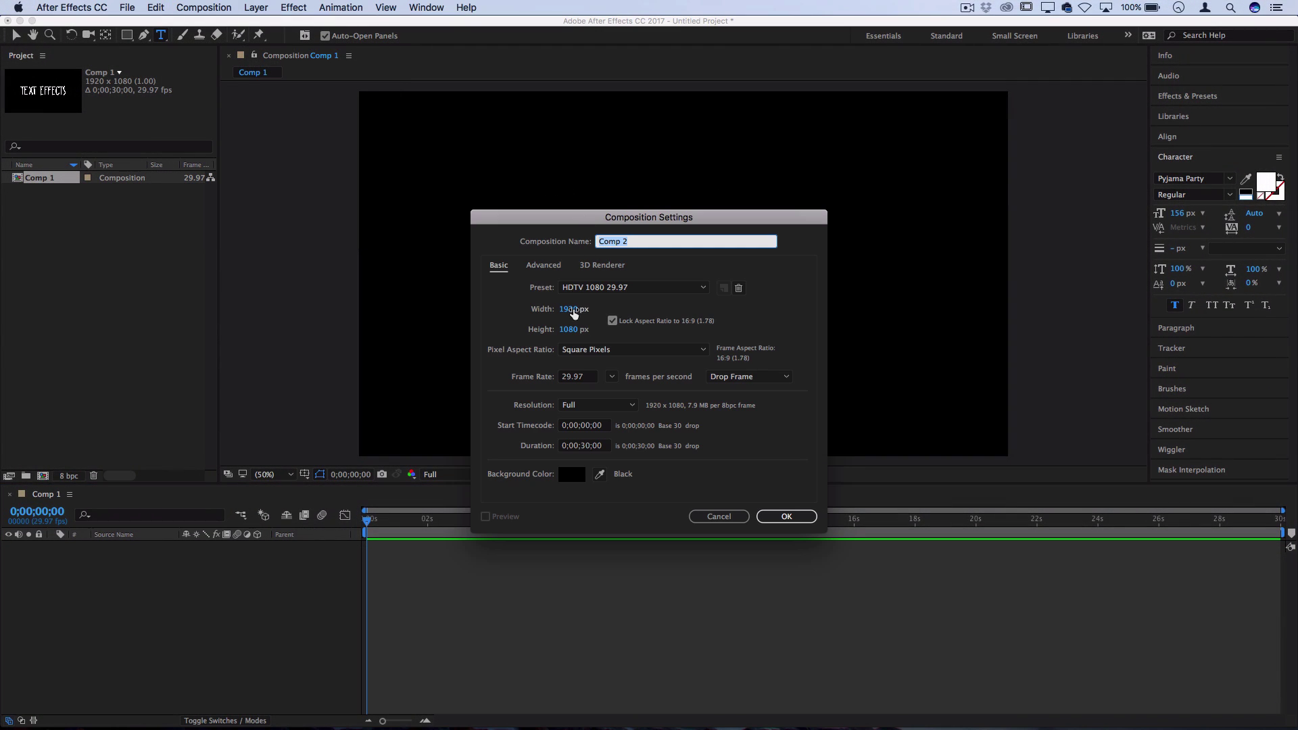
click(729, 519)
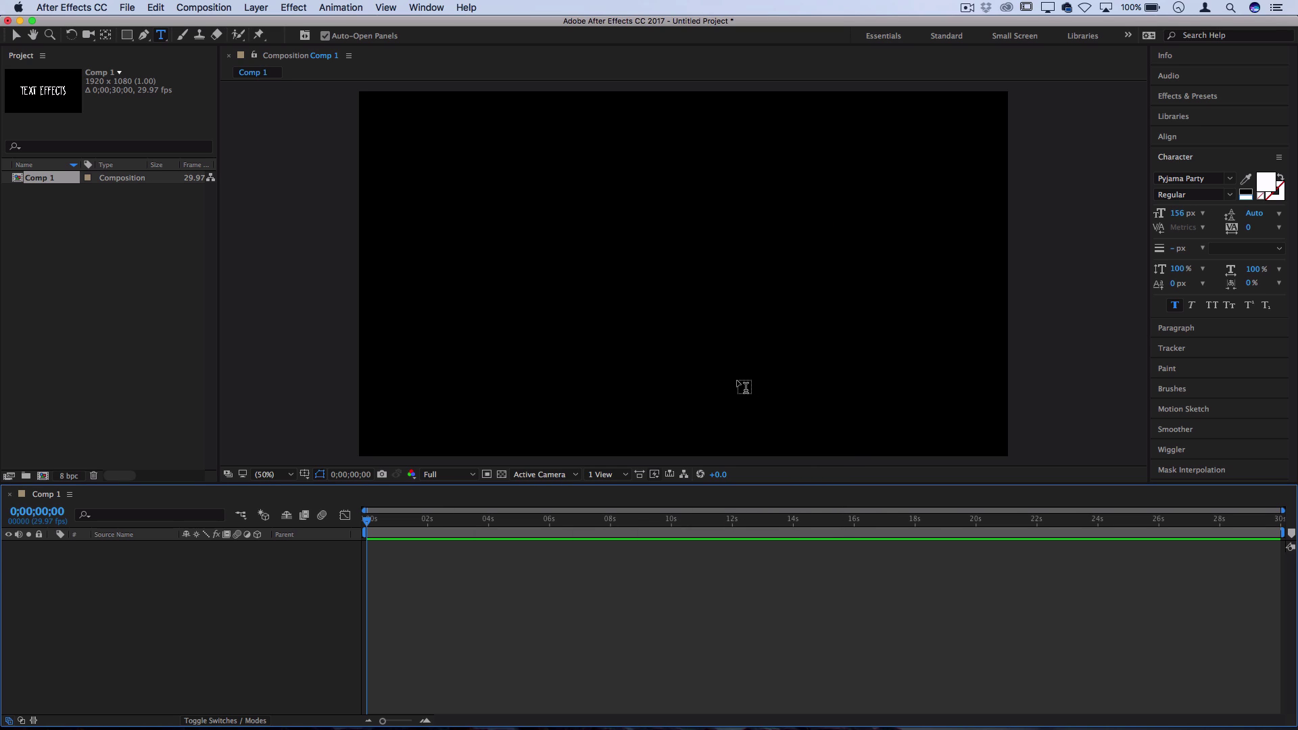
click(255, 7)
mouse_move(277, 26)
click(464, 28)
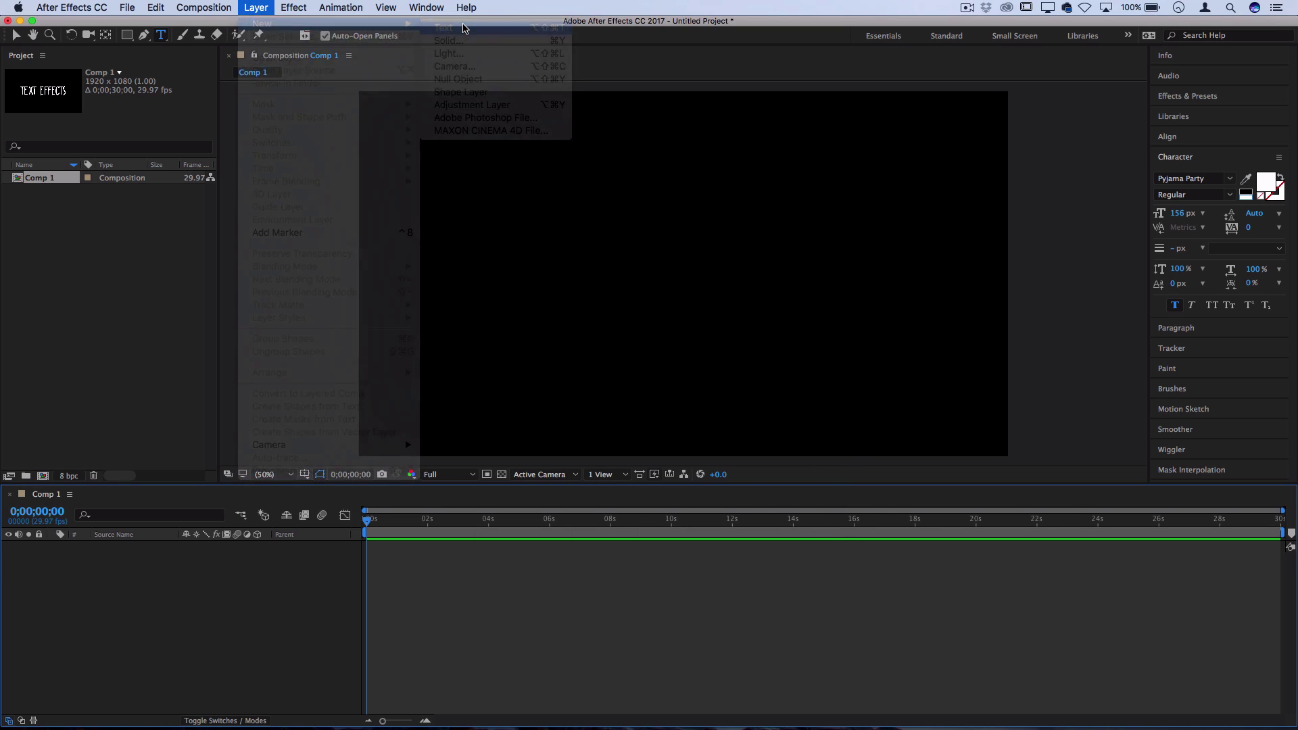
text(Text Effec)
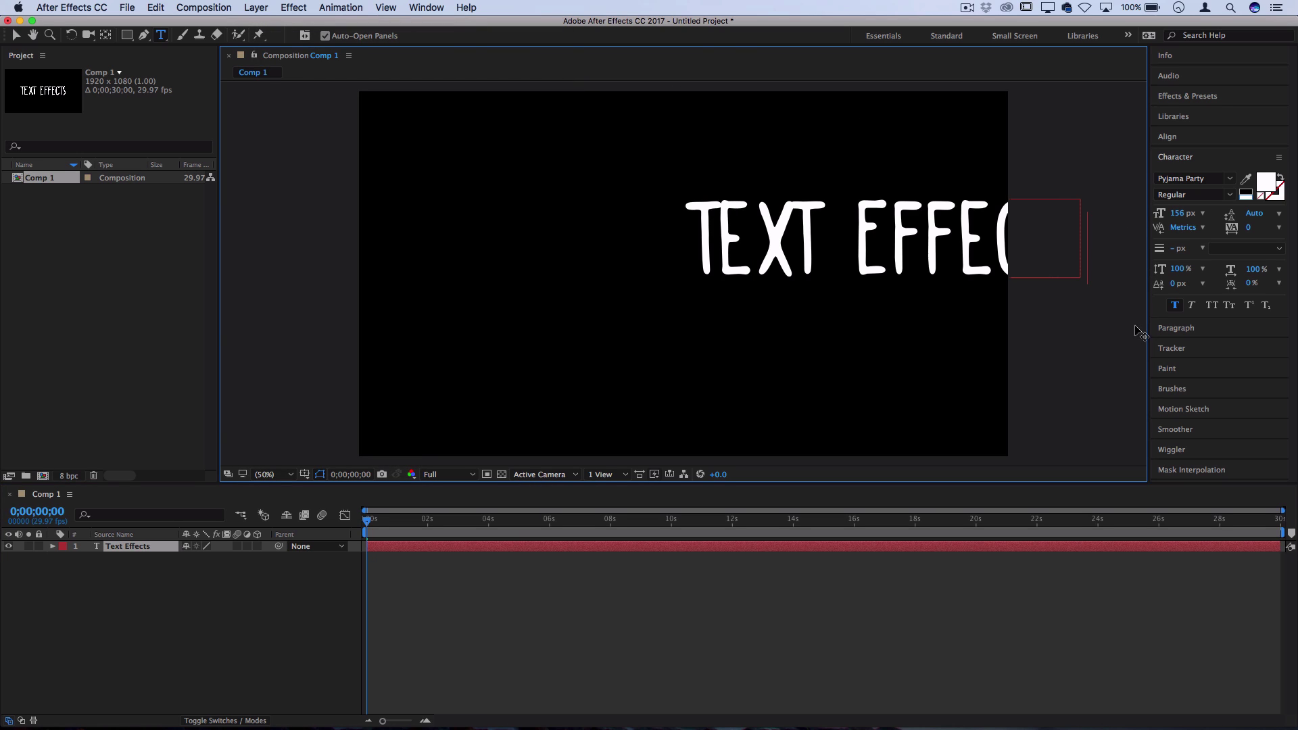
text(ts)
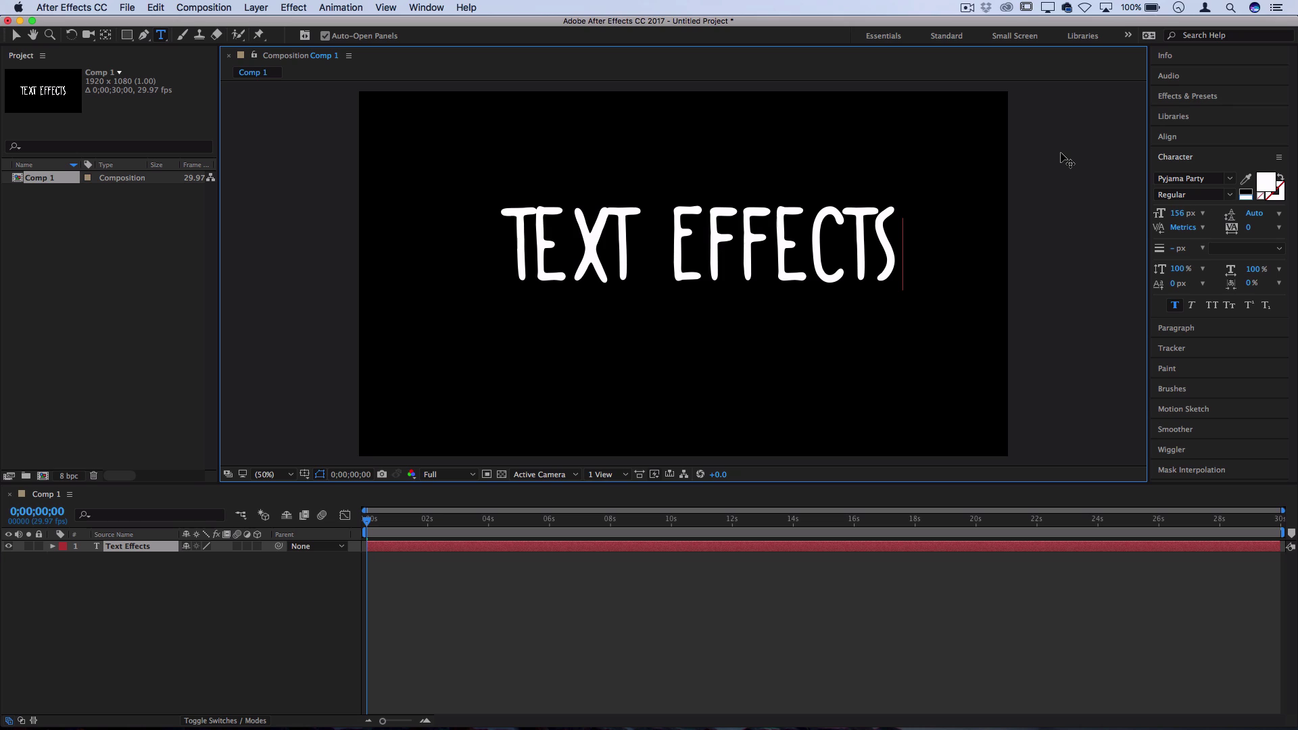
Center the title horizontally and vertically in the composition using the Align panel.
click(1171, 136)
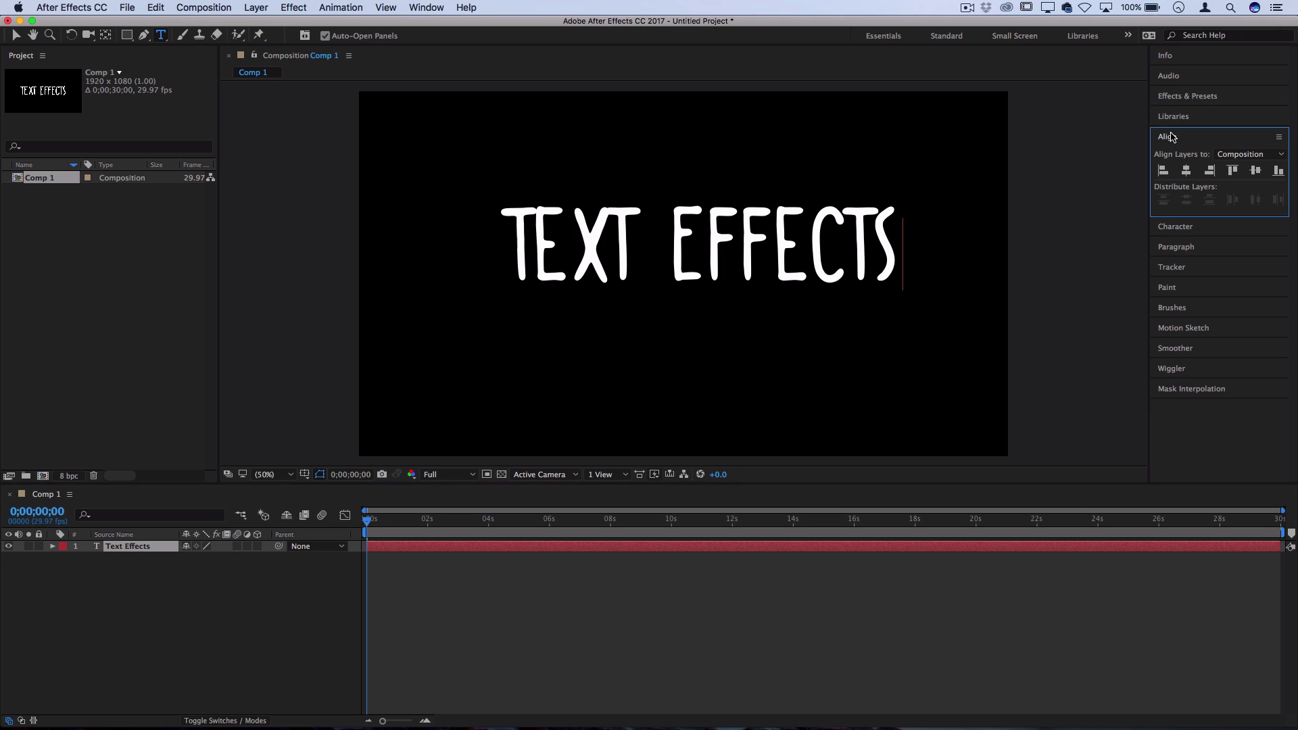
click(1187, 171)
click(1256, 170)
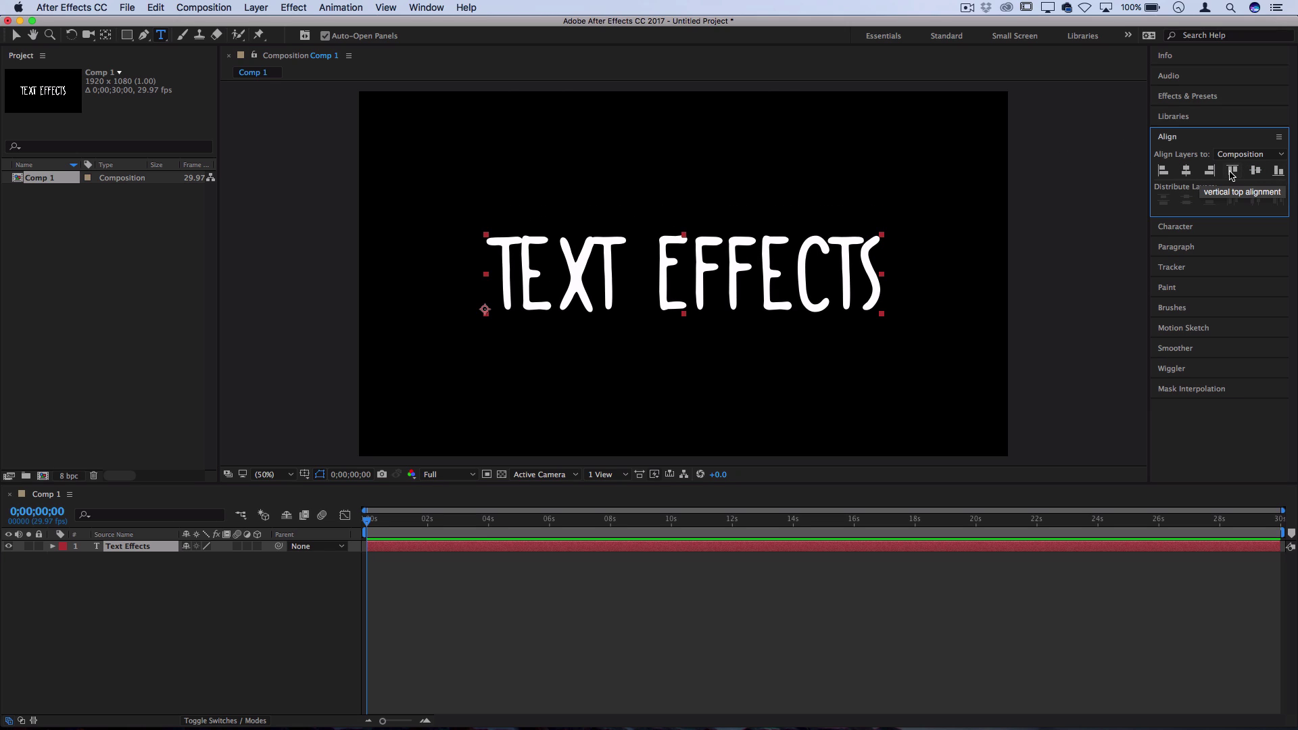
click(1233, 171)
click(1256, 171)
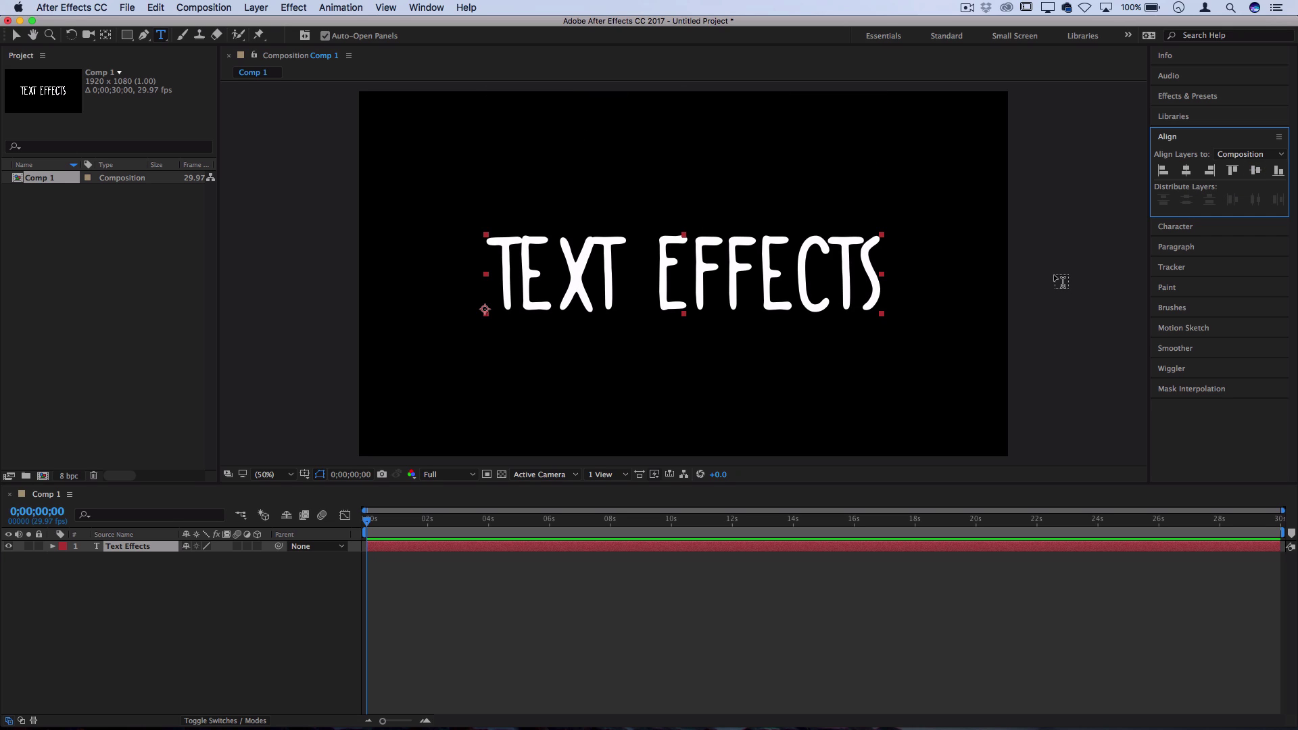
Clear the old 'quiver' search and expand Animation Presets > Text > Organic in Effects & Presets.
click(1181, 98)
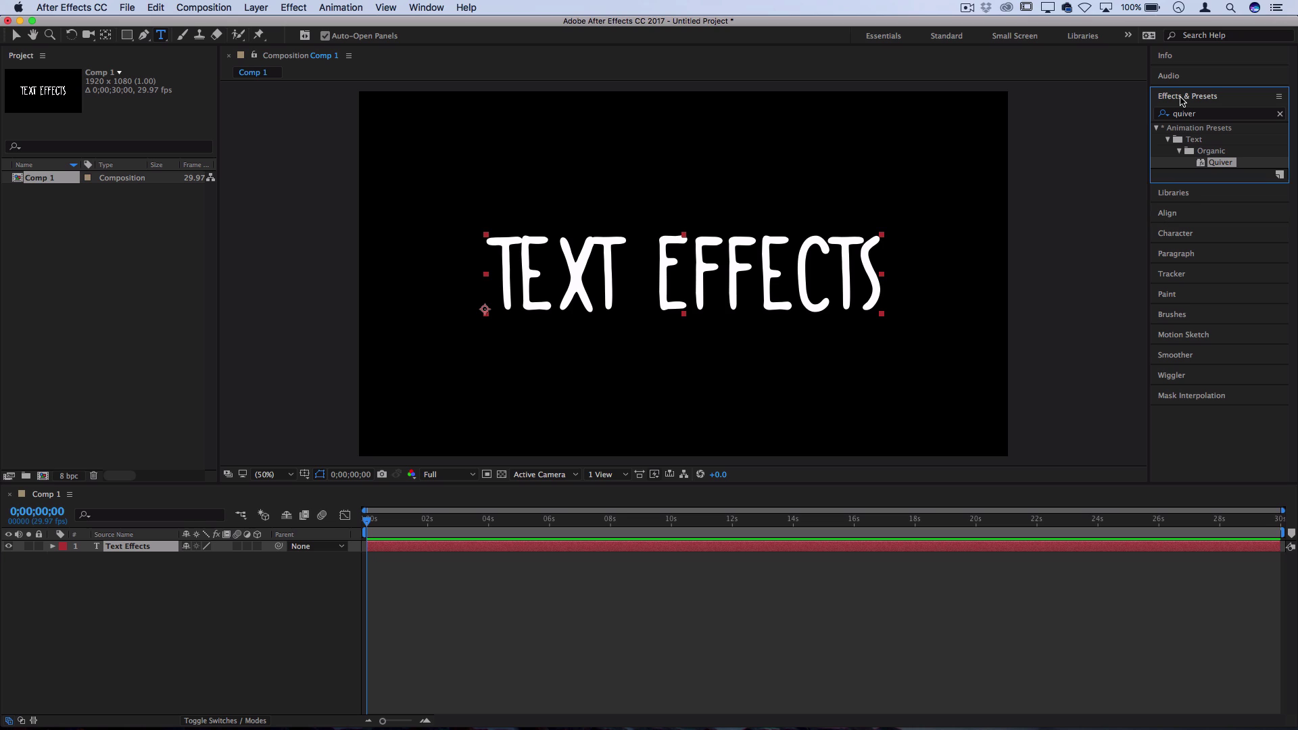
click(1281, 114)
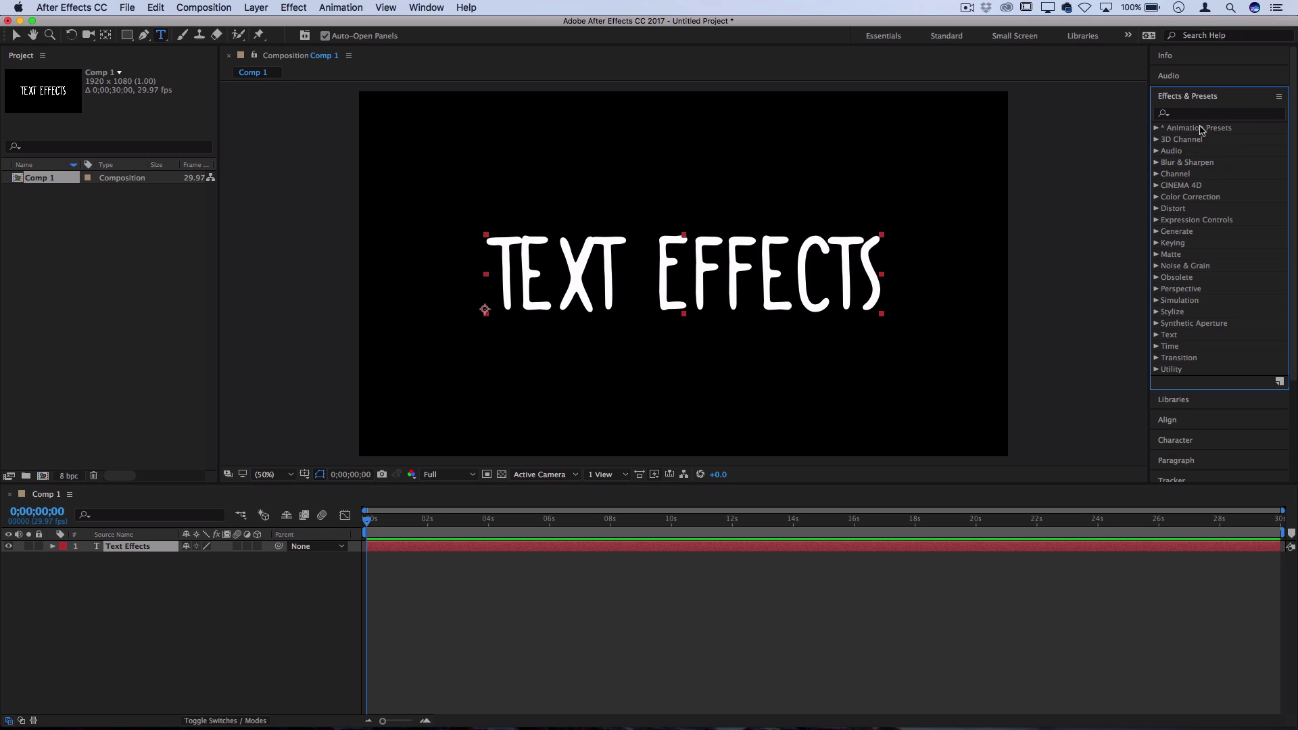
click(1156, 129)
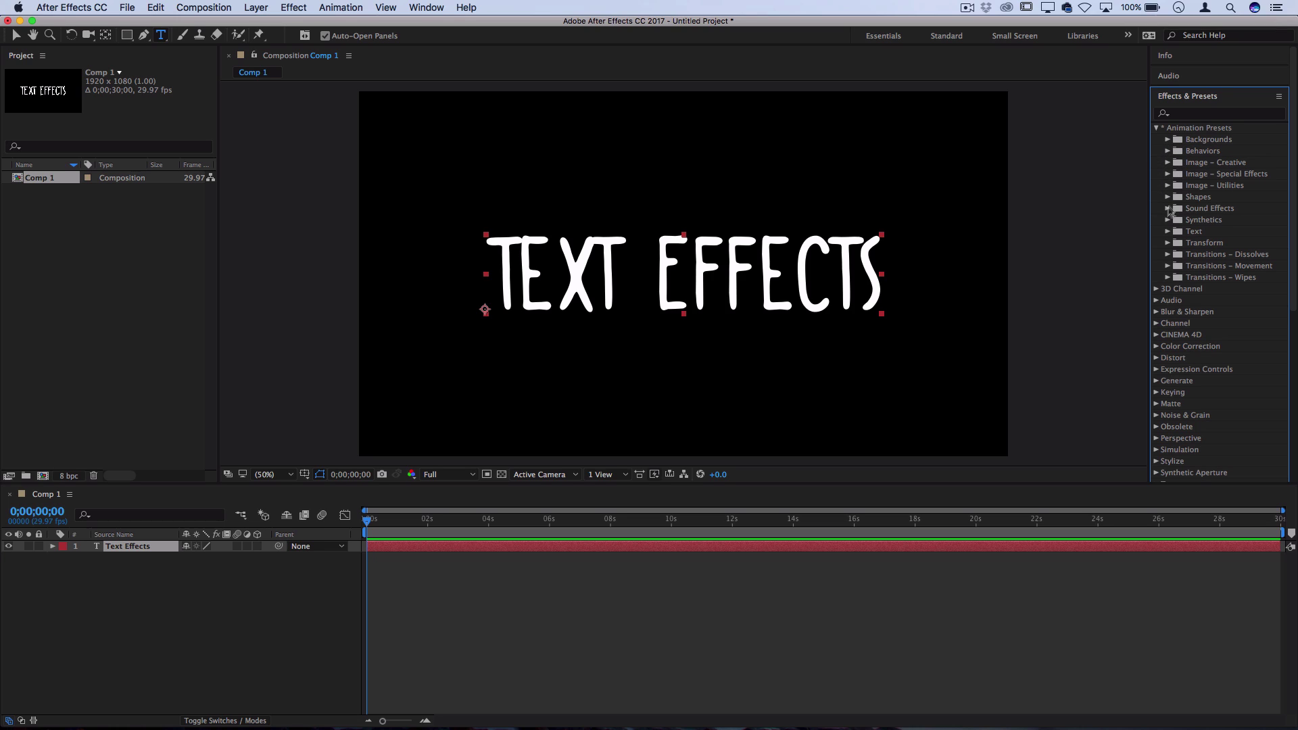
click(1167, 232)
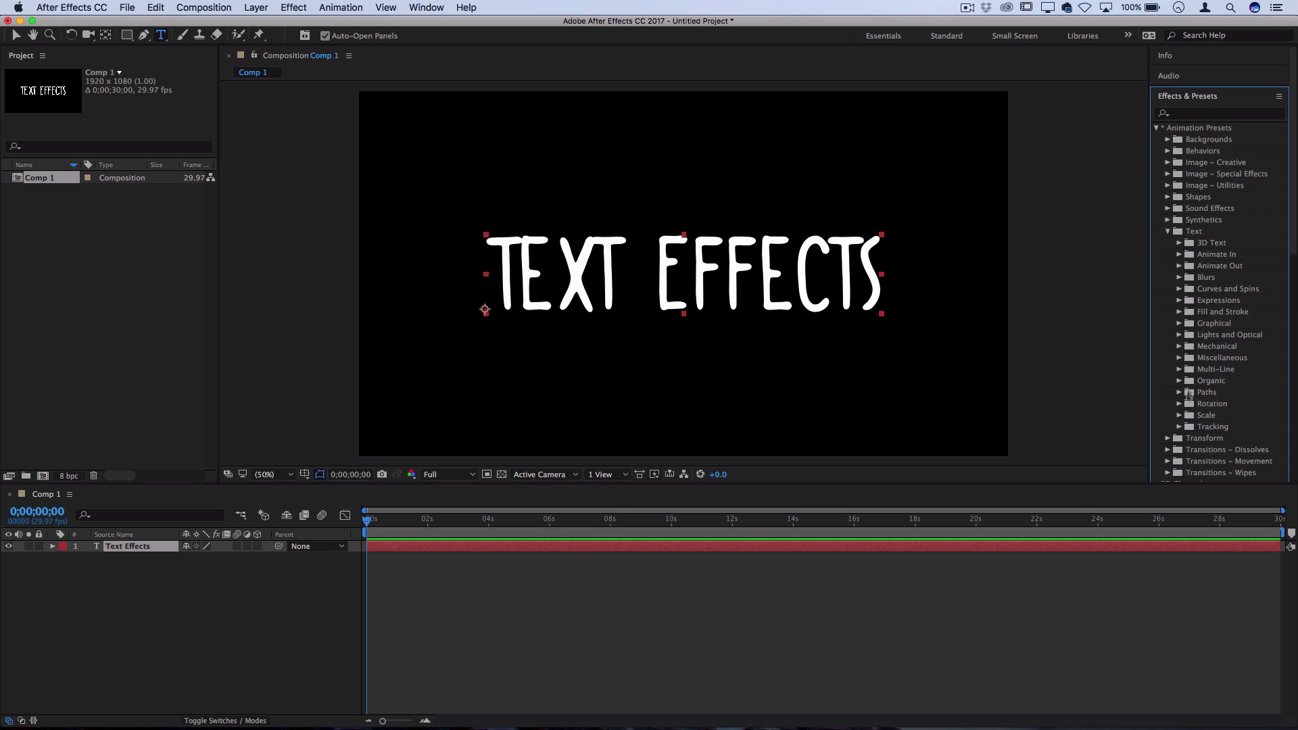
click(1179, 243)
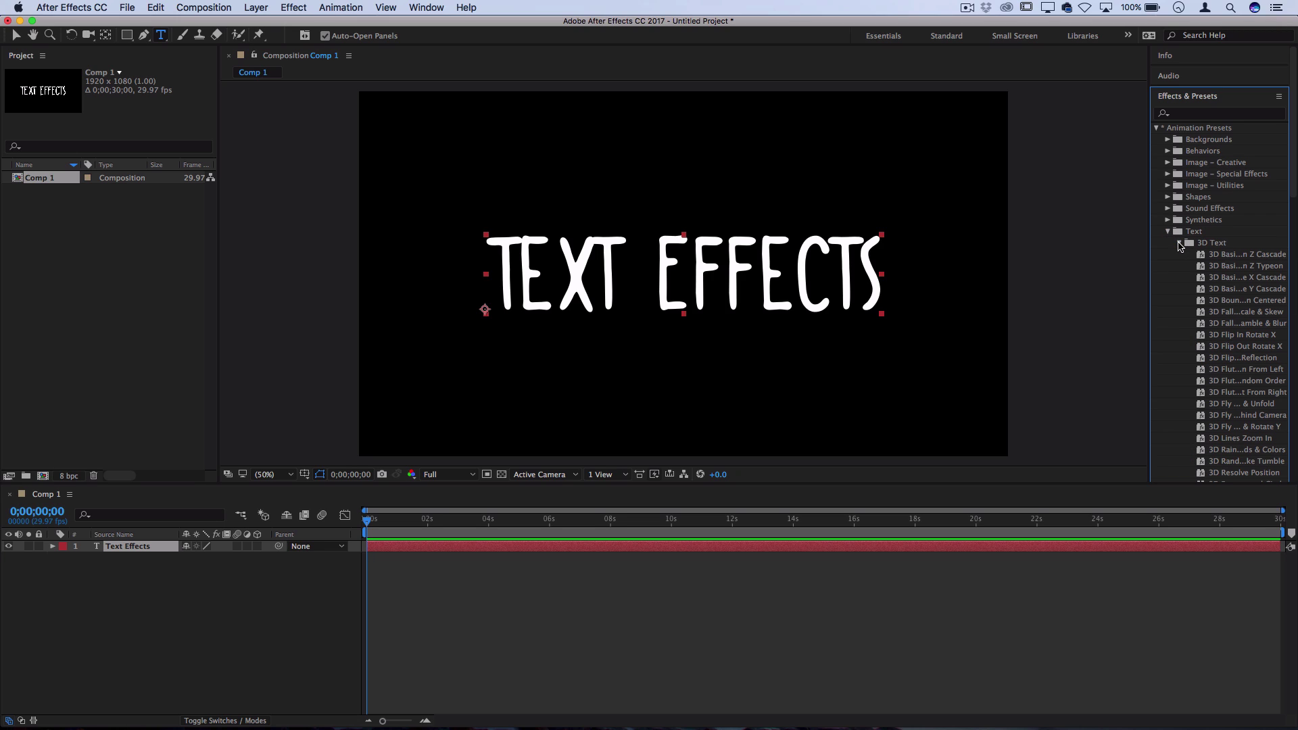
click(1179, 245)
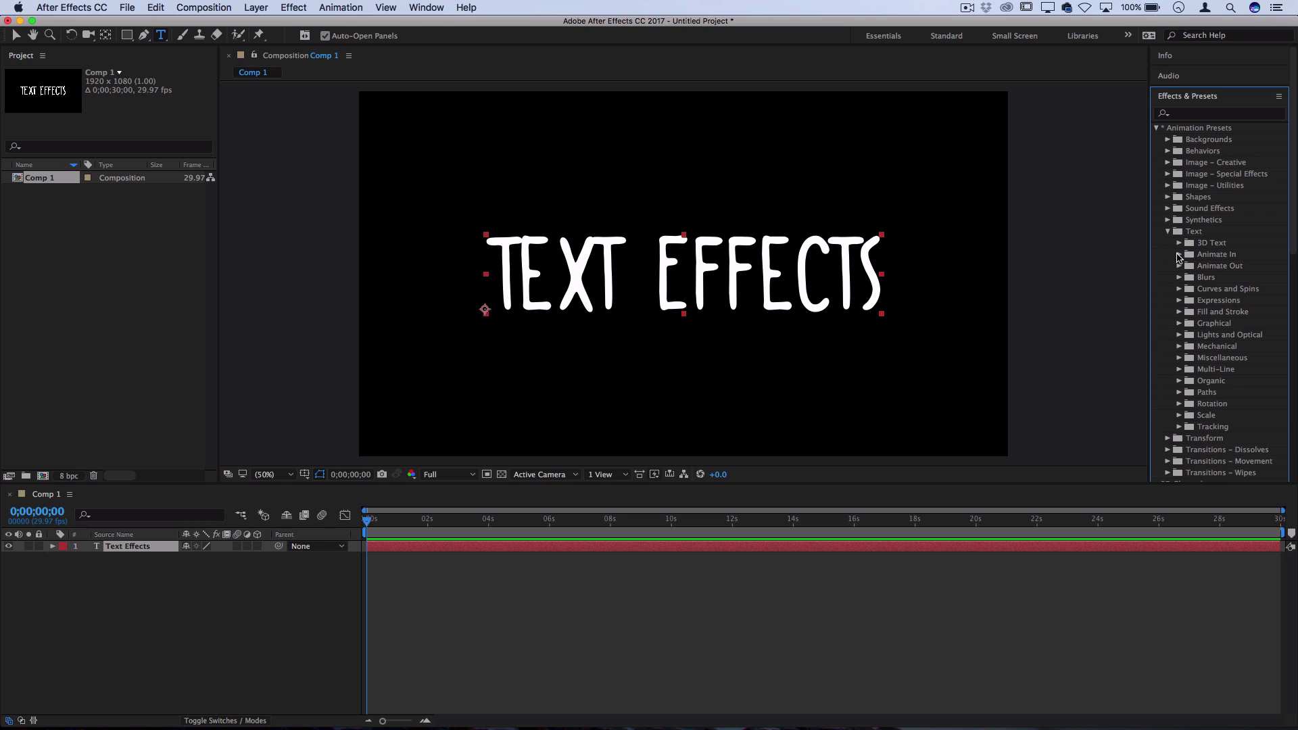
click(1180, 256)
click(1179, 256)
key(super+f)
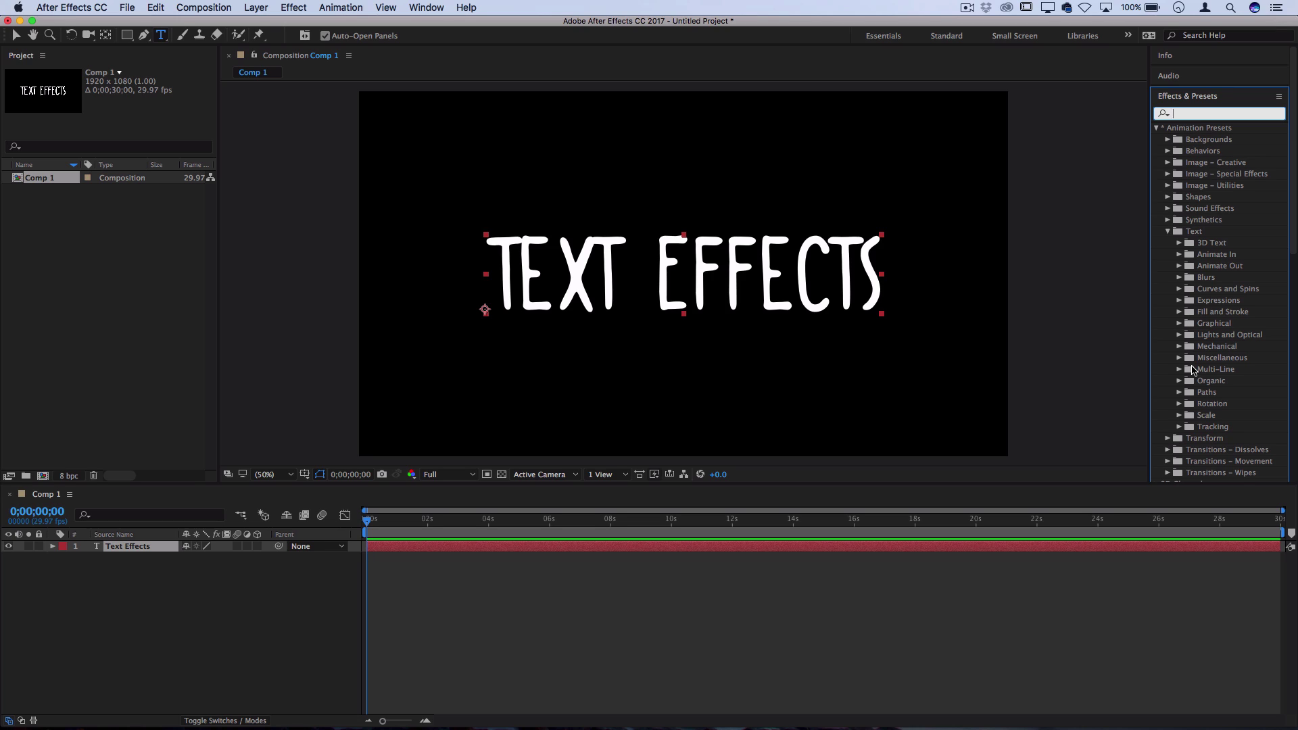
click(1180, 382)
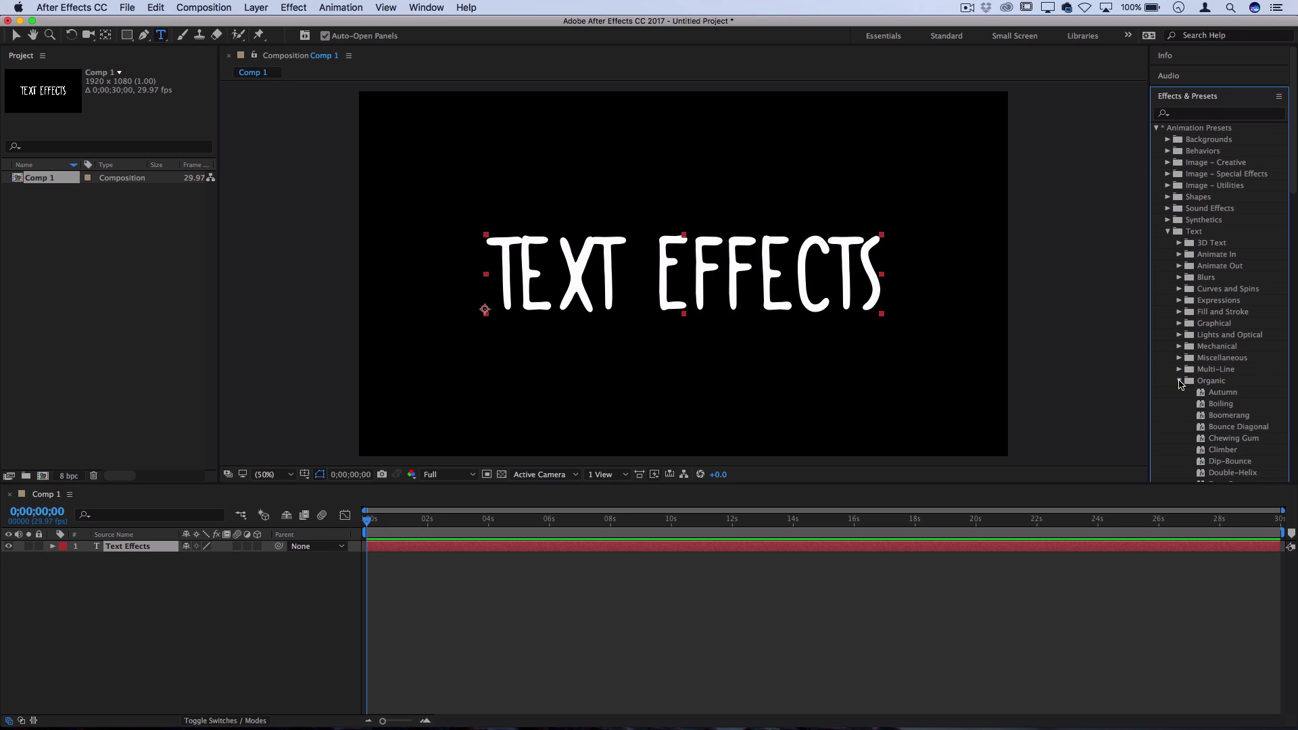
scroll(1243, 394, down, 8)
scroll(1243, 393, down, 2)
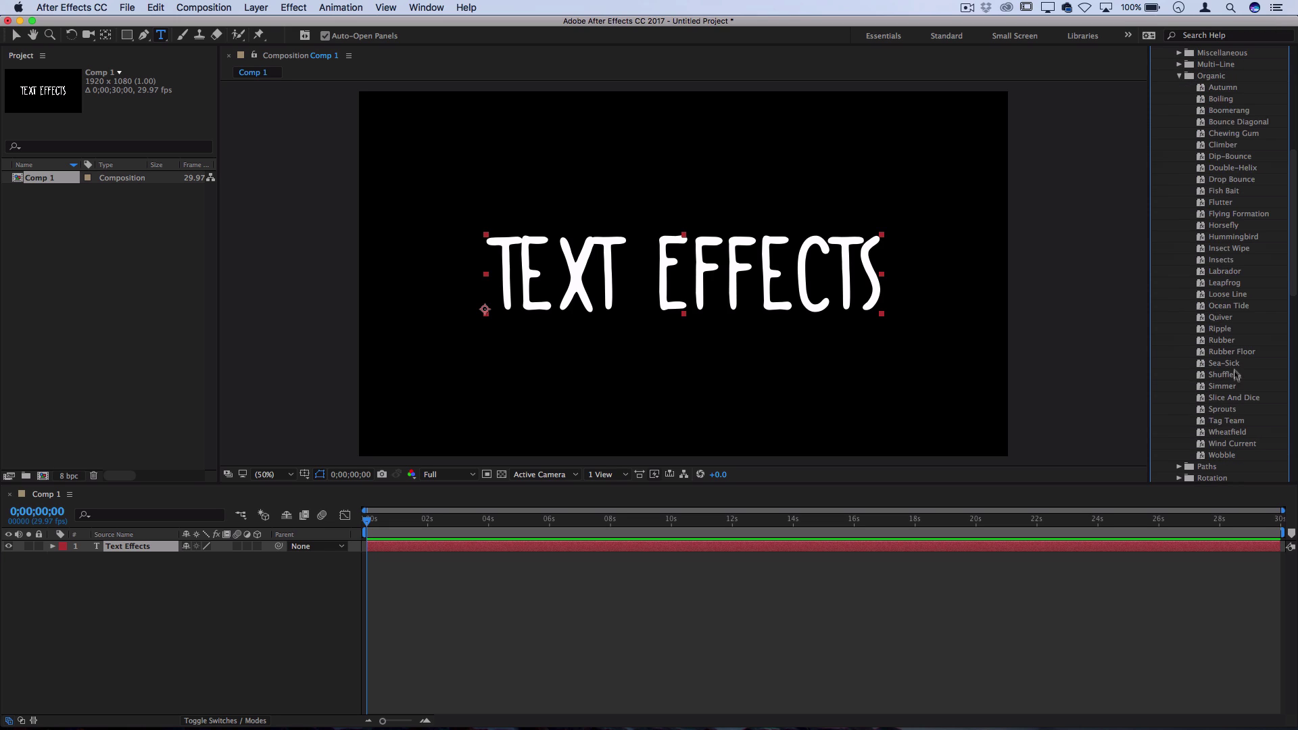
Apply the Quiver preset to the title layer and reveal its Text > Animator skew settings.
drag(1221, 317, 128, 550)
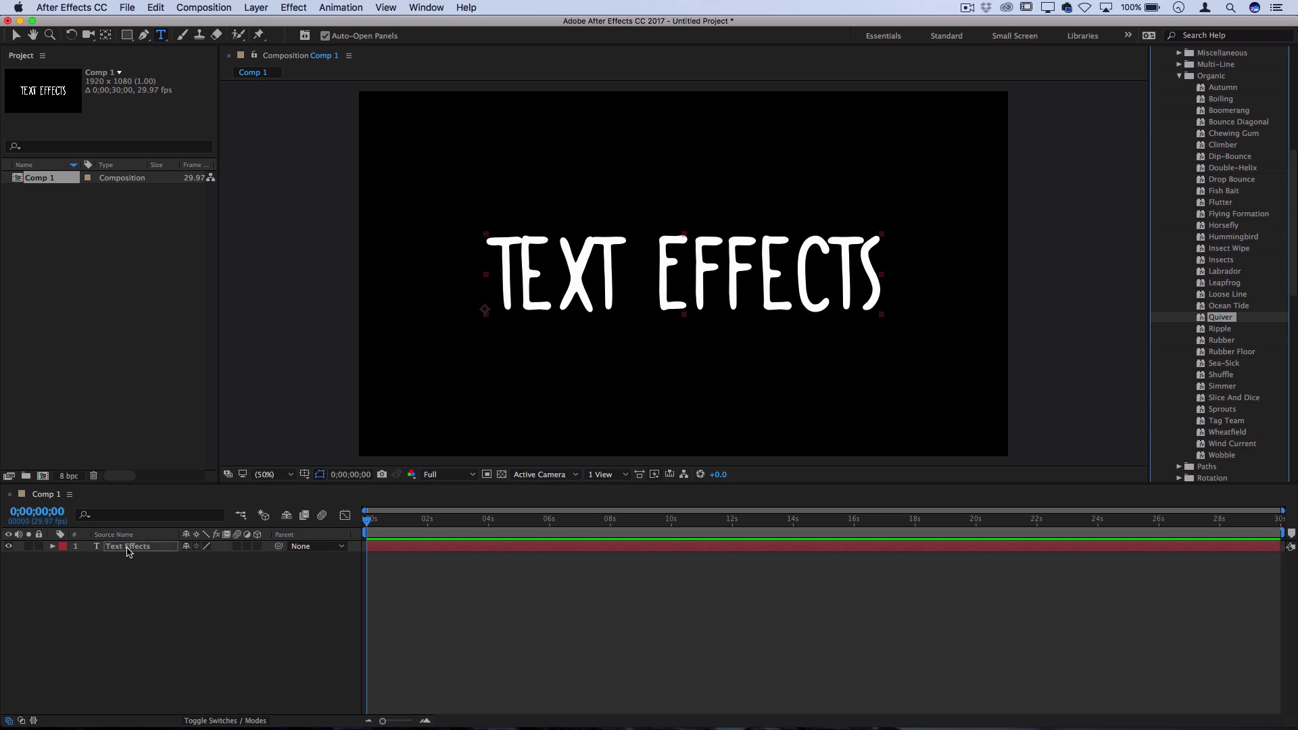
click(54, 547)
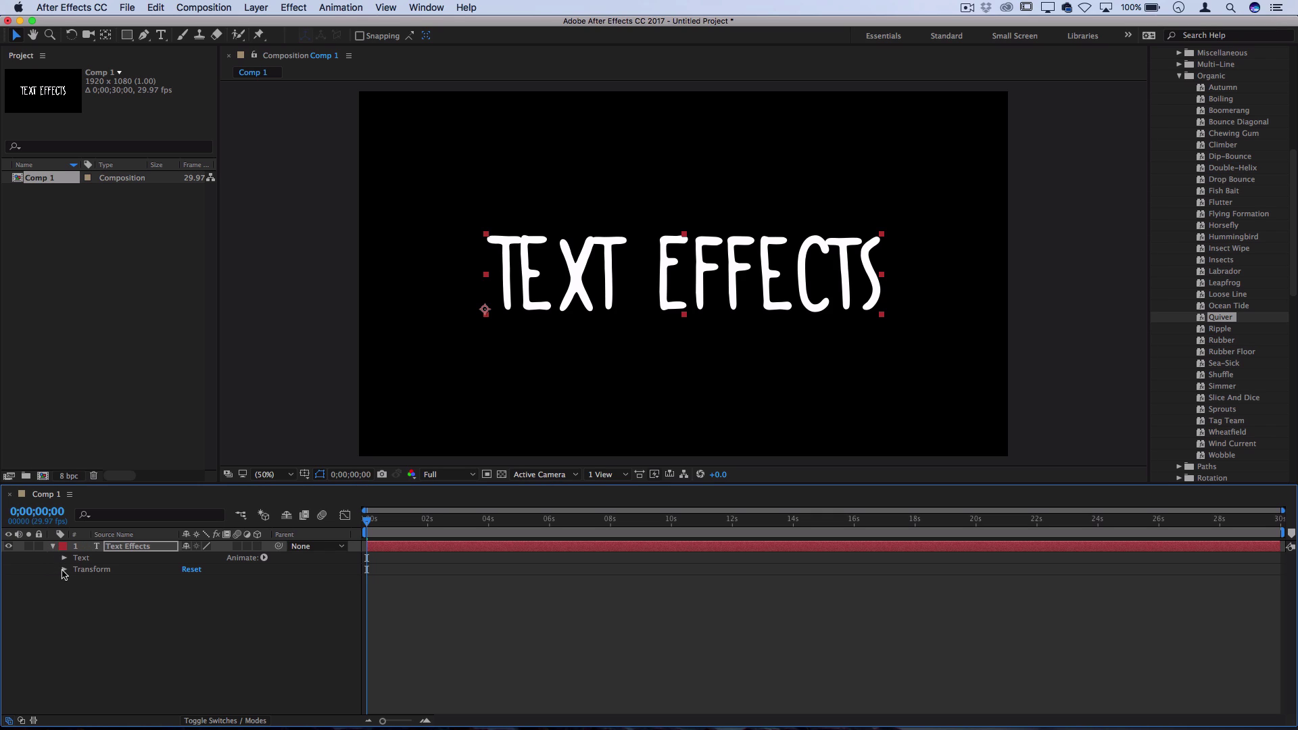
click(65, 558)
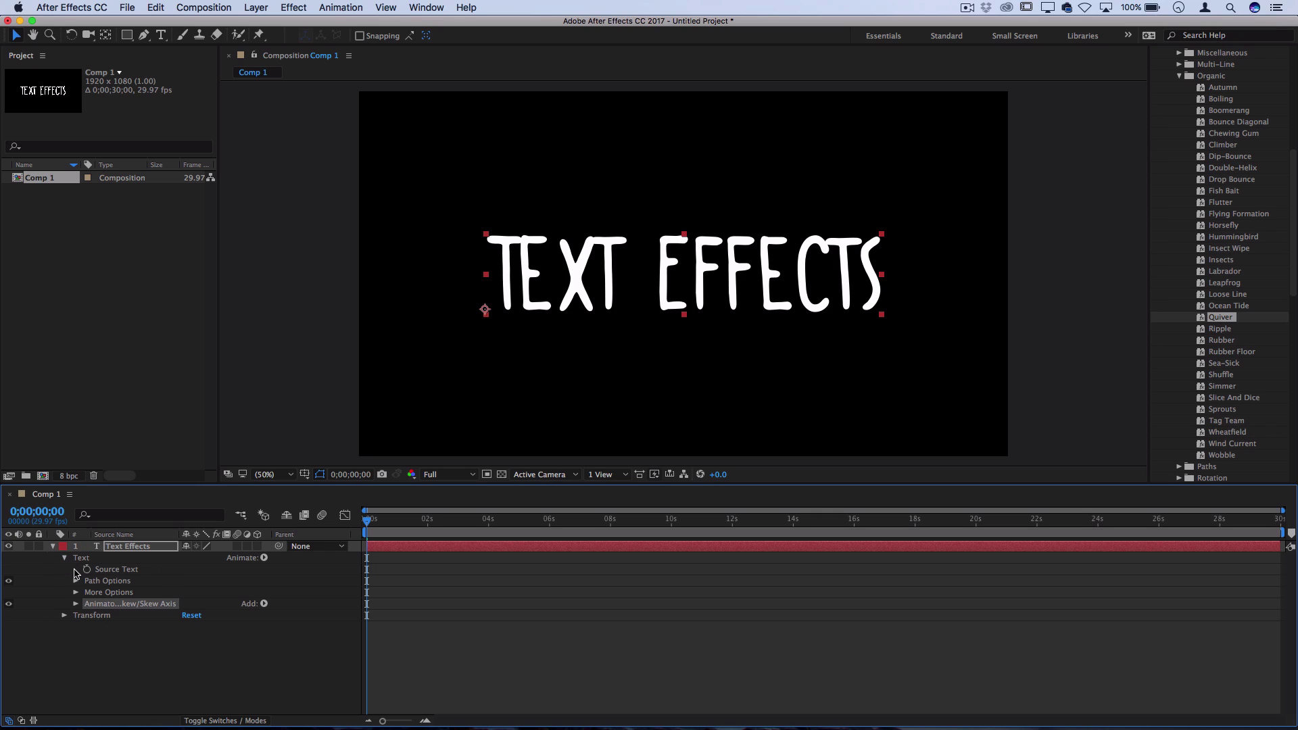
click(76, 605)
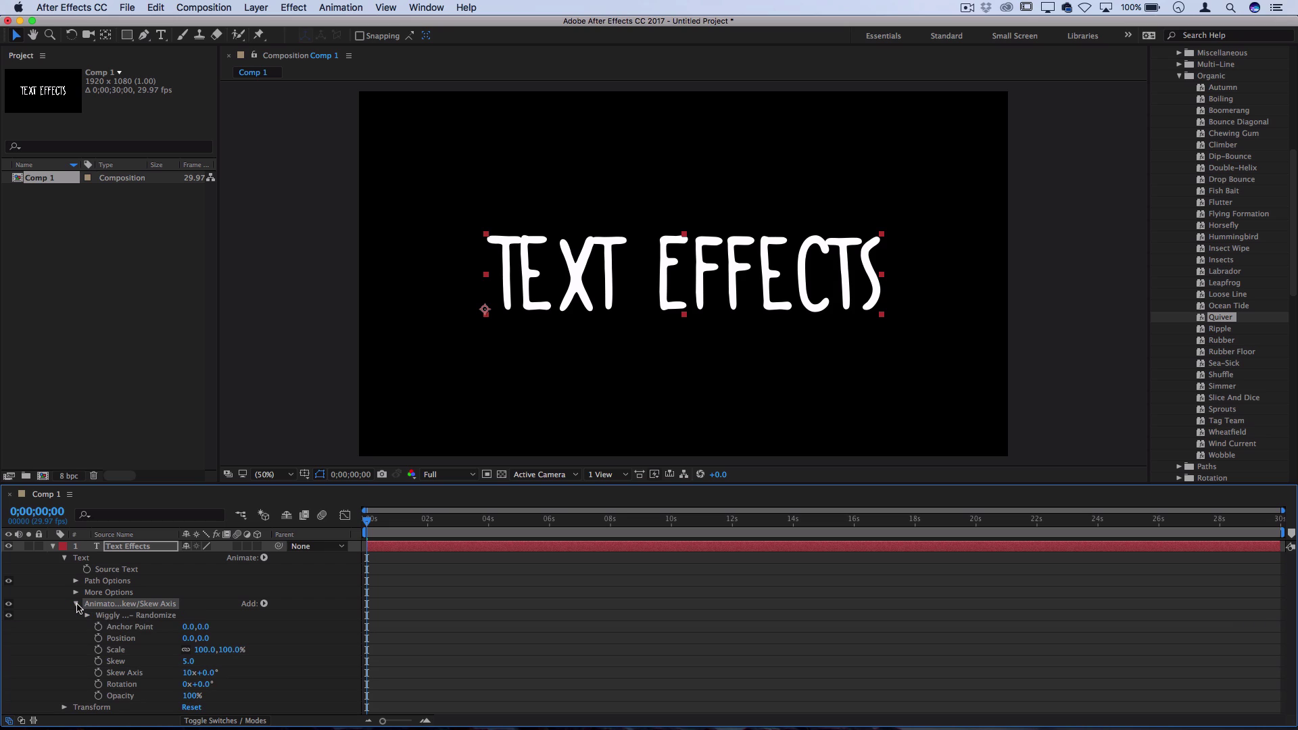
Deselect the layer and preview the quivering title.
click(313, 631)
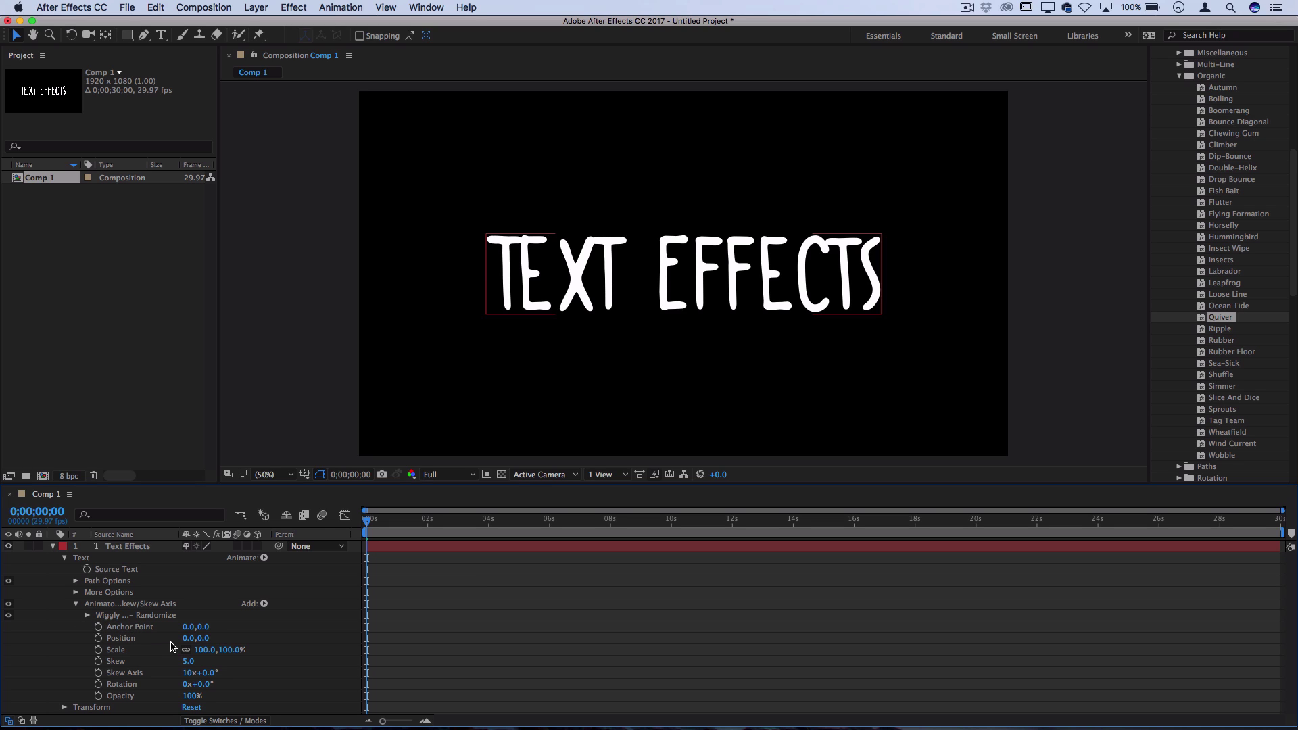
key(space)
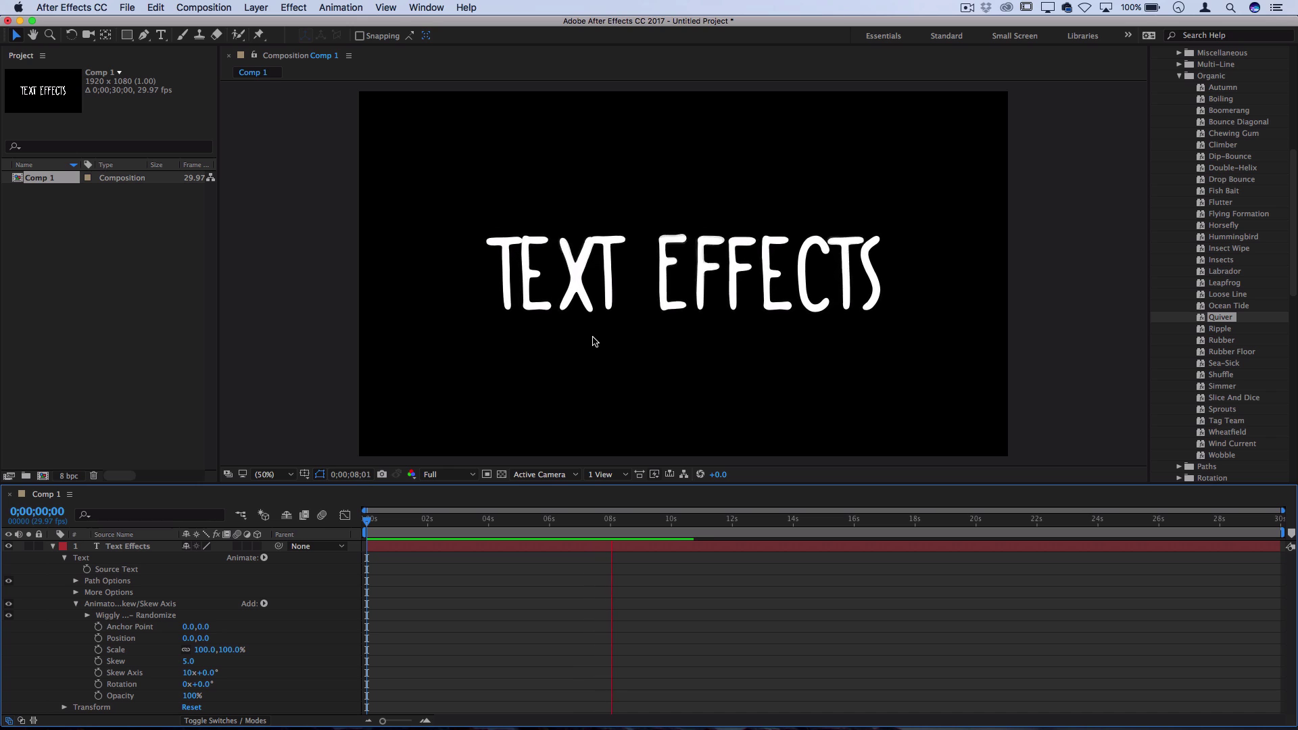
key(space)
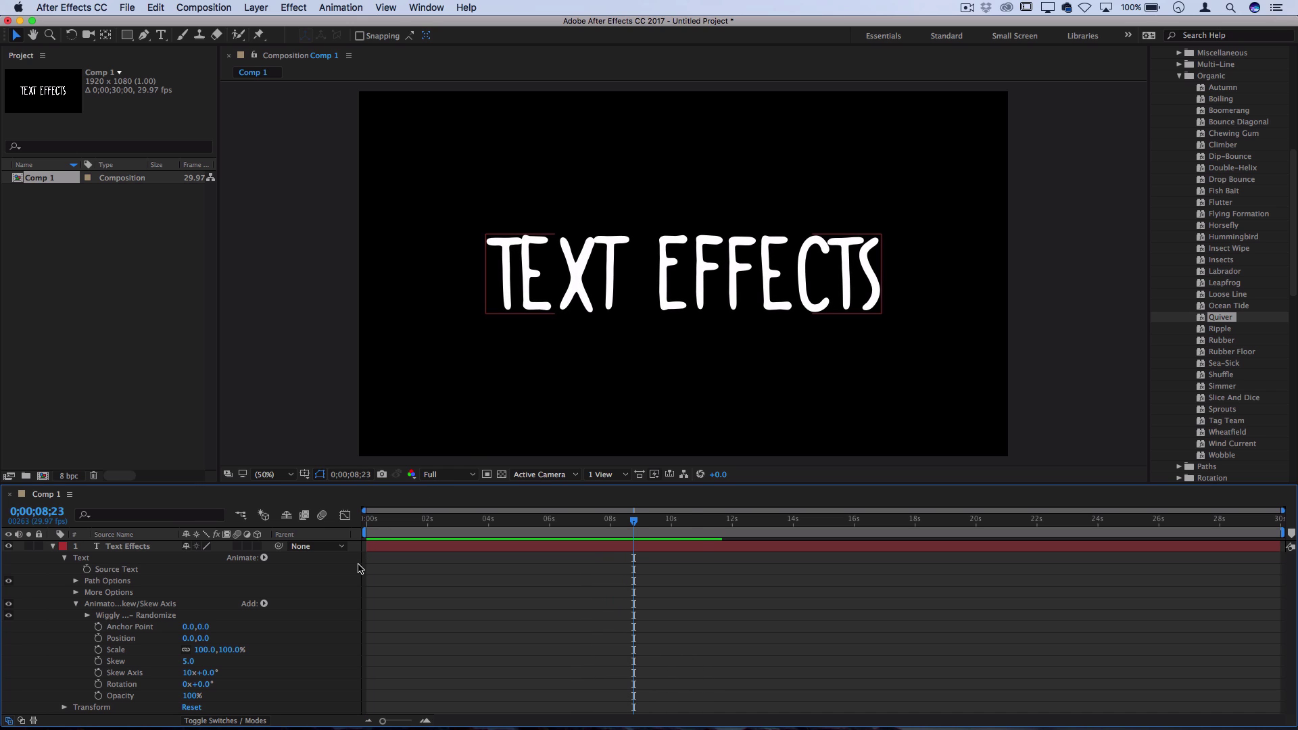
key(space)
Set the Wiggly Selector's Min Amount to 94% and preview the result.
click(88, 615)
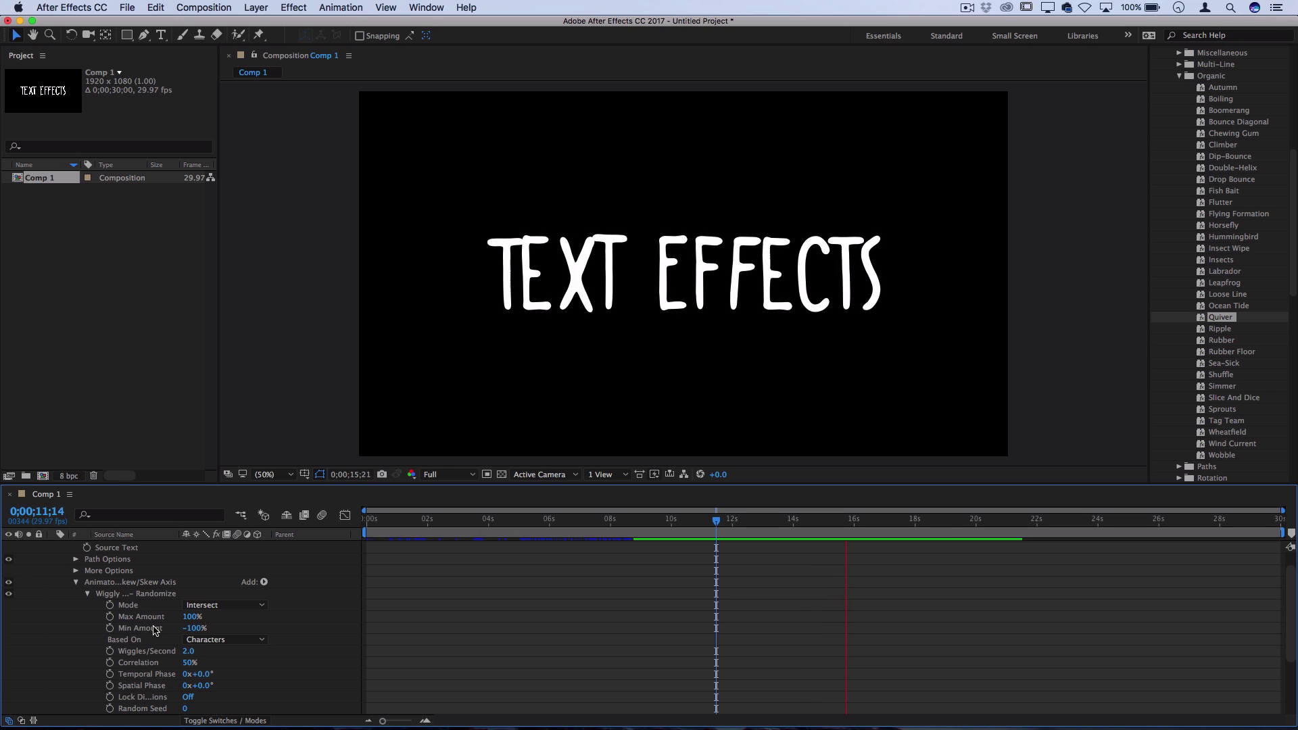
key(space)
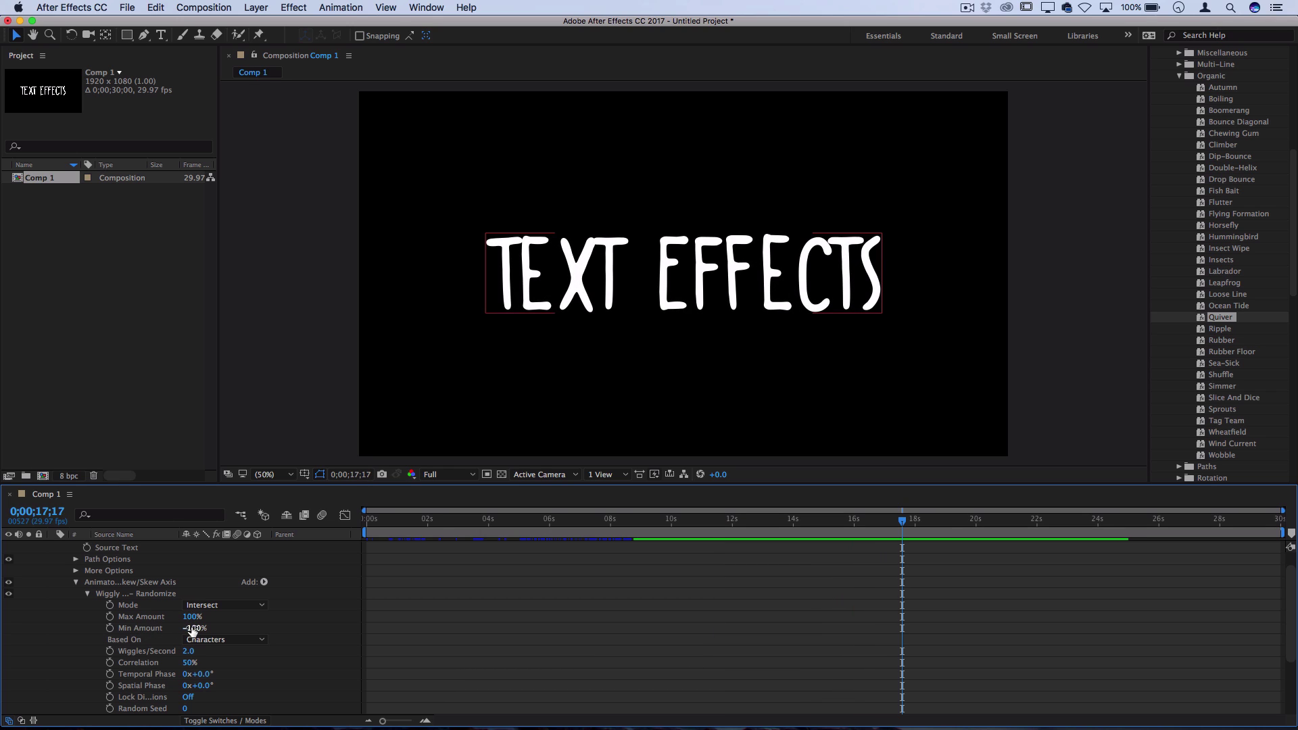
drag(192, 629, 268, 627)
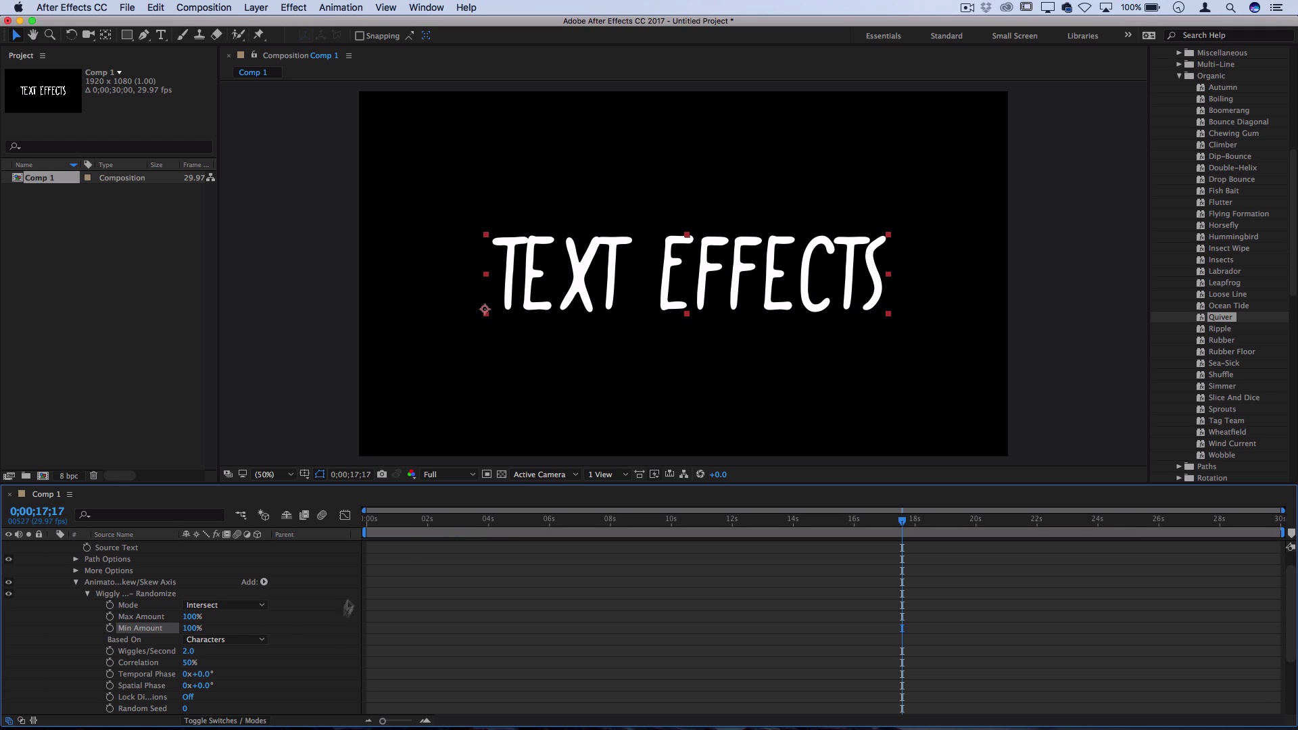
key(space)
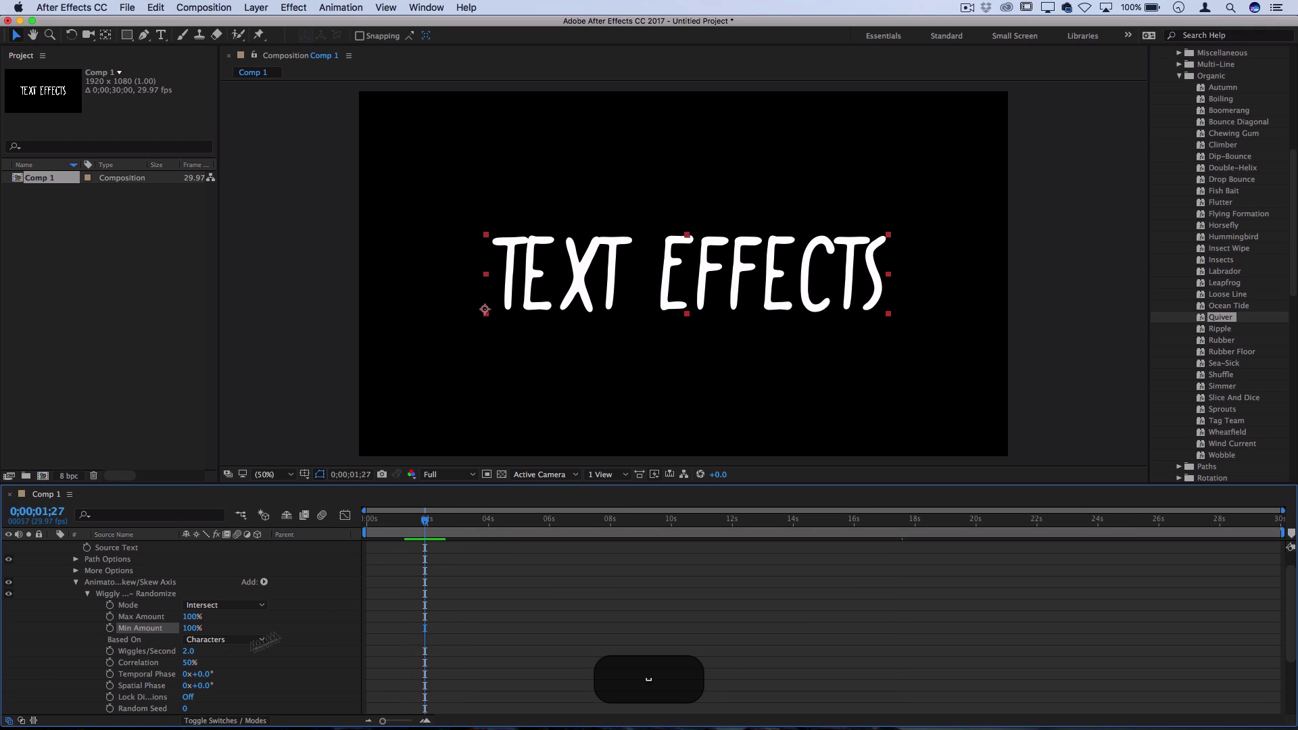
drag(191, 628, 187, 632)
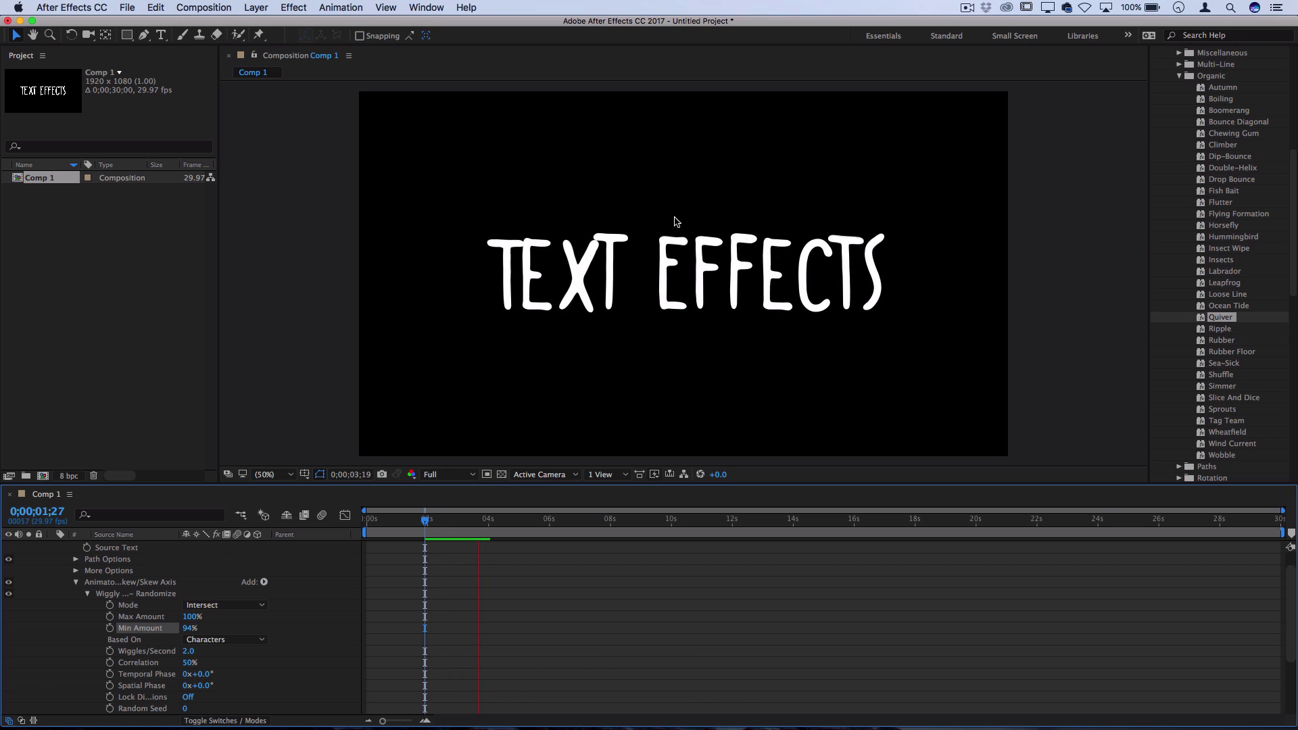
key(space)
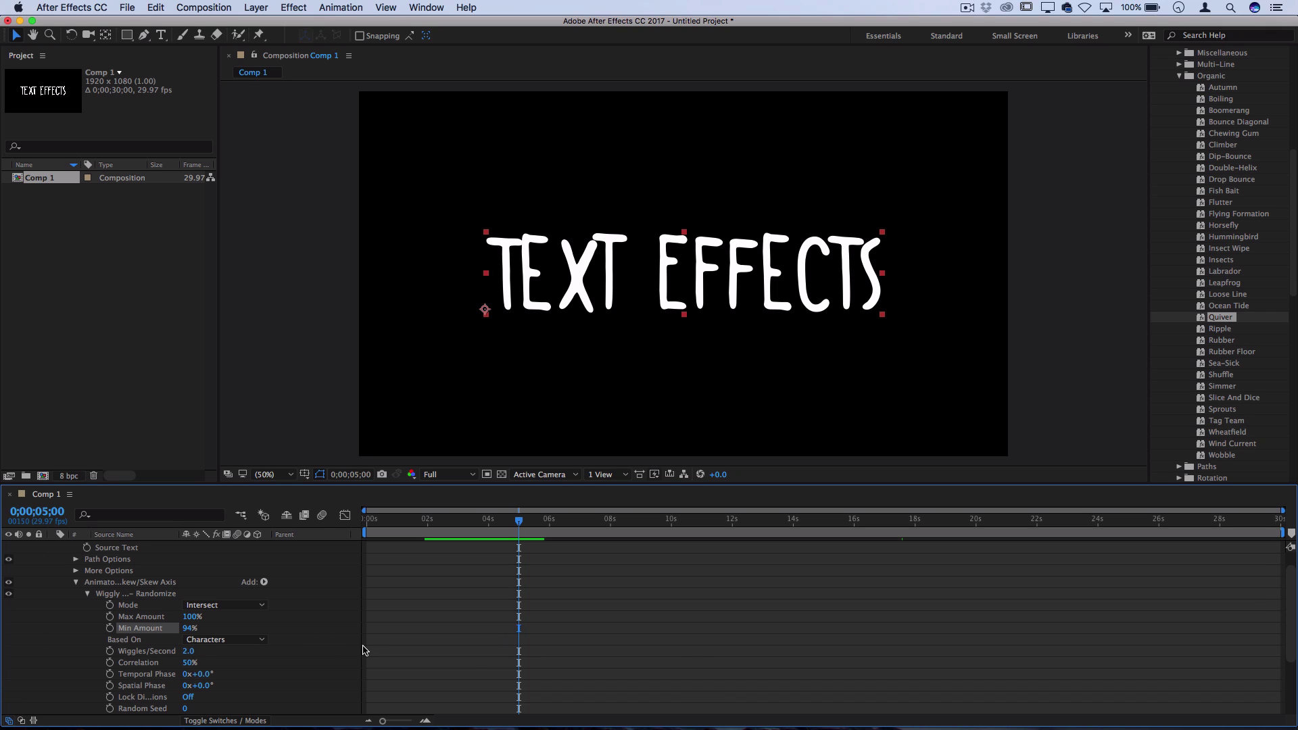
key(space)
Try Based On Words for the wiggle, then revert to Characters and preview.
click(223, 640)
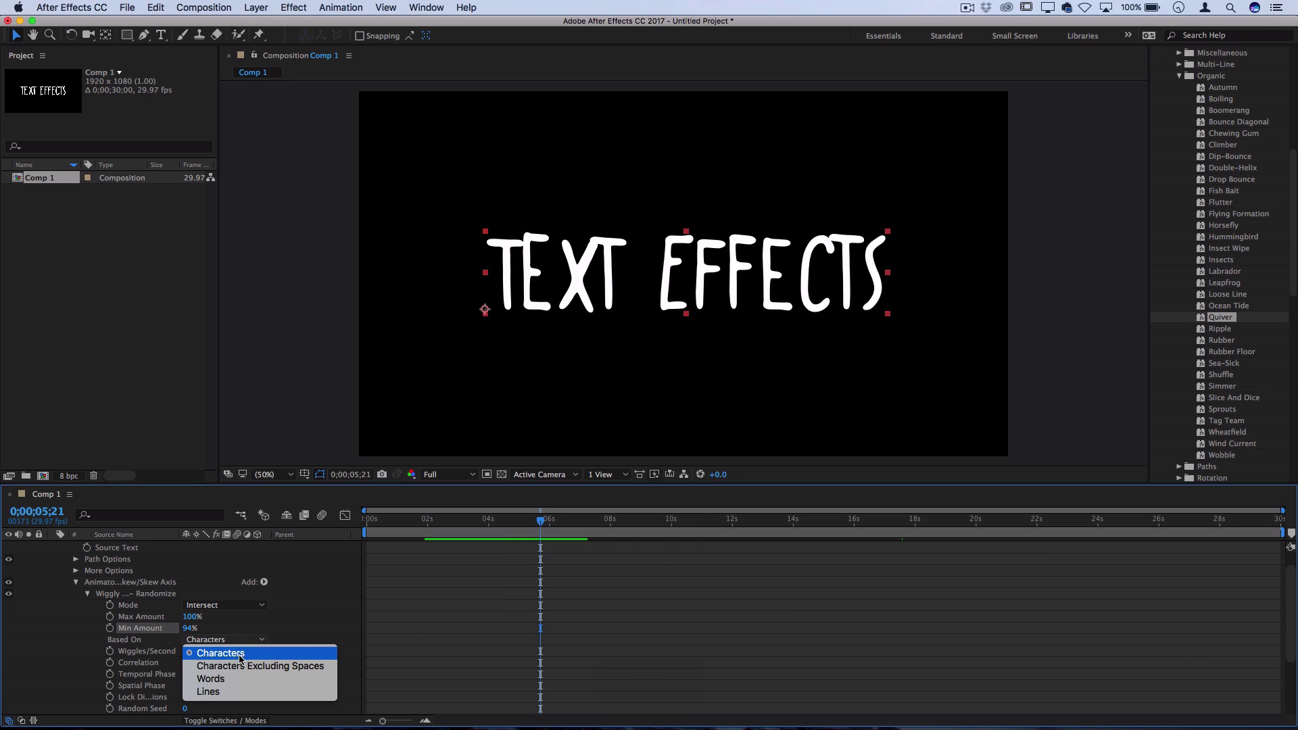
click(239, 679)
key(space)
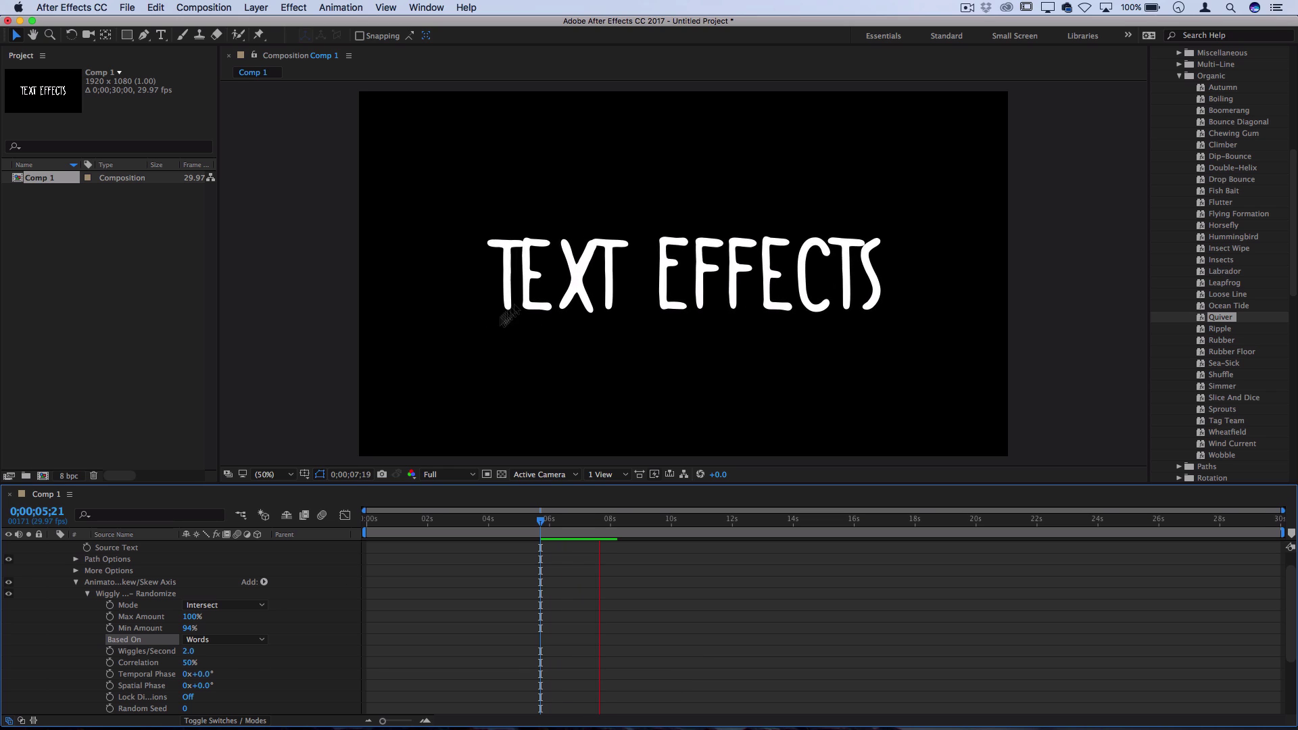
key(space)
click(230, 640)
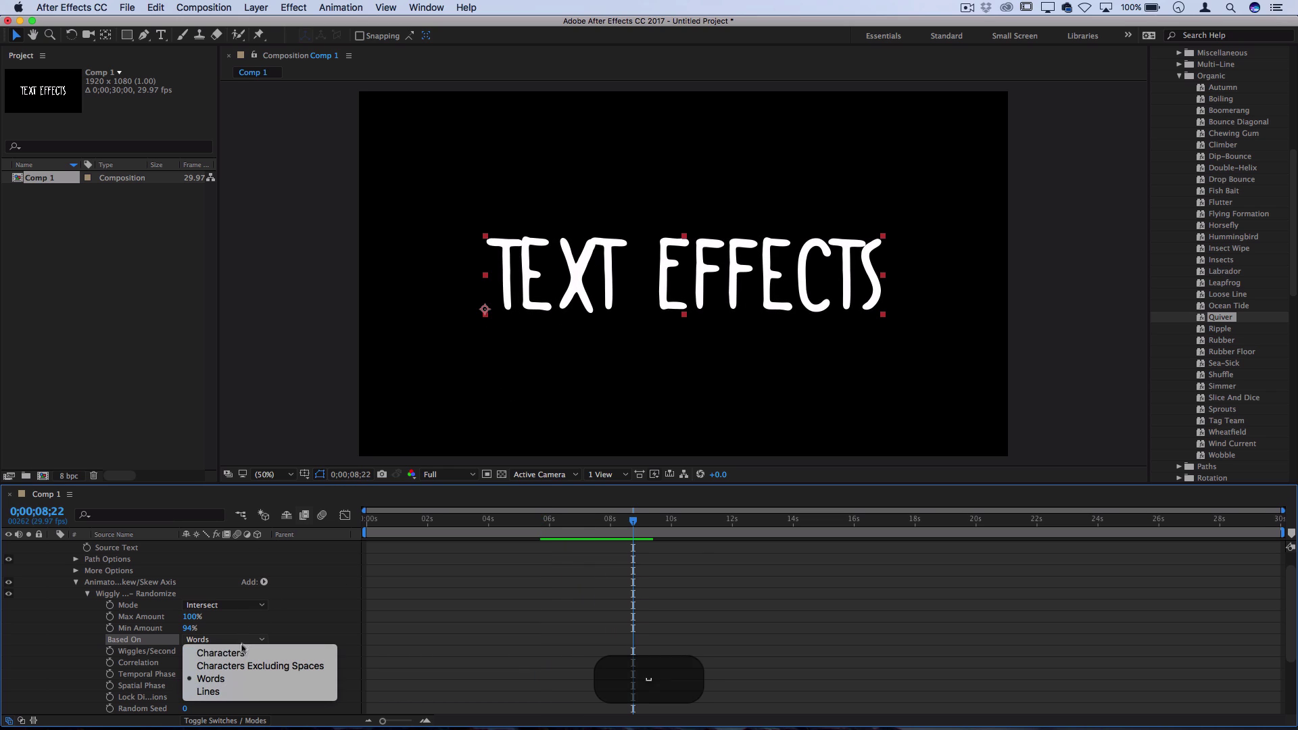
click(239, 654)
key(space)
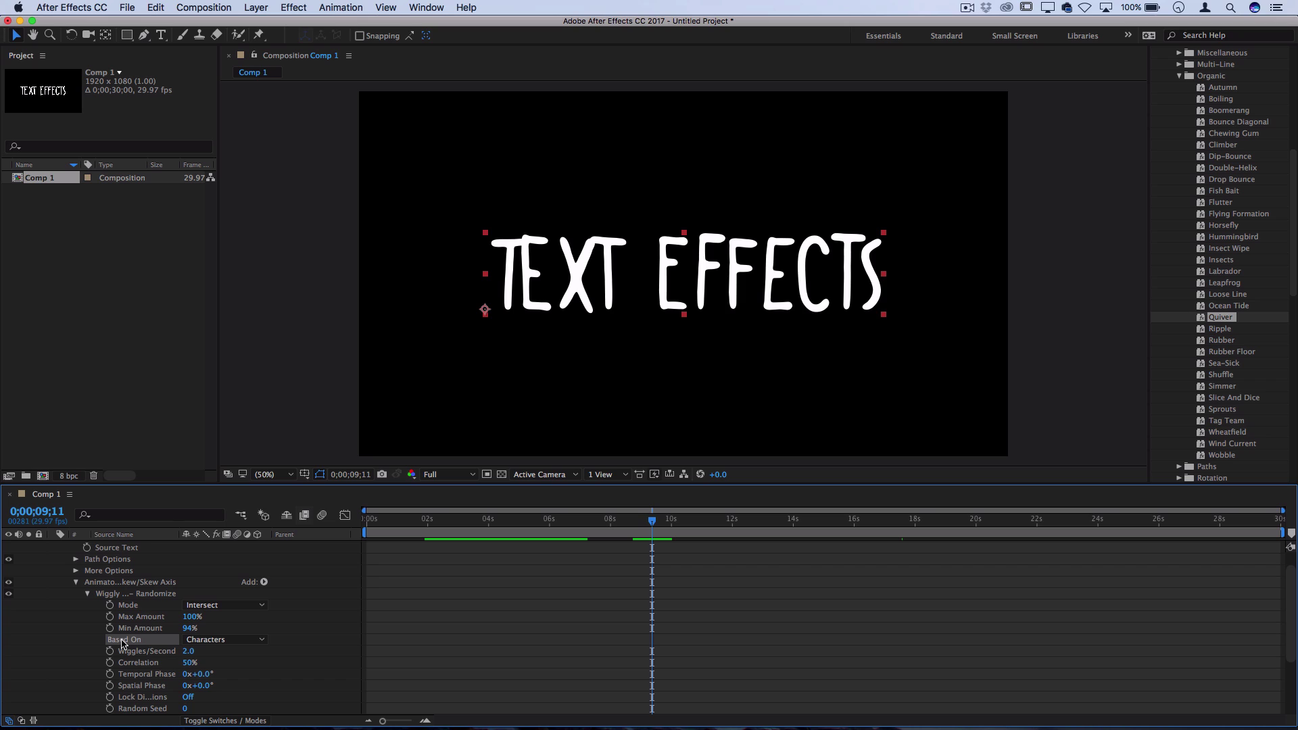
Collapse the Organic presets folder and get ready to search Effects & Presets.
click(88, 595)
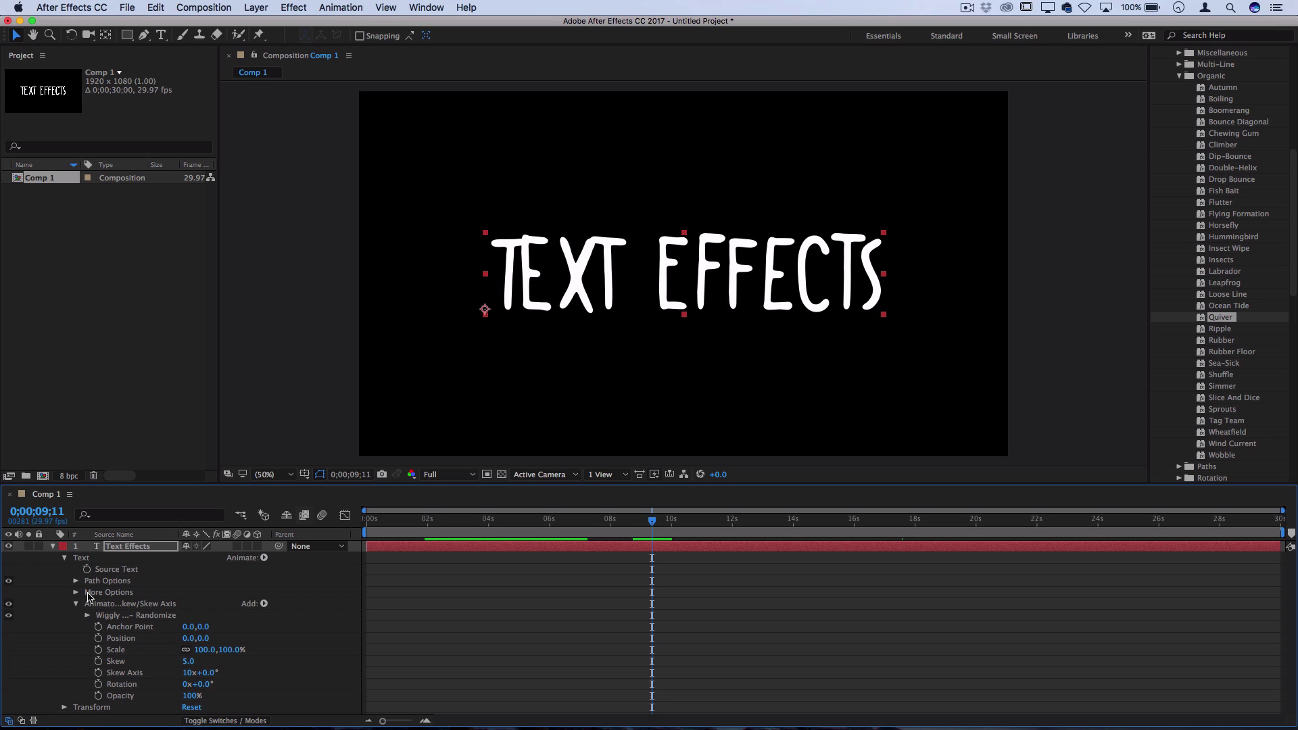
click(88, 616)
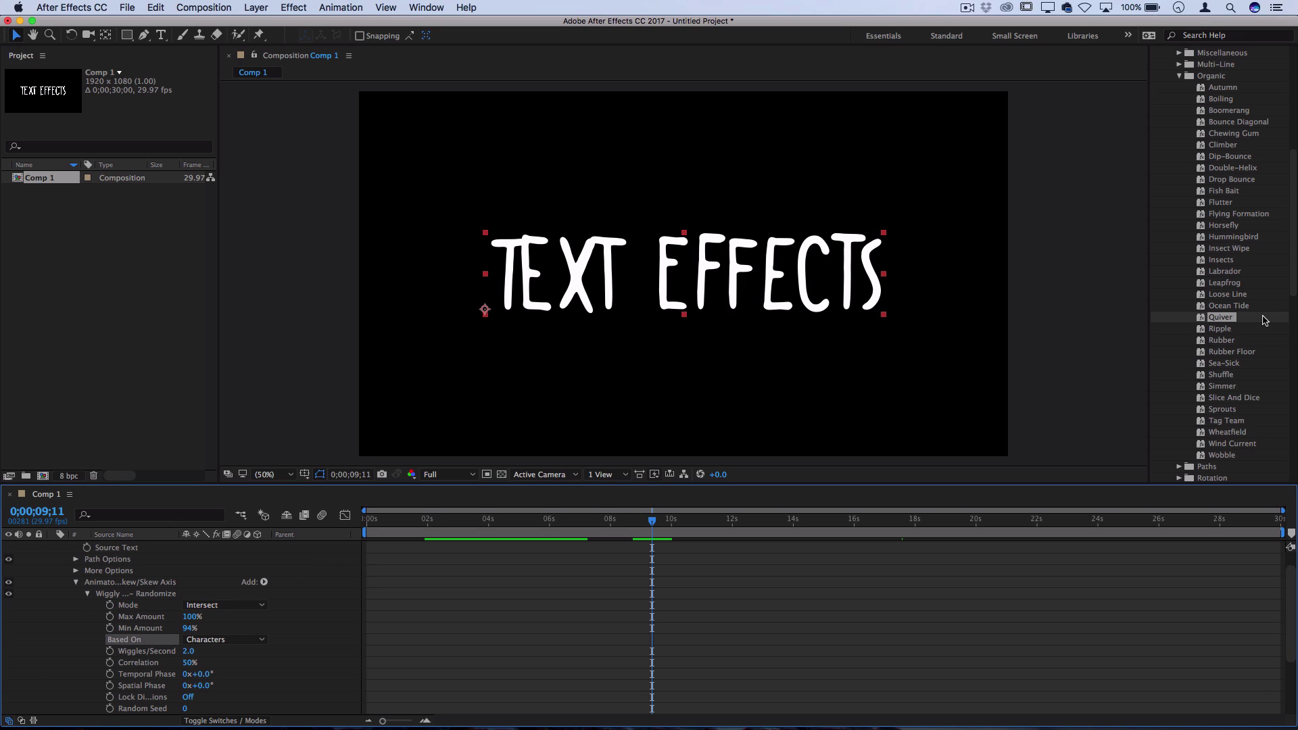
scroll(1265, 321, up, 5)
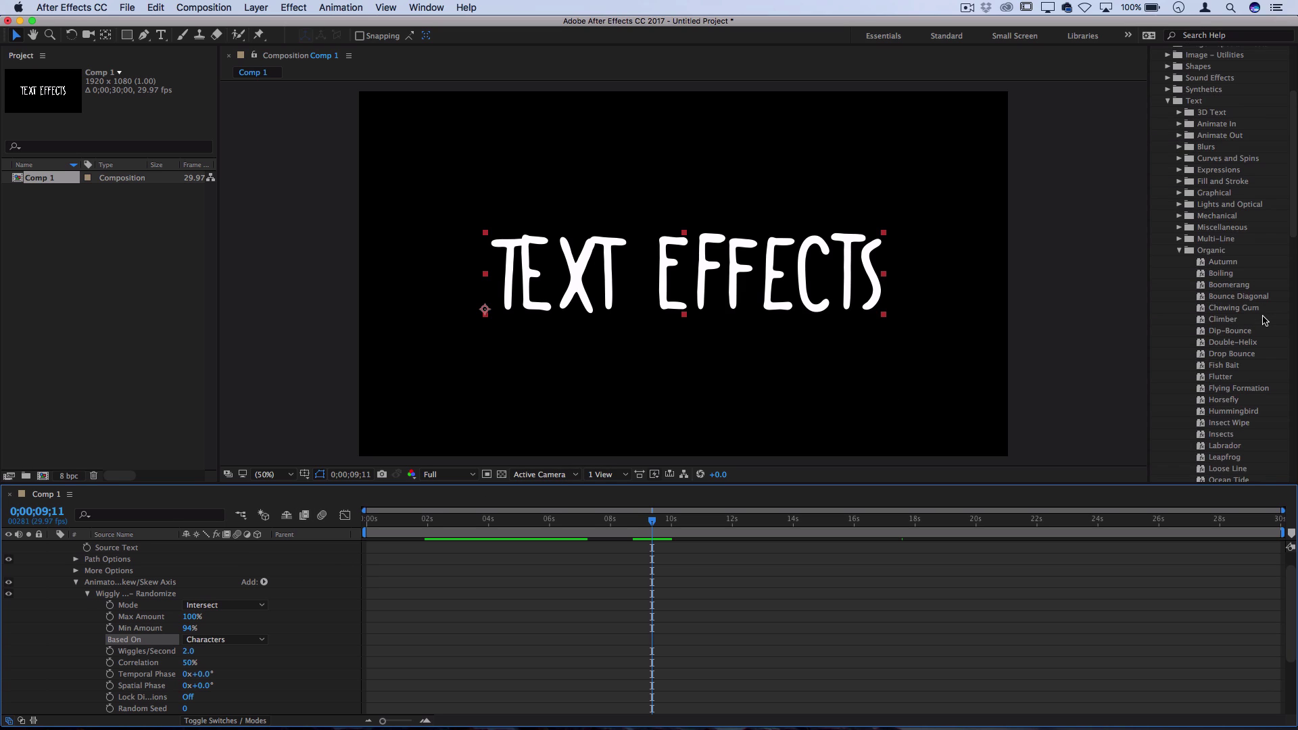
click(1185, 256)
click(1182, 253)
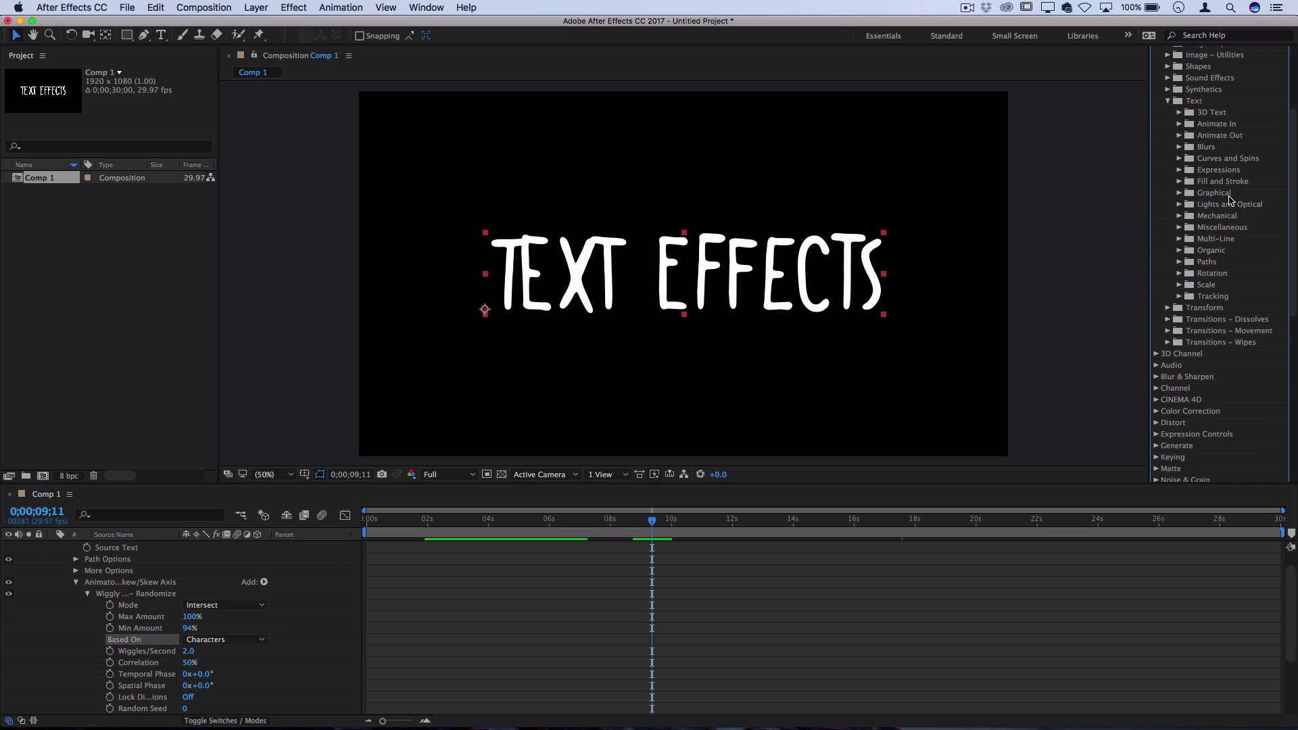
scroll(1231, 200, up, 4)
click(1209, 114)
Search Effects & Presets for 'jigg' and select the Jiggy preset.
text(jiggy)
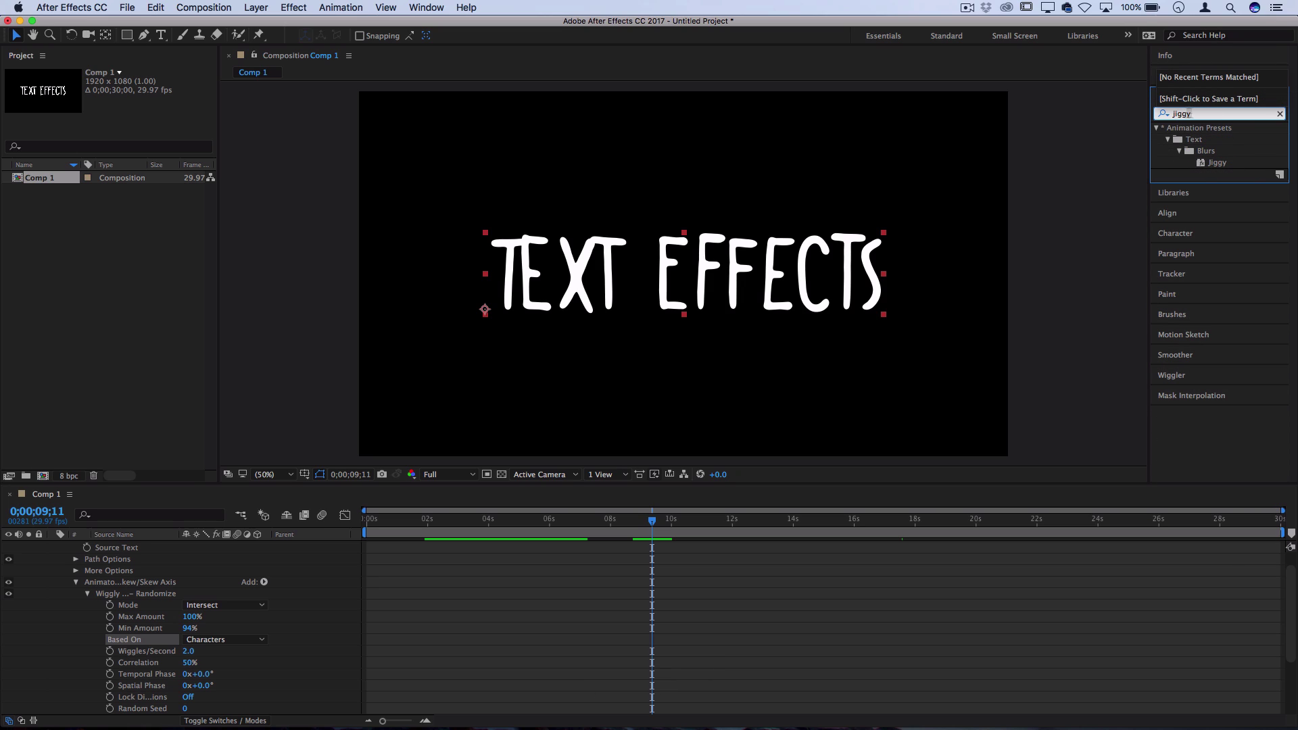
click(1208, 153)
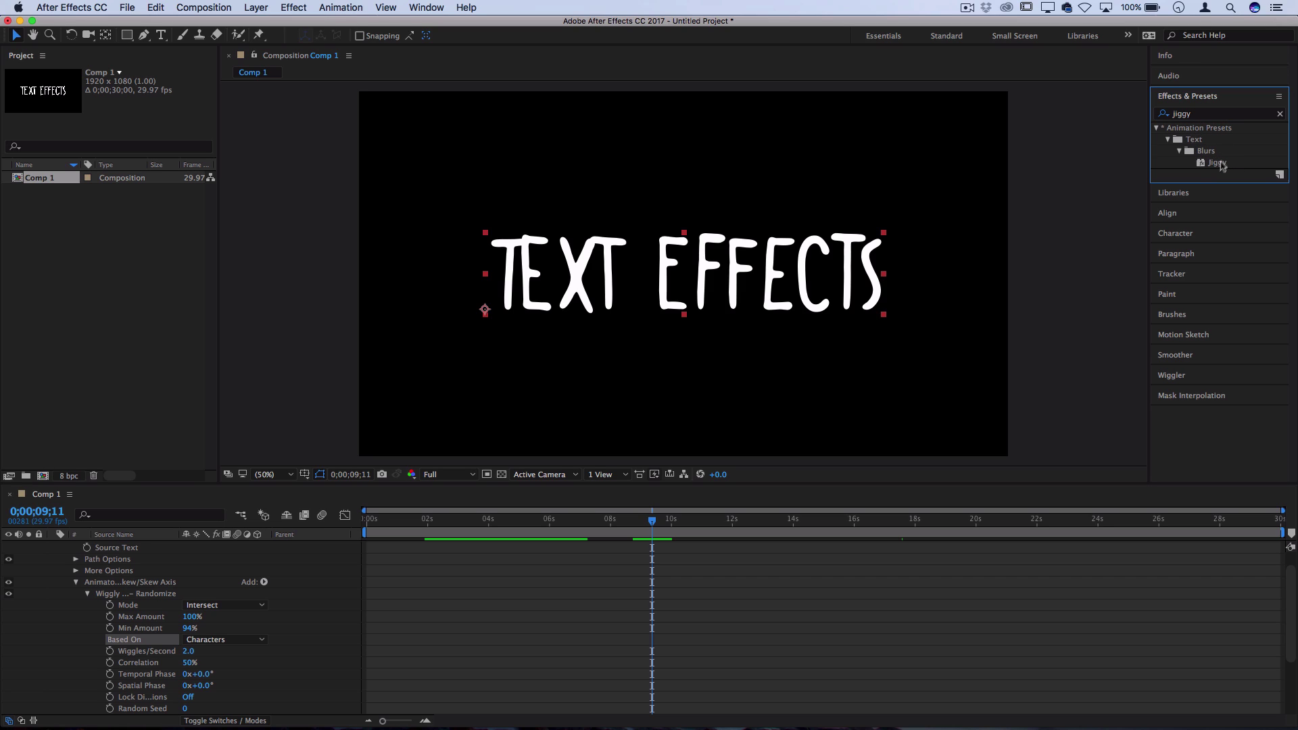
click(1218, 163)
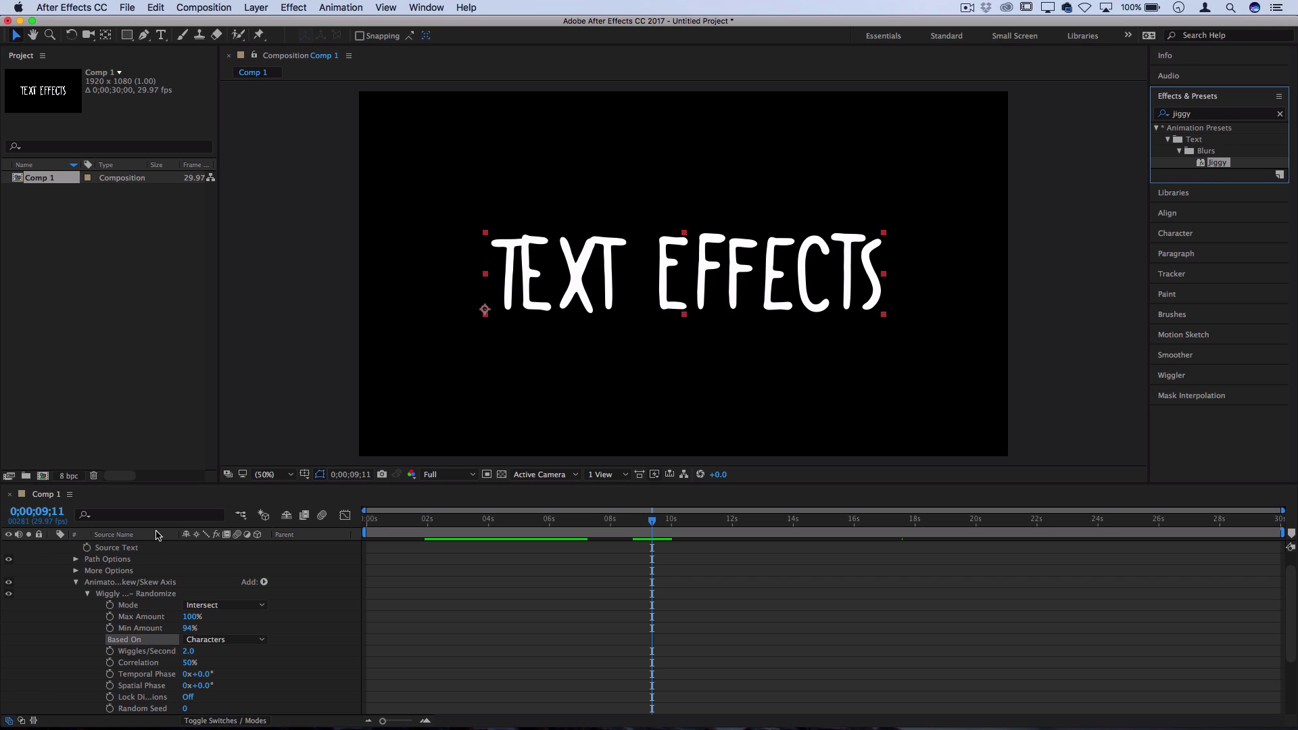
Delete the wiggly skew animator, apply Jiggy to the Text Effects layer, and preview it.
click(119, 593)
key(BackSpace)
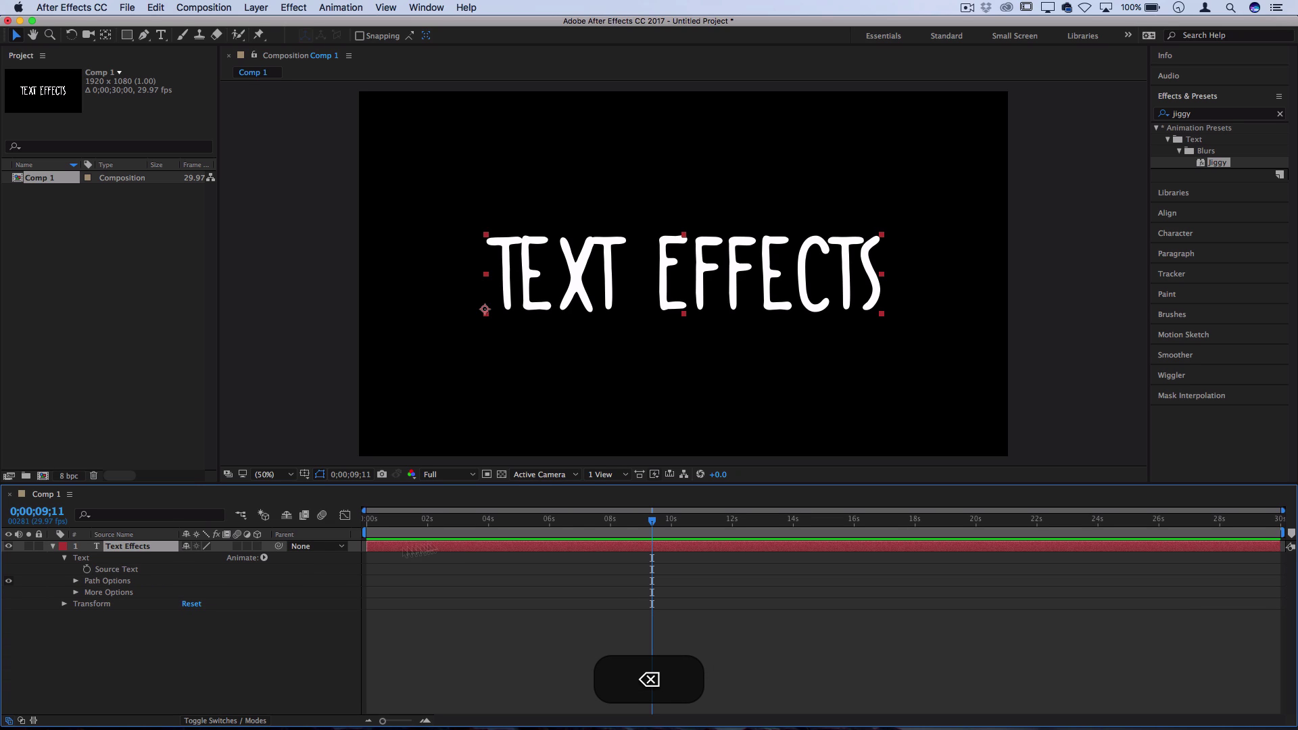
drag(1223, 168, 137, 549)
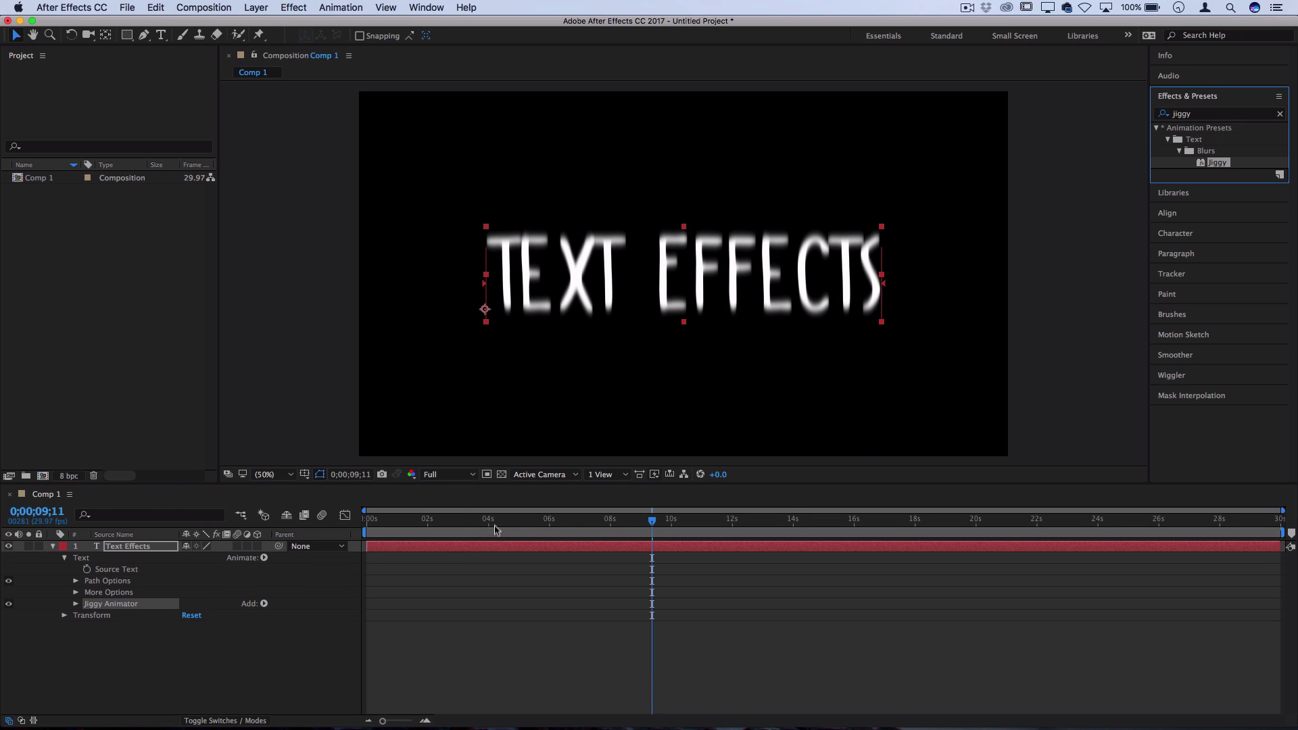
click(218, 520)
key(space)
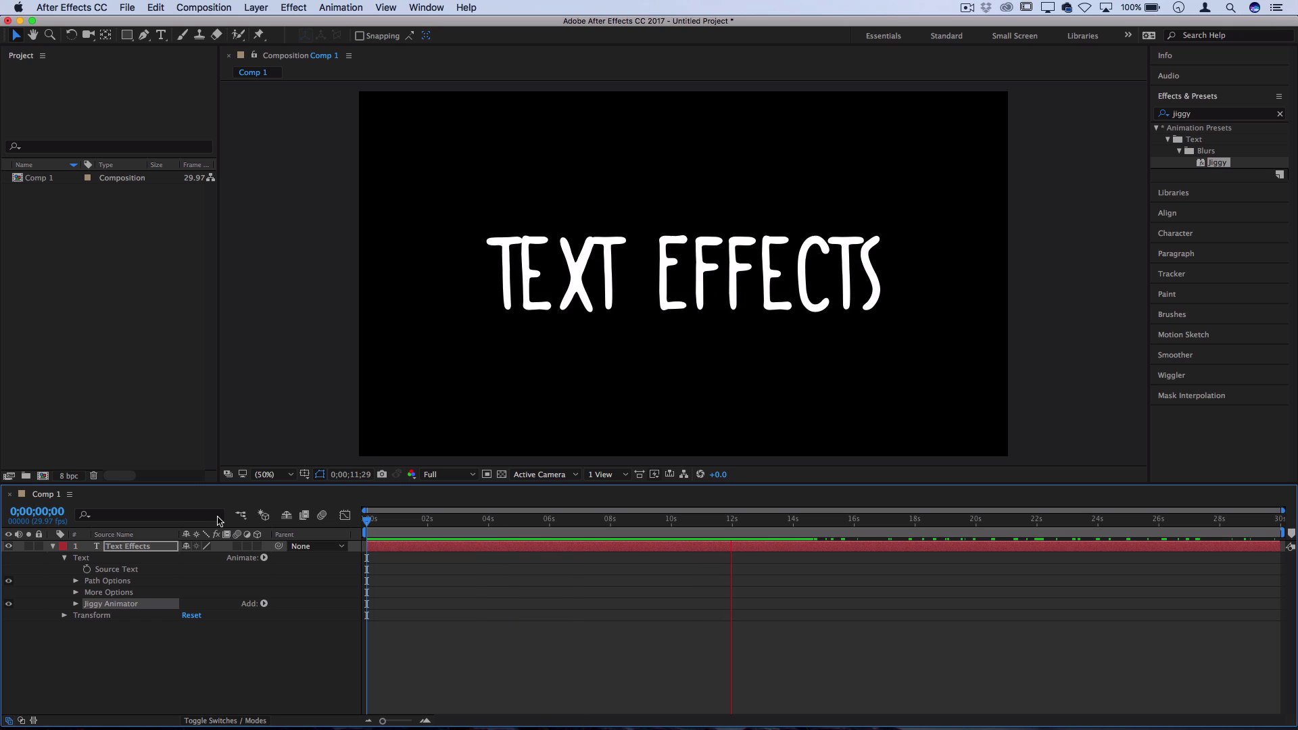
key(space)
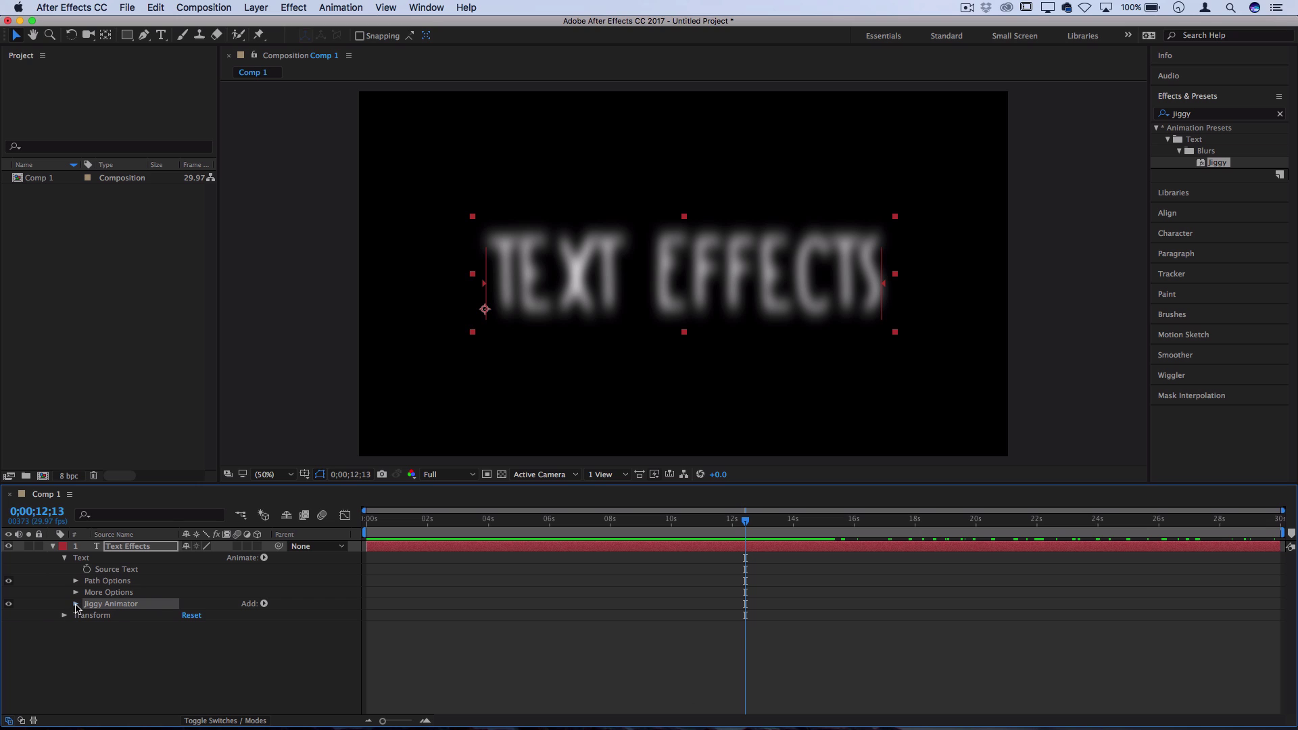
click(76, 605)
click(87, 615)
key(space)
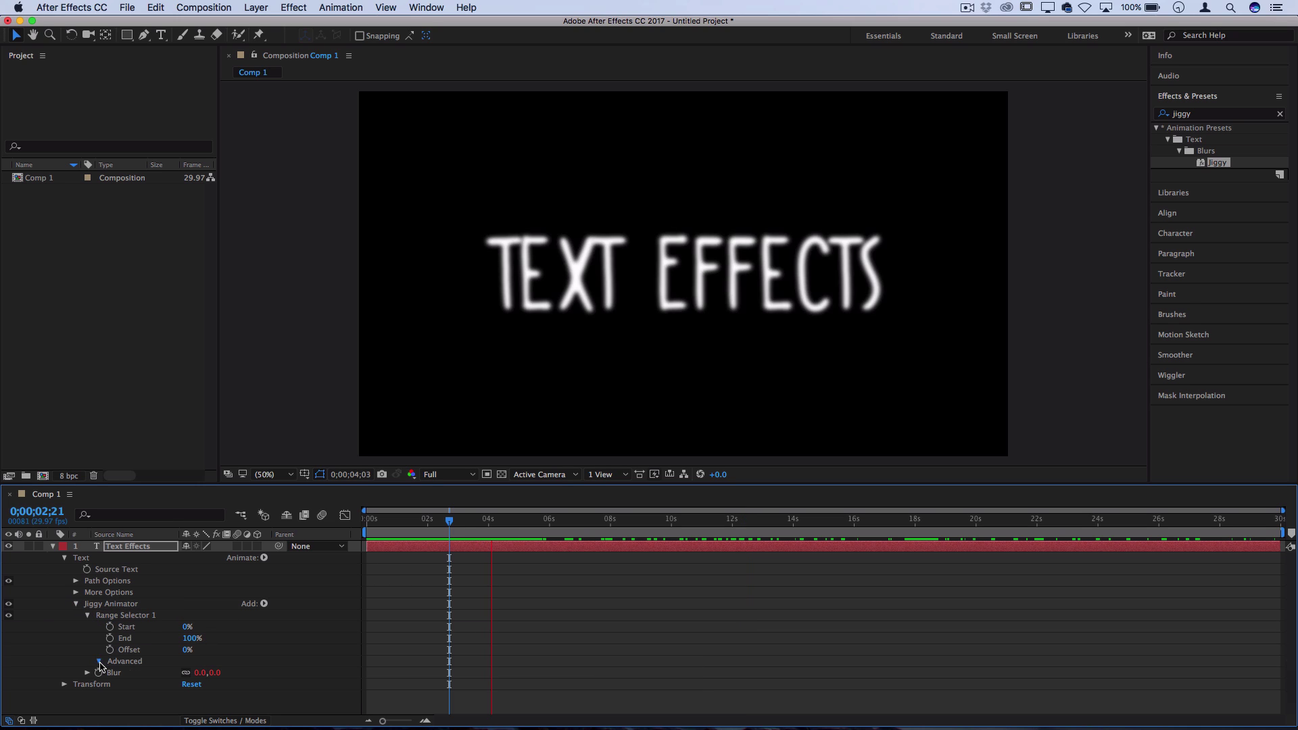
click(99, 662)
scroll(101, 663, down, 2)
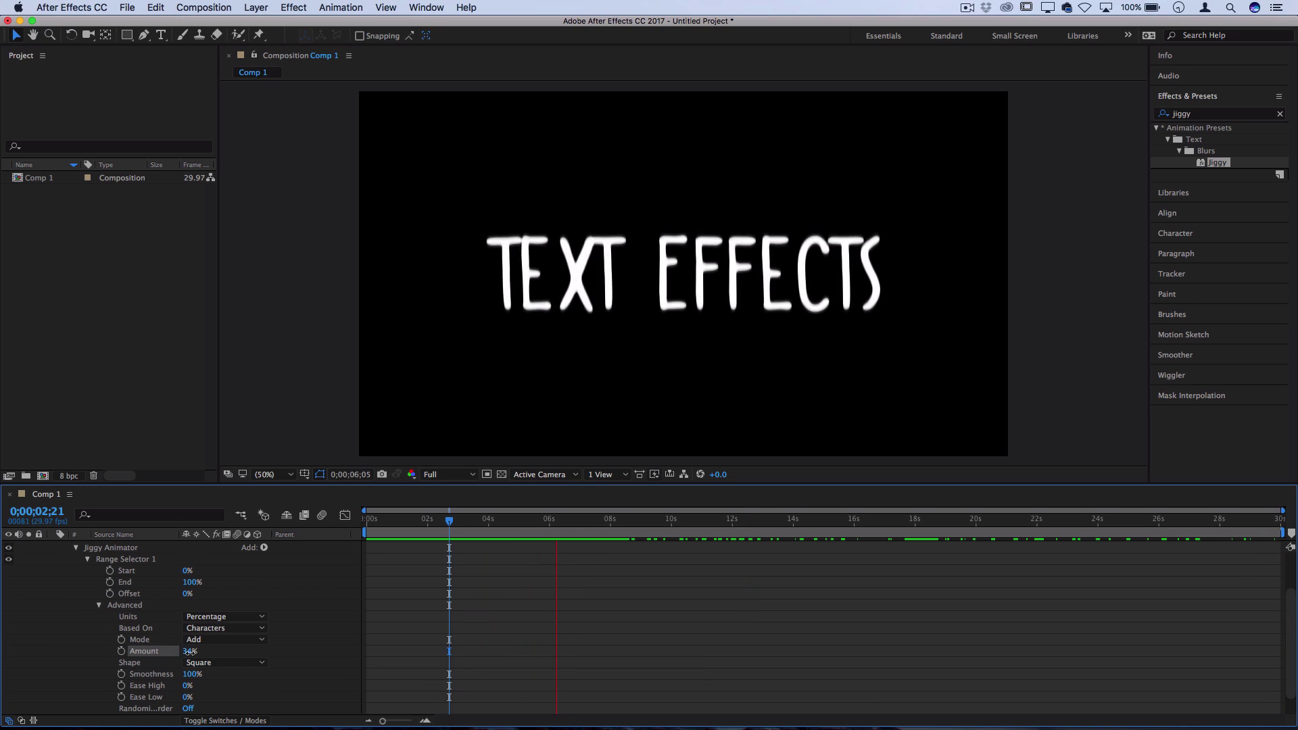
drag(190, 652, 219, 646)
click(99, 606)
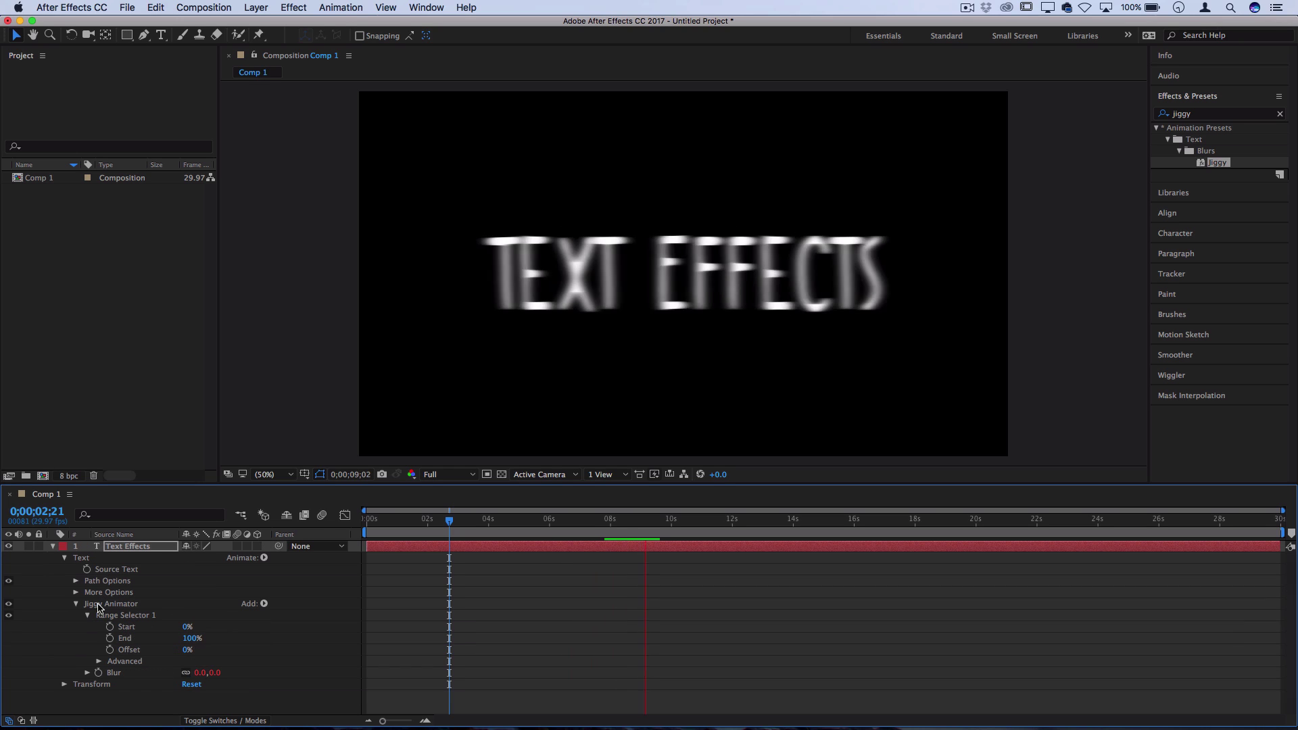
key(space)
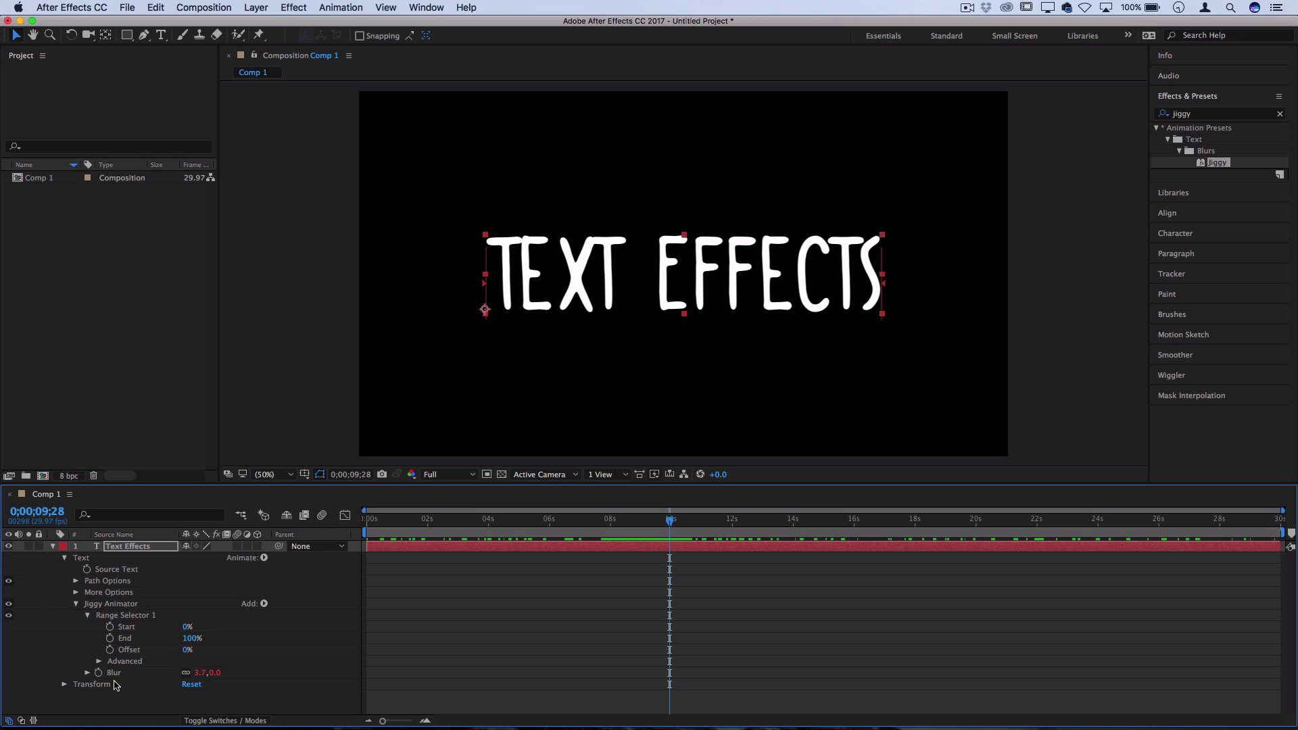
click(87, 673)
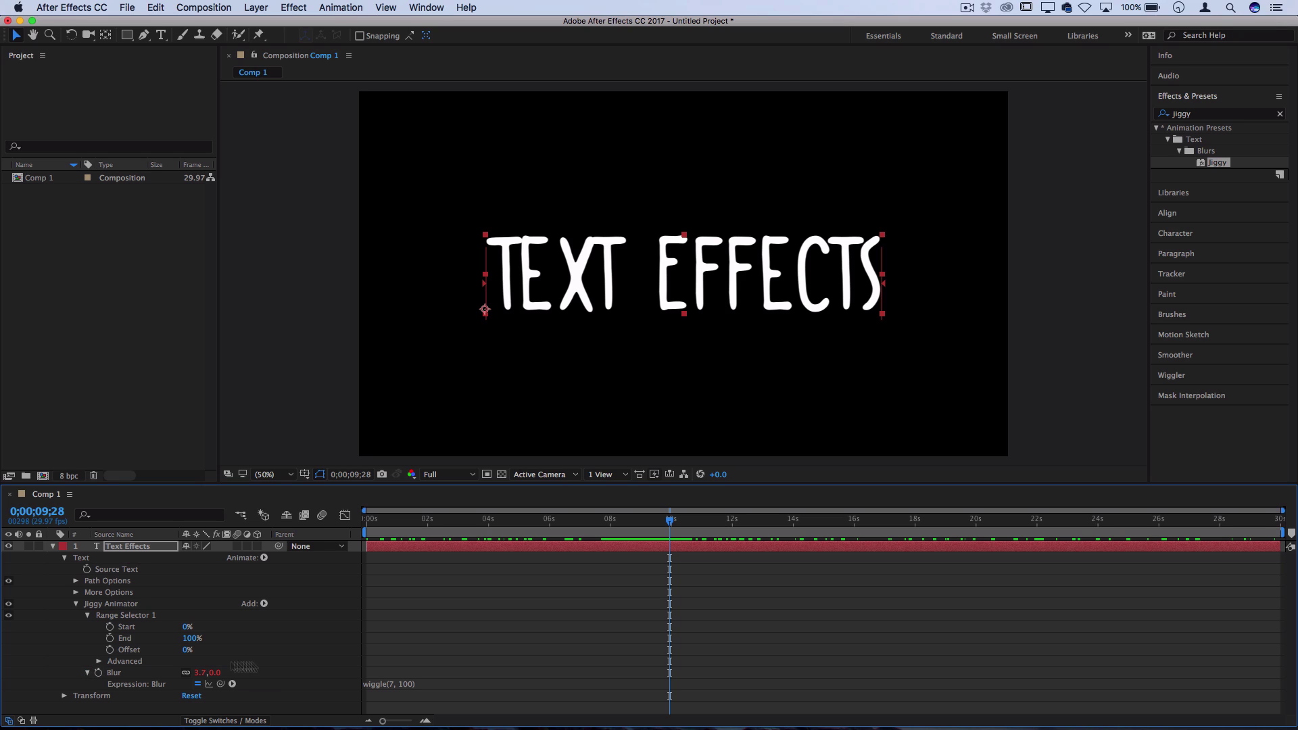
key(F2)
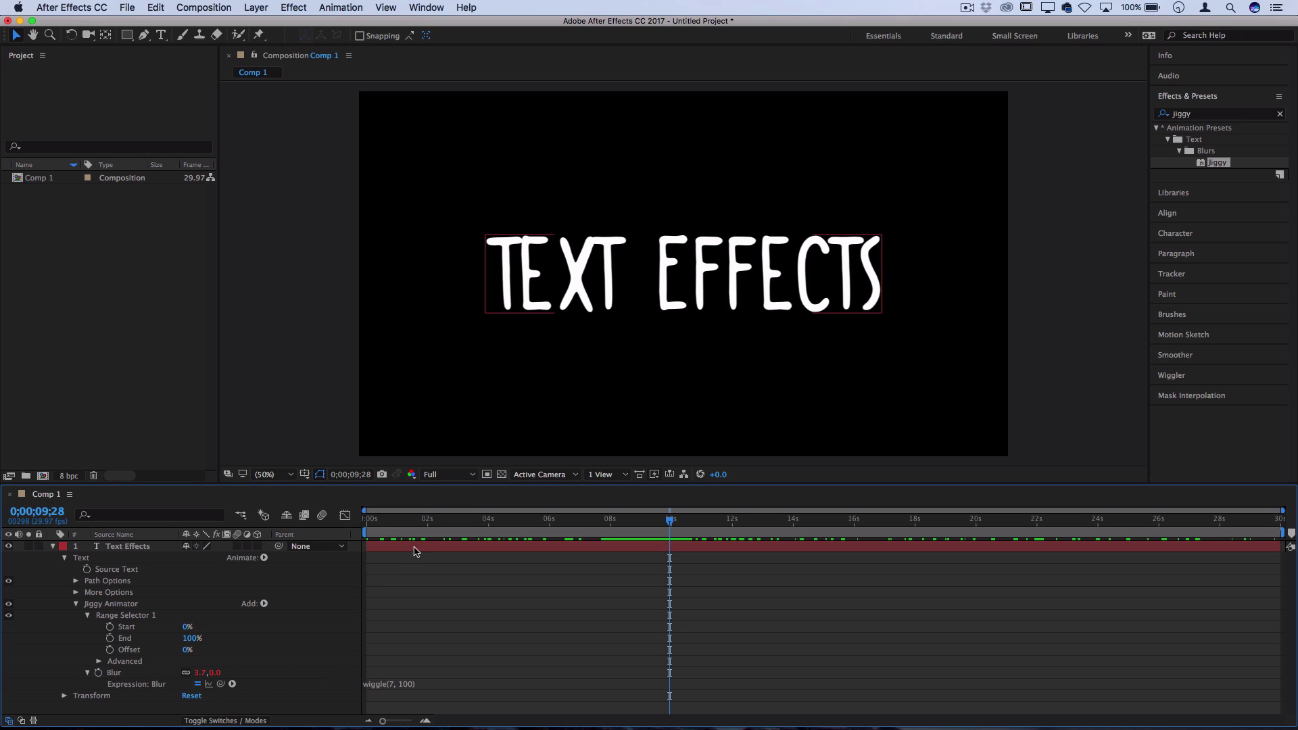
click(114, 673)
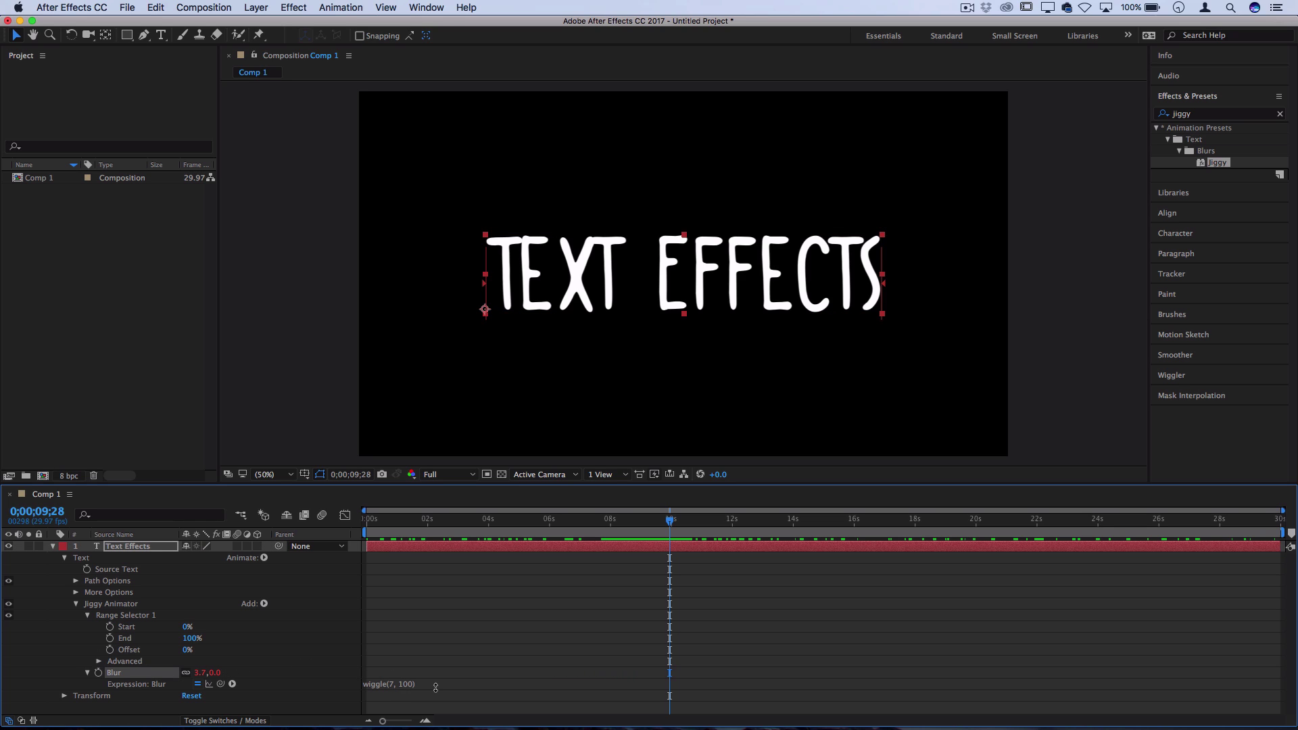
key(Home)
key(space)
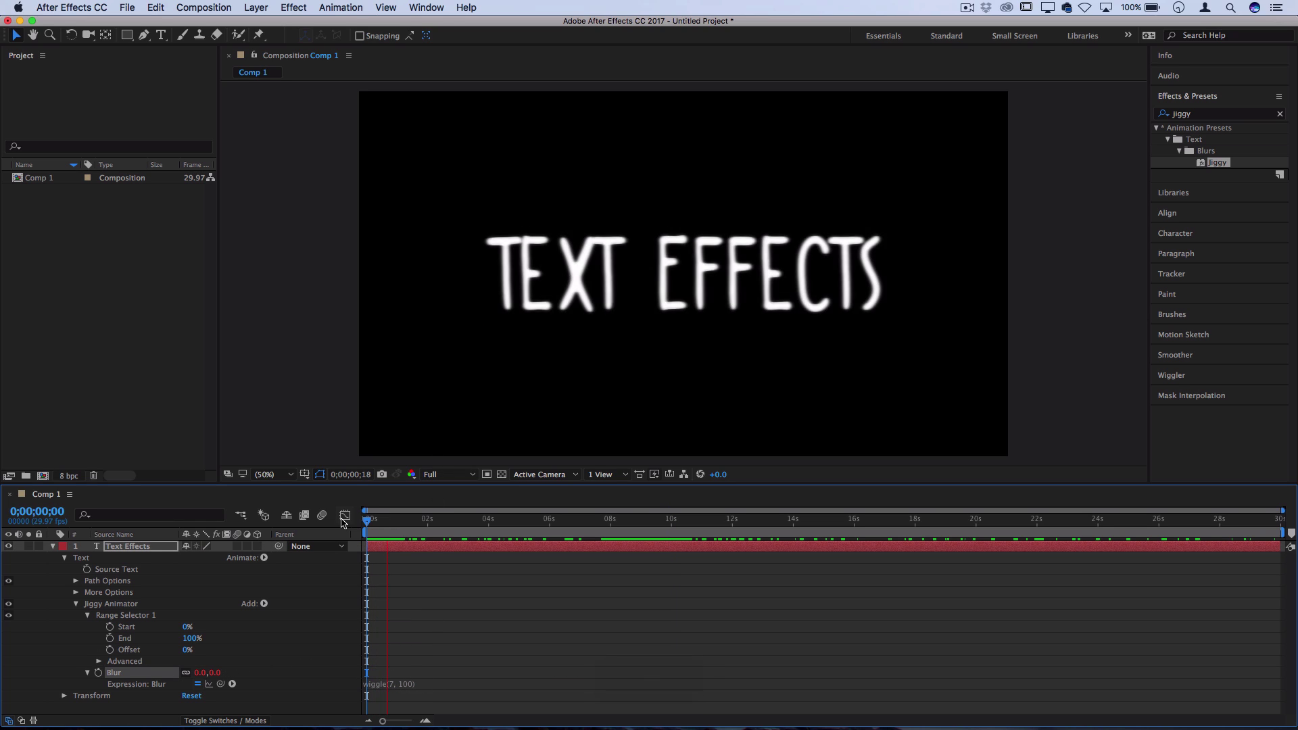
key(space)
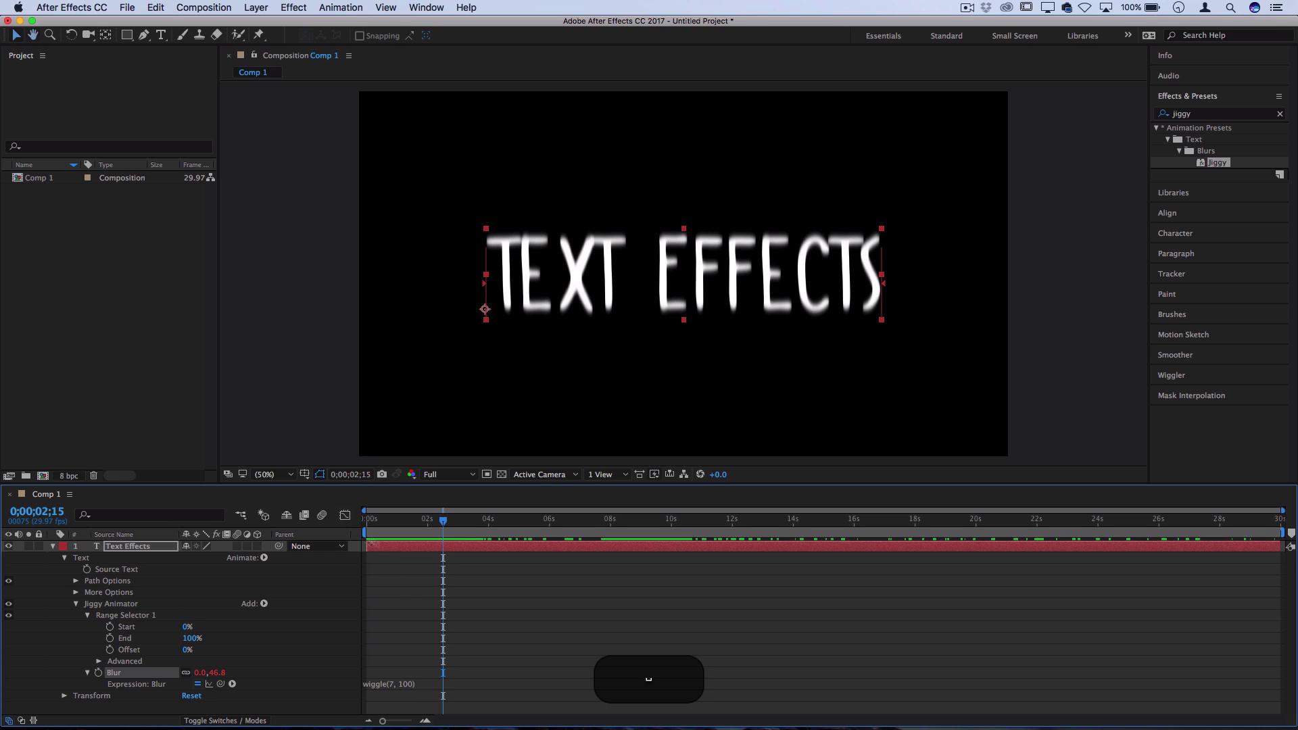
key(space)
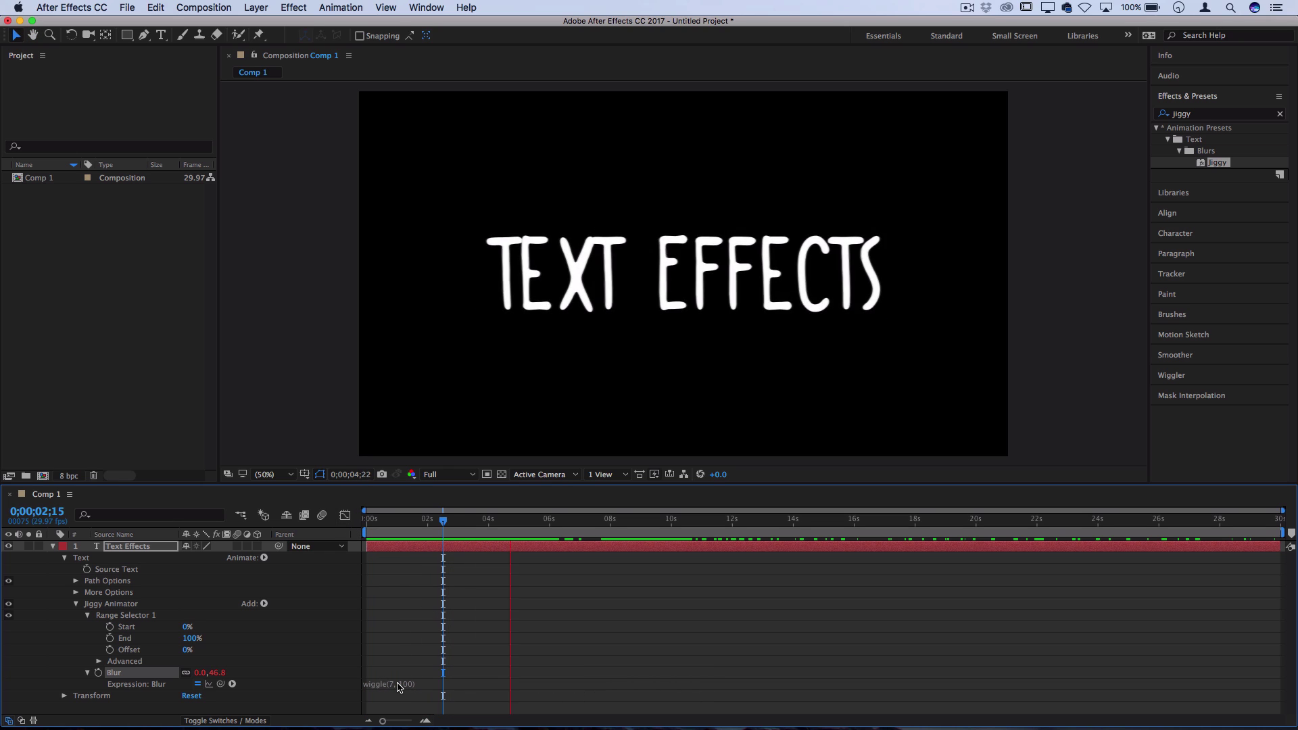
key(space)
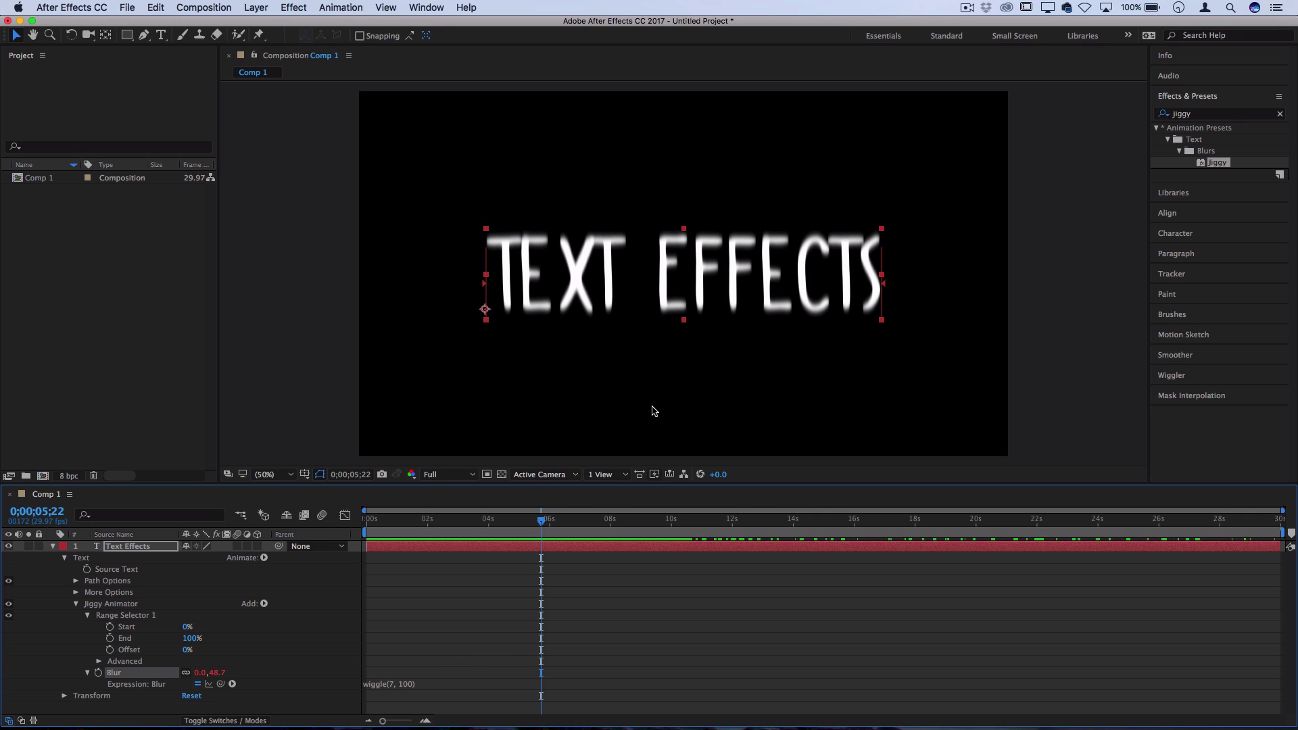
Search presets for 'type', delete the Jiggy Animator, and apply Typewriter to the TEXT EFFECTS title.
click(1218, 114)
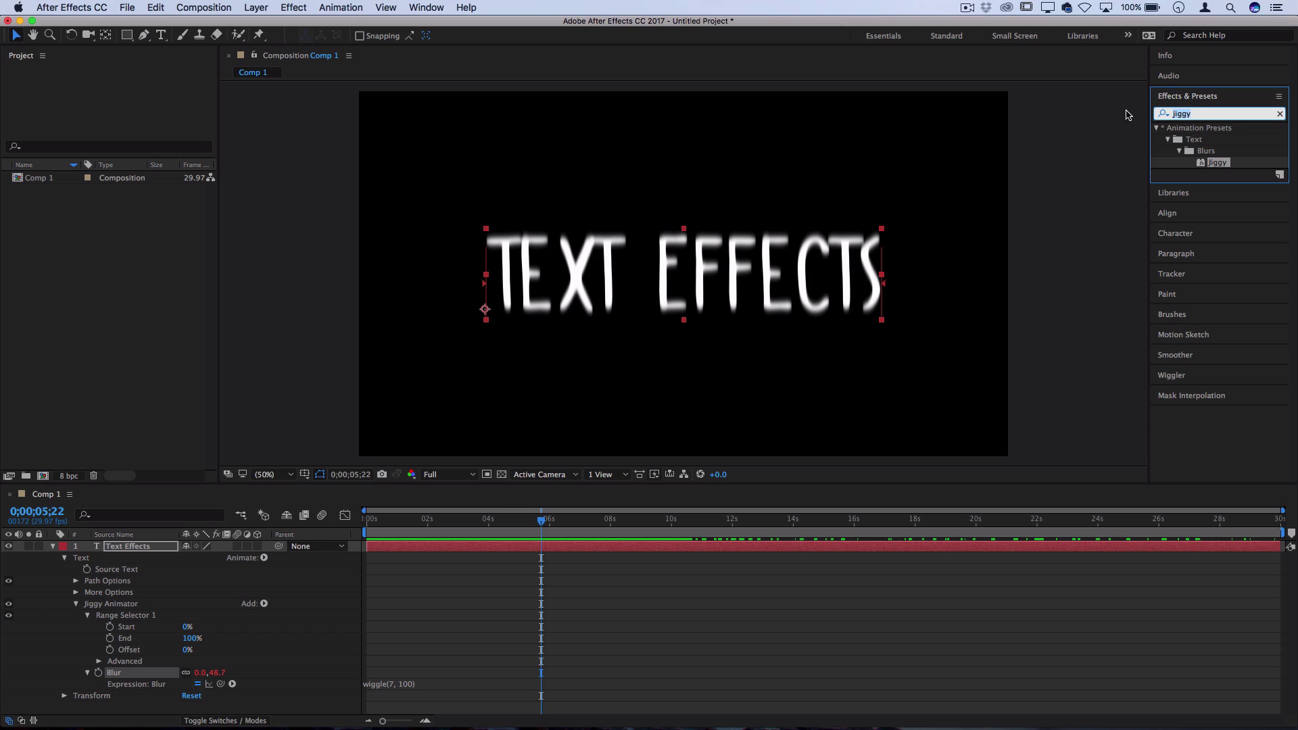
text(type)
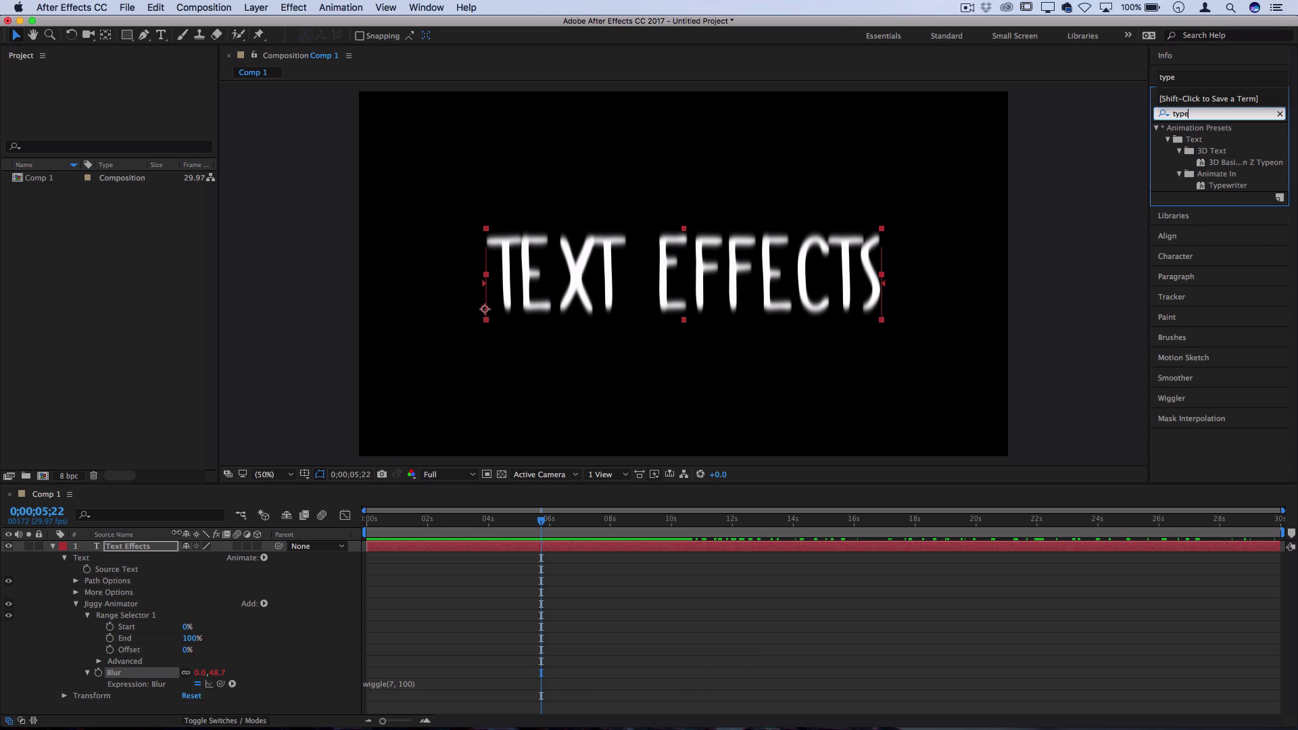
click(120, 606)
key(Delete)
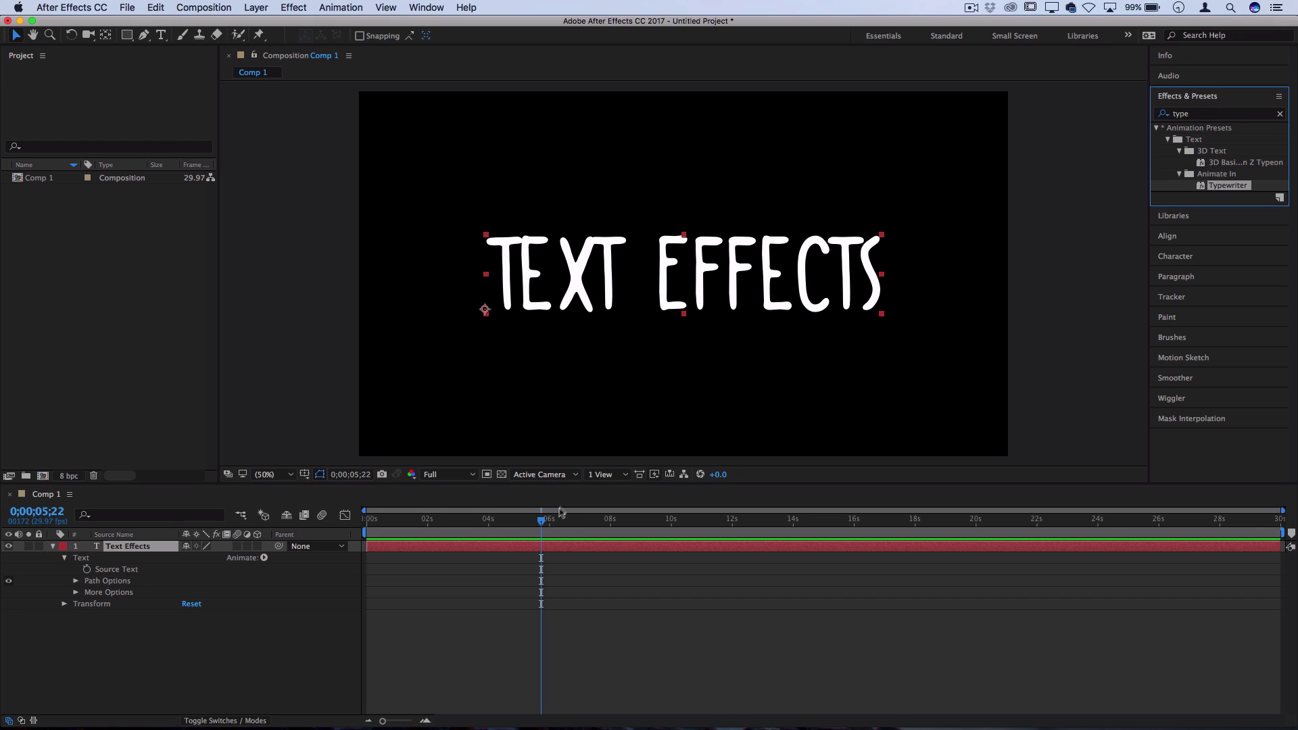
drag(1227, 186, 1055, 298)
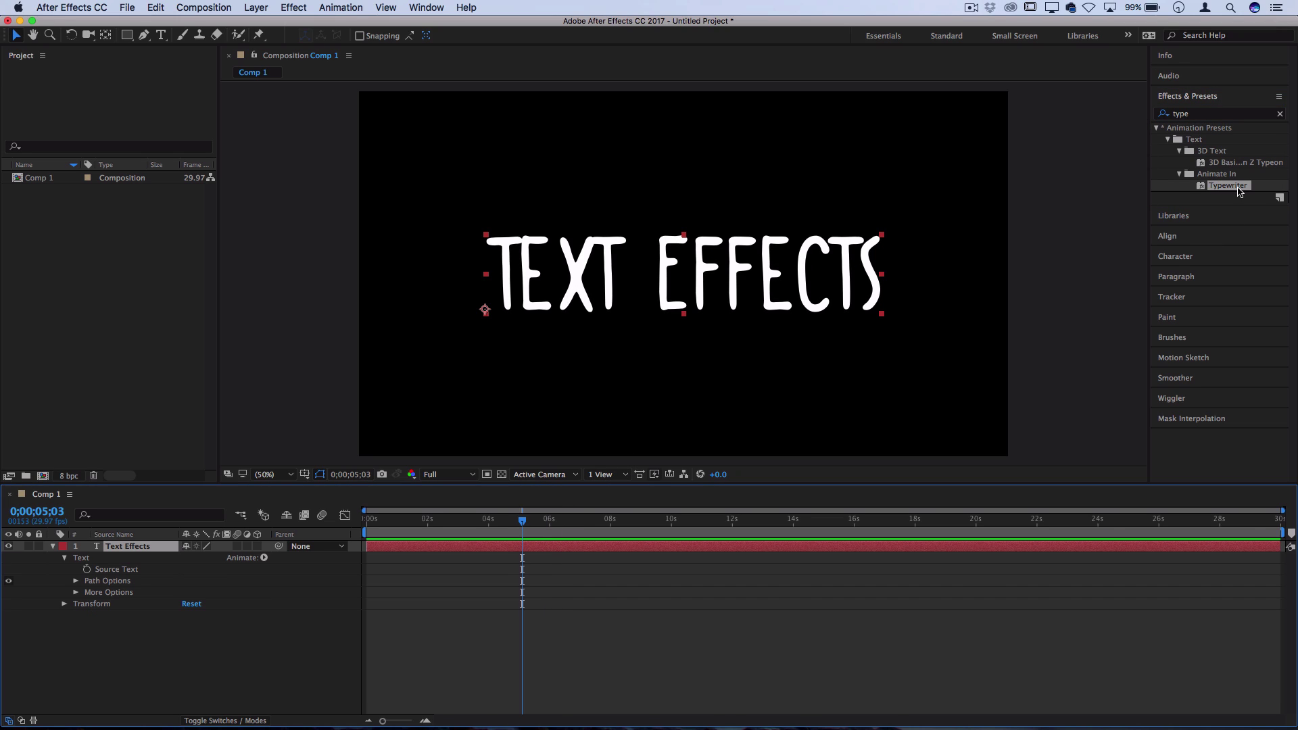
drag(1240, 192, 754, 256)
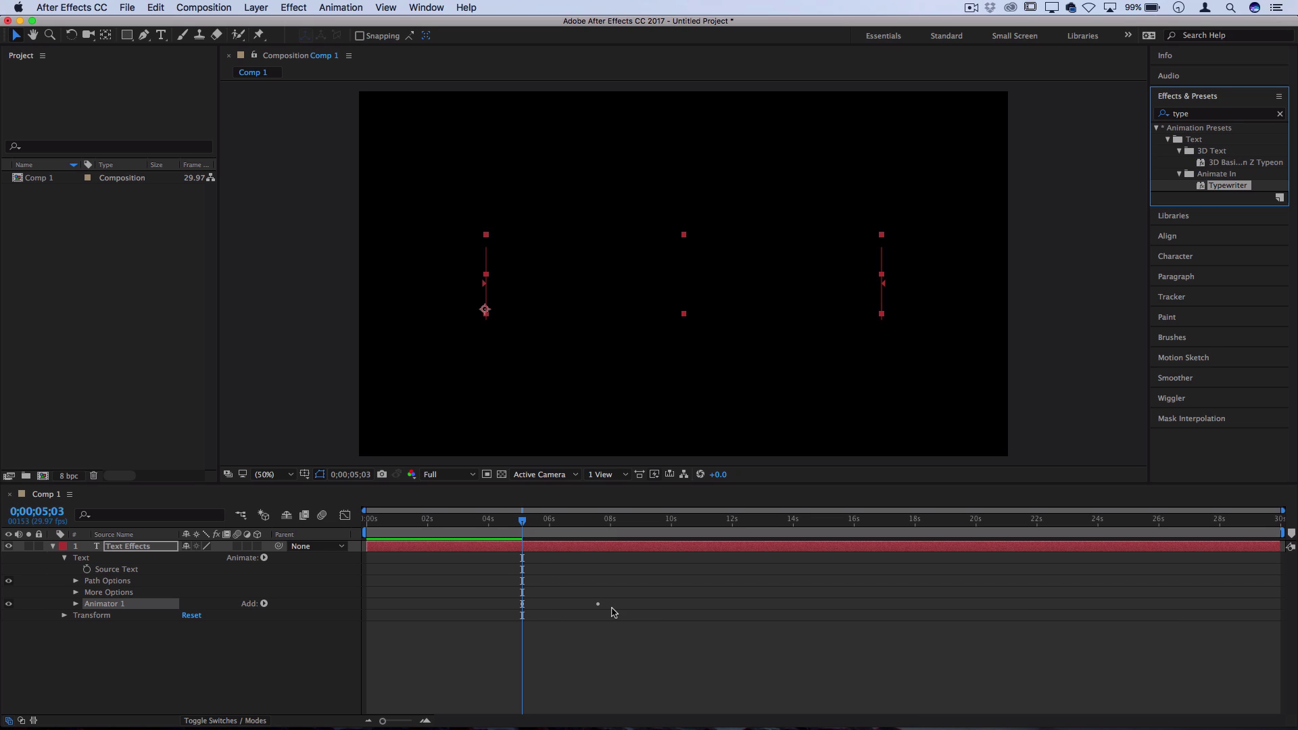
Expand Animator 1's Range Selector, select the Start keyframes, and preview the typewriter reveal.
click(76, 604)
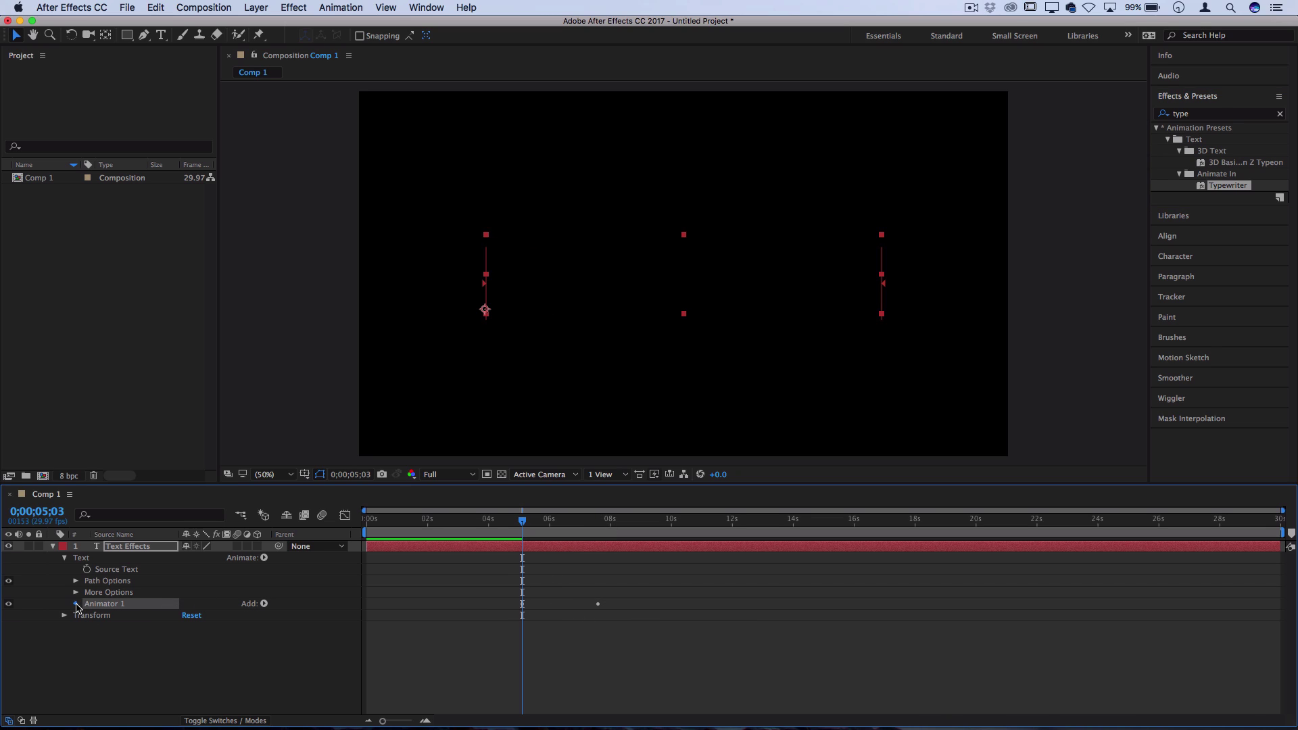
click(87, 617)
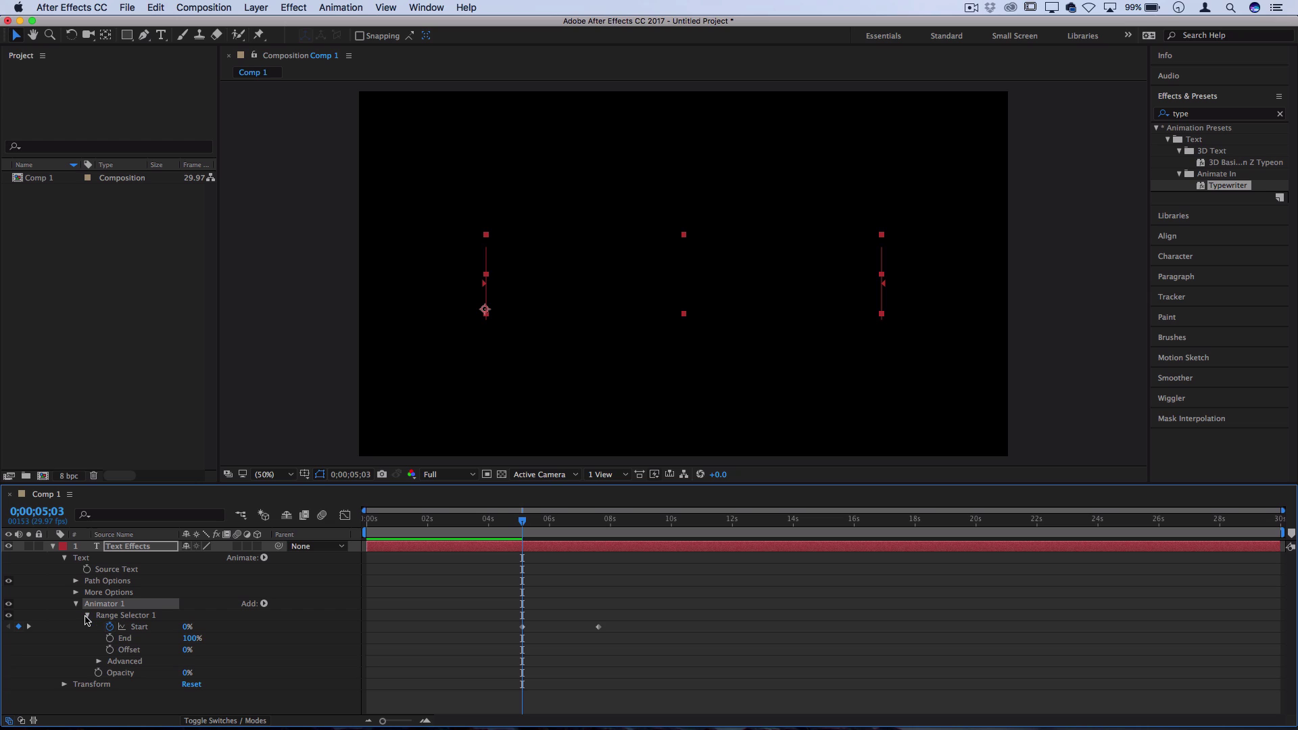
click(532, 653)
click(525, 629)
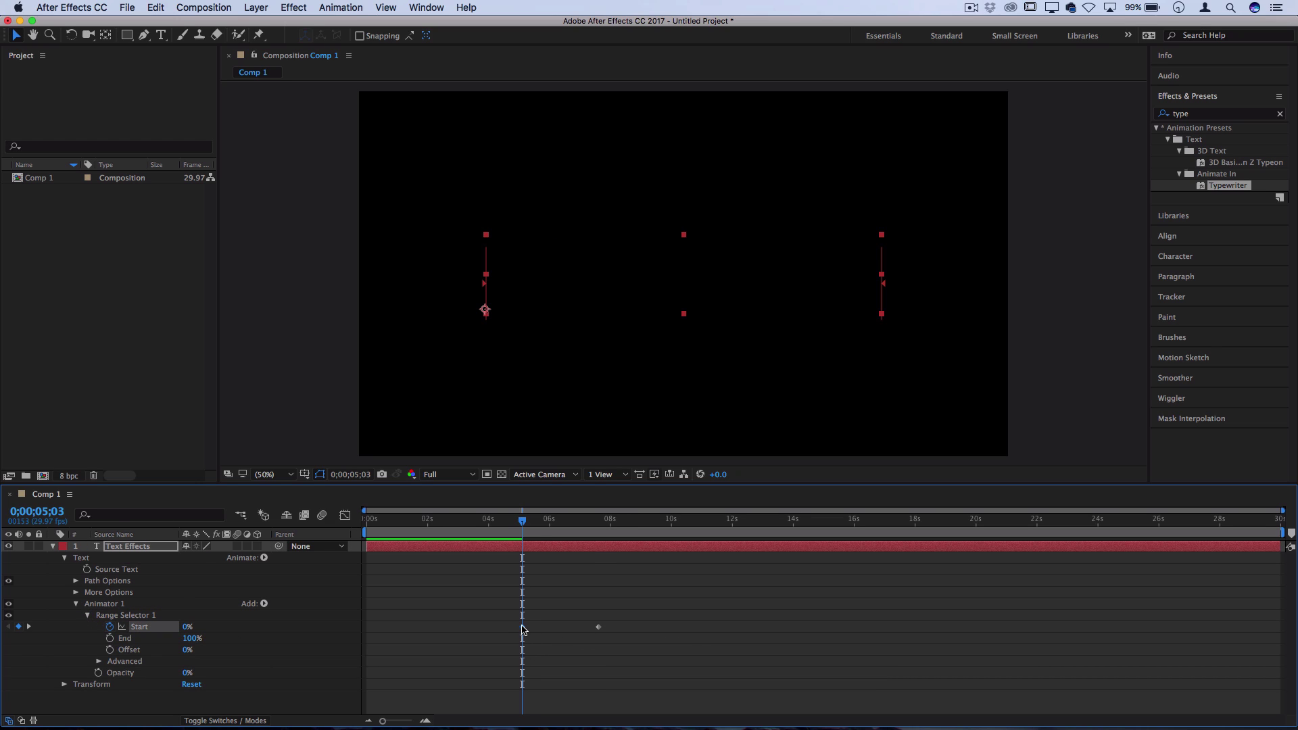
key(space)
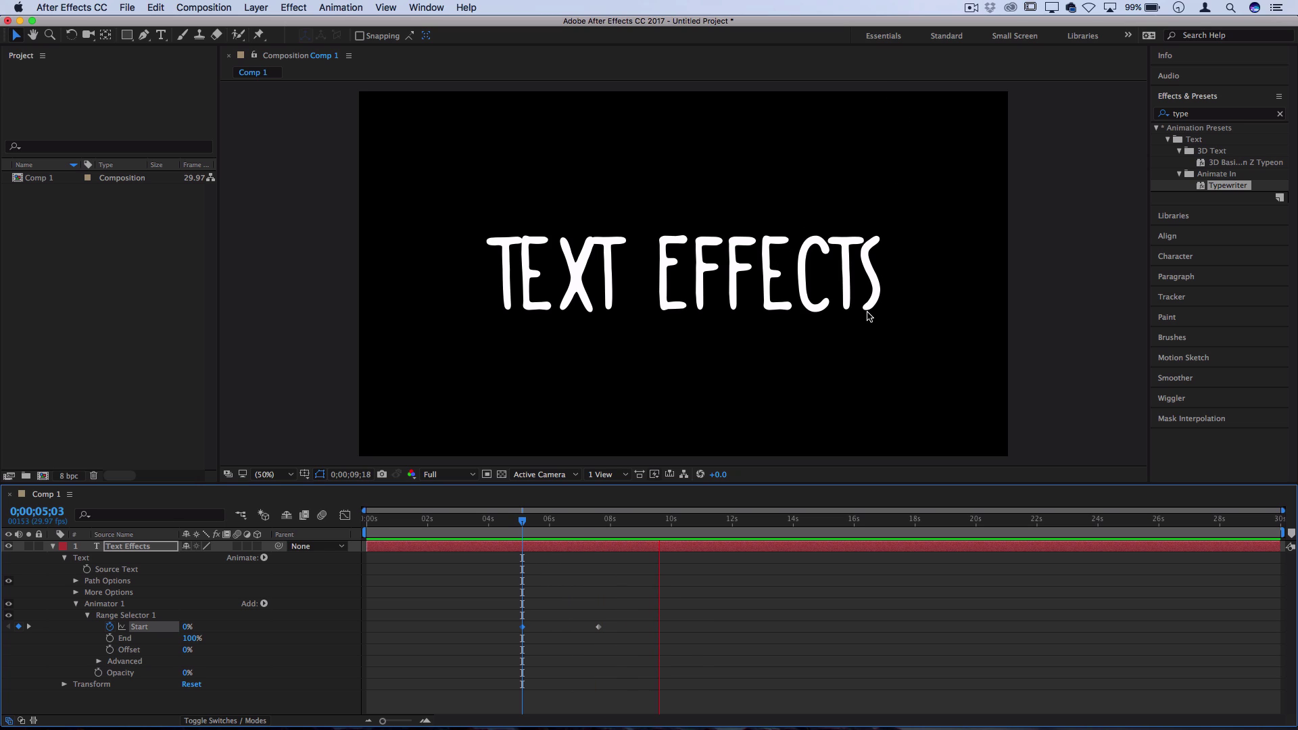
key(space)
Move the last Start keyframe to about 10s, then to about 6s, previewing each reveal speed.
drag(598, 627, 669, 628)
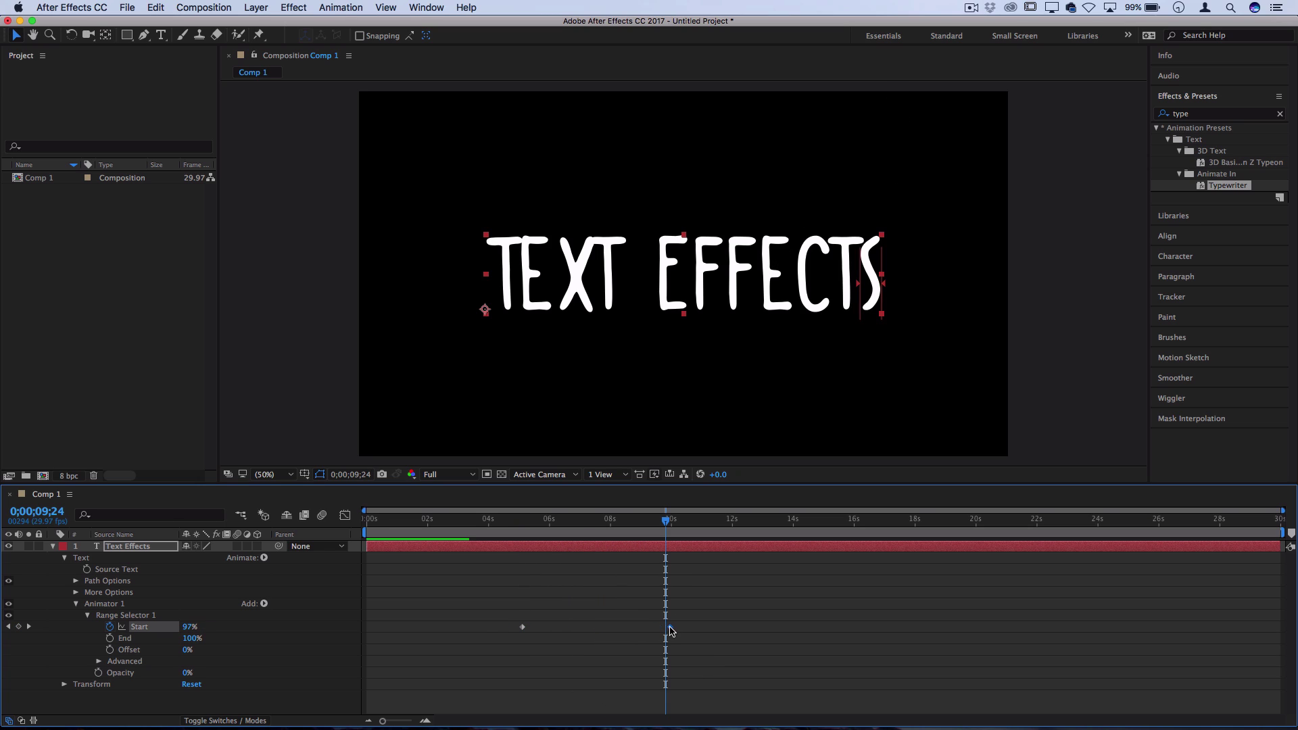
click(522, 520)
key(space)
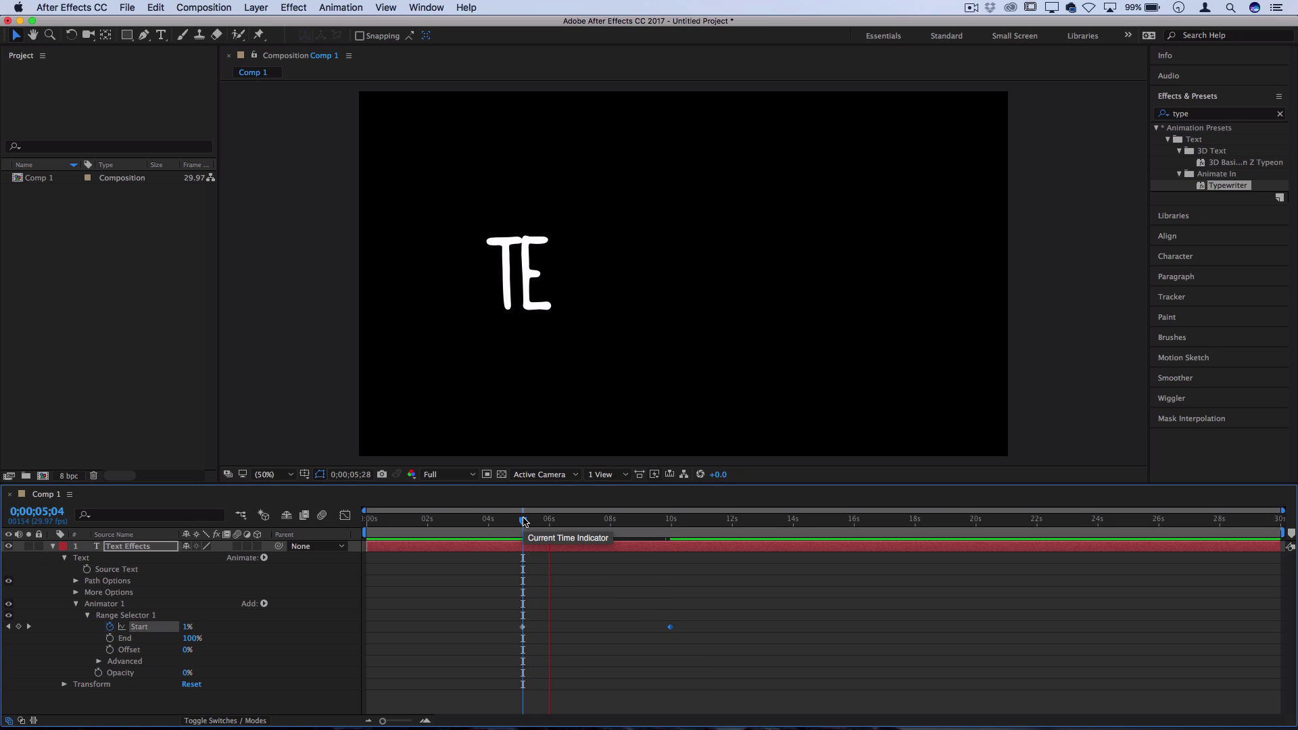
key(space)
drag(671, 627, 542, 630)
click(522, 521)
key(space)
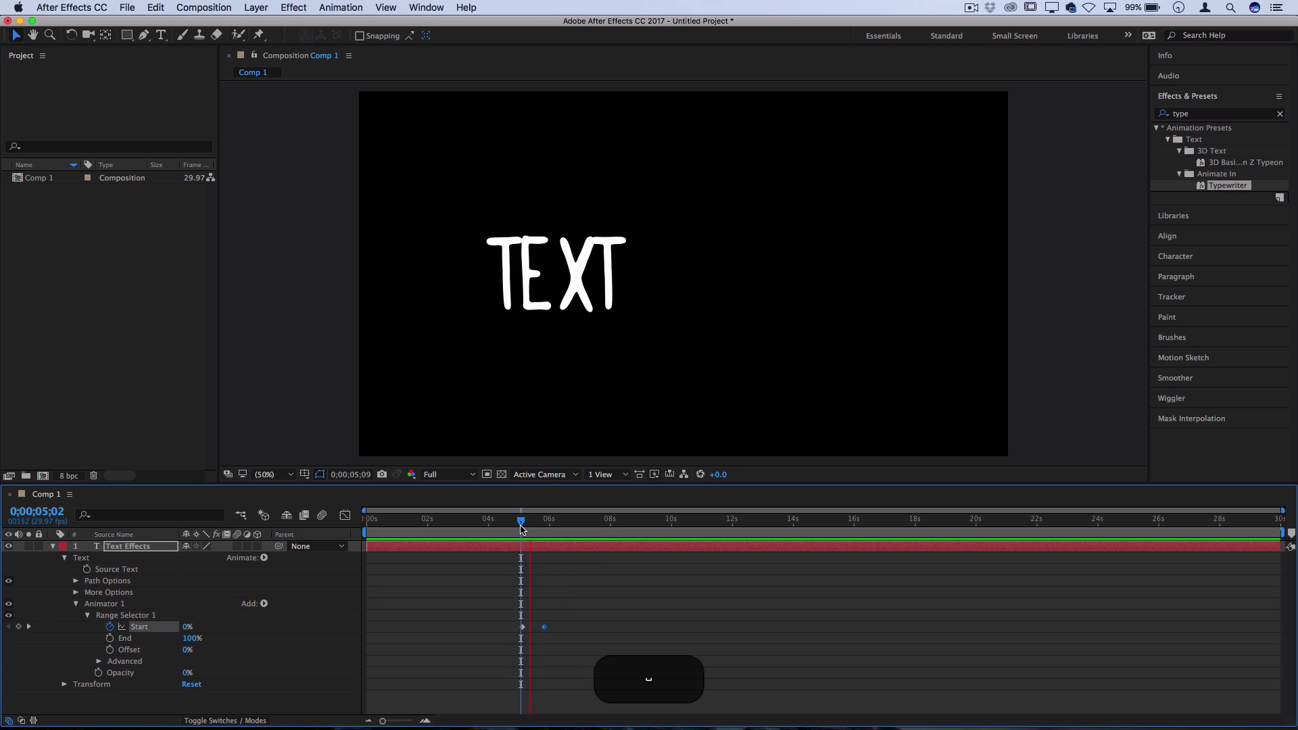
key(space)
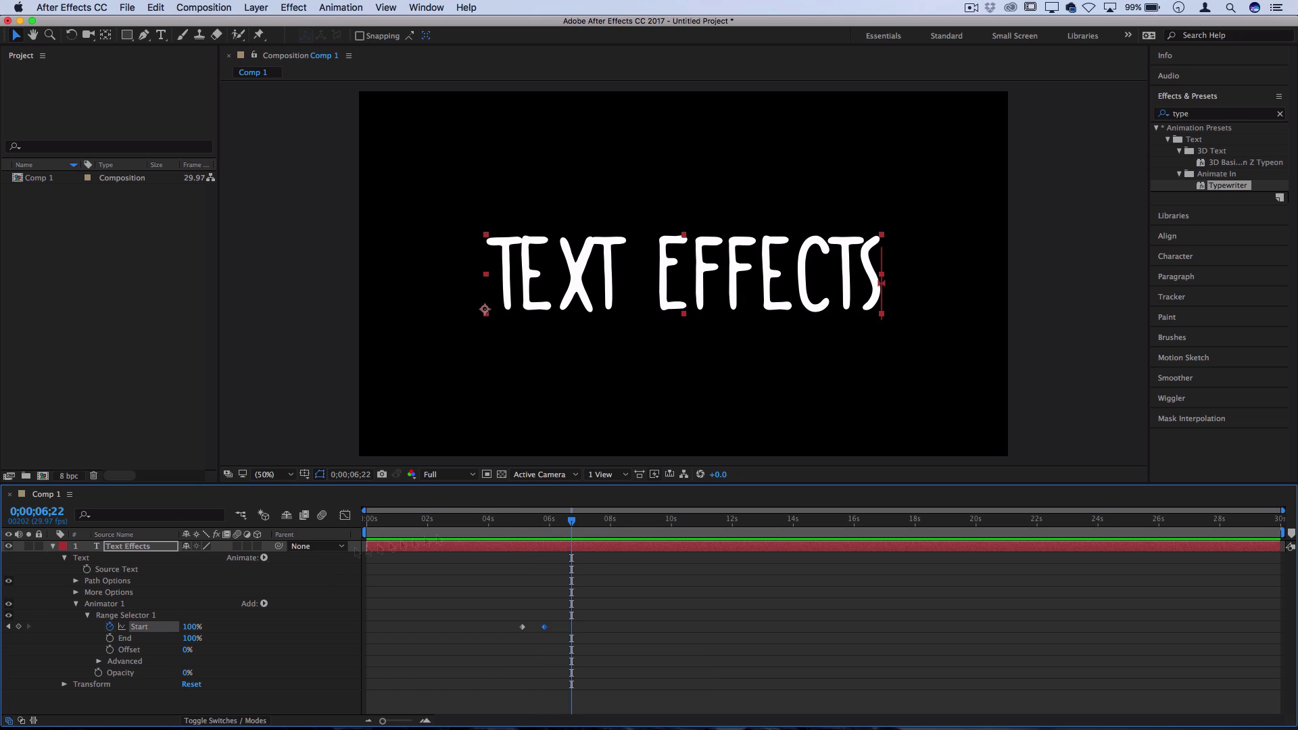
Set the range selector's Advanced Based On to Words and preview the word-by-word reveal.
click(99, 661)
scroll(153, 655, down, 2)
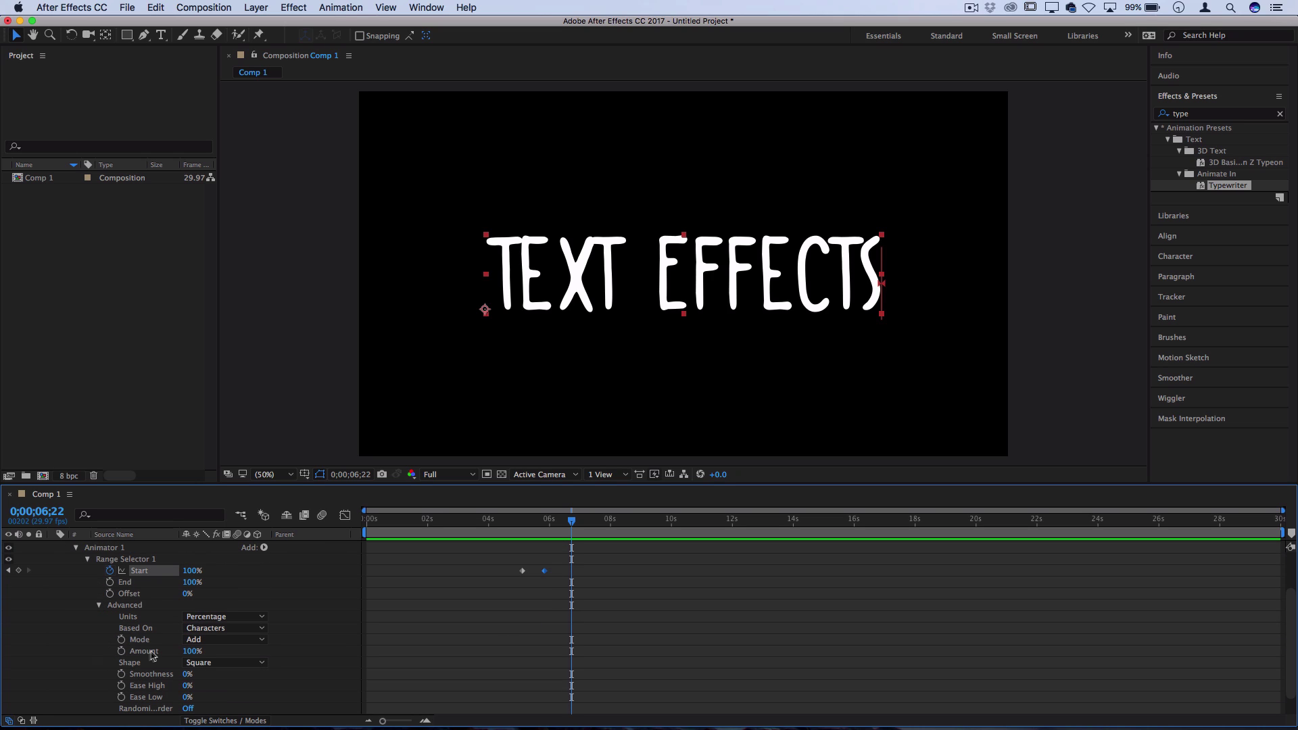
click(203, 630)
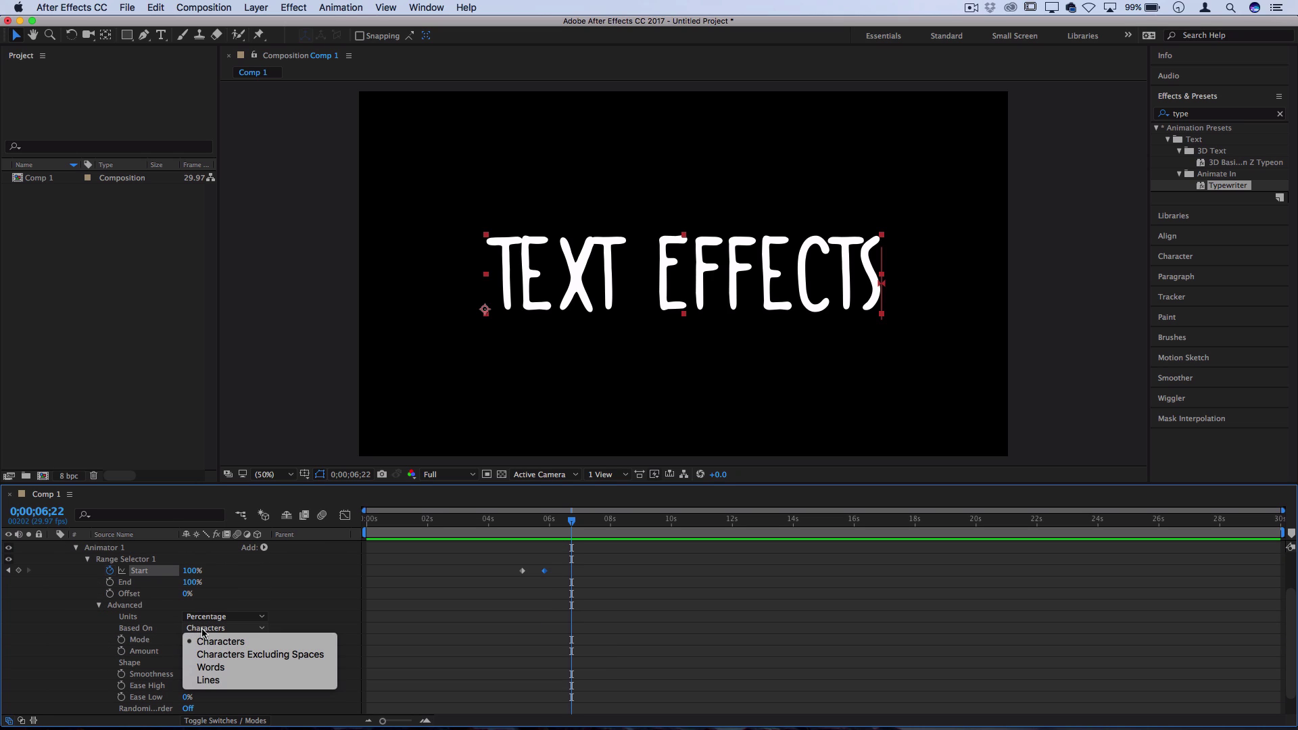
click(233, 669)
click(523, 520)
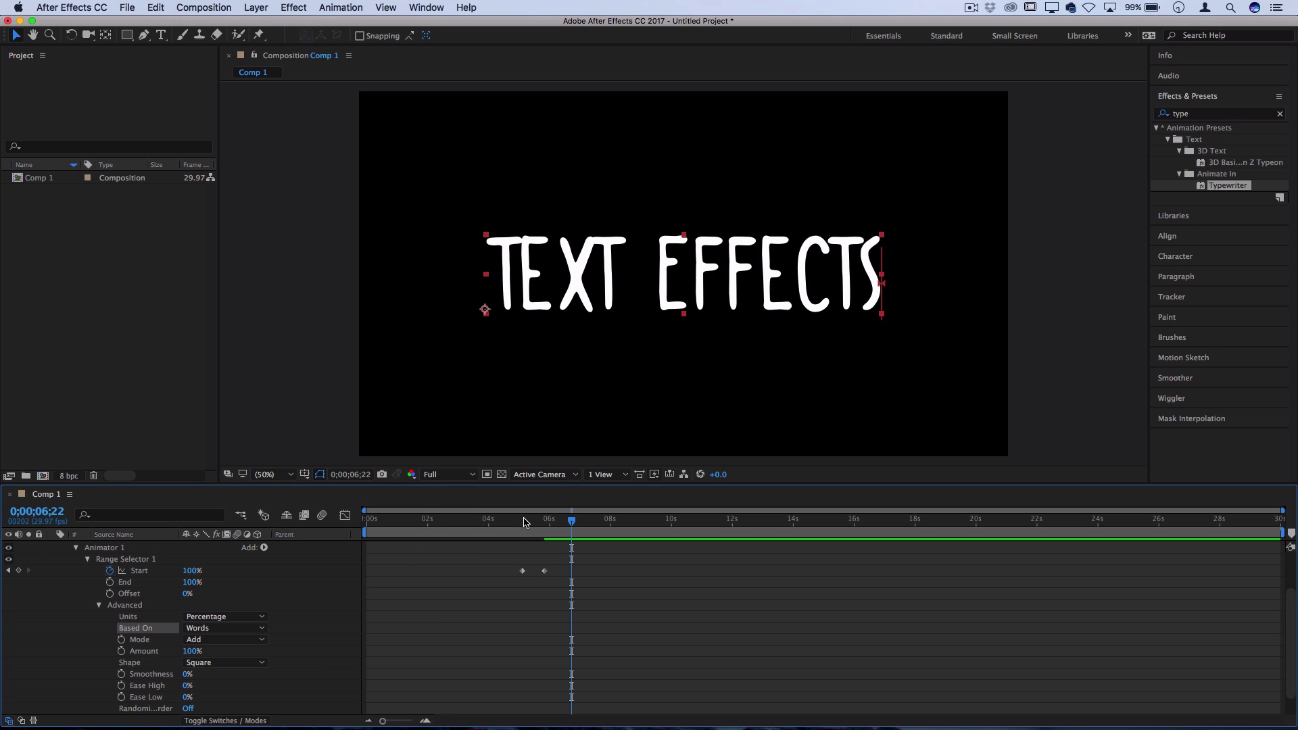
key(space)
key(space)
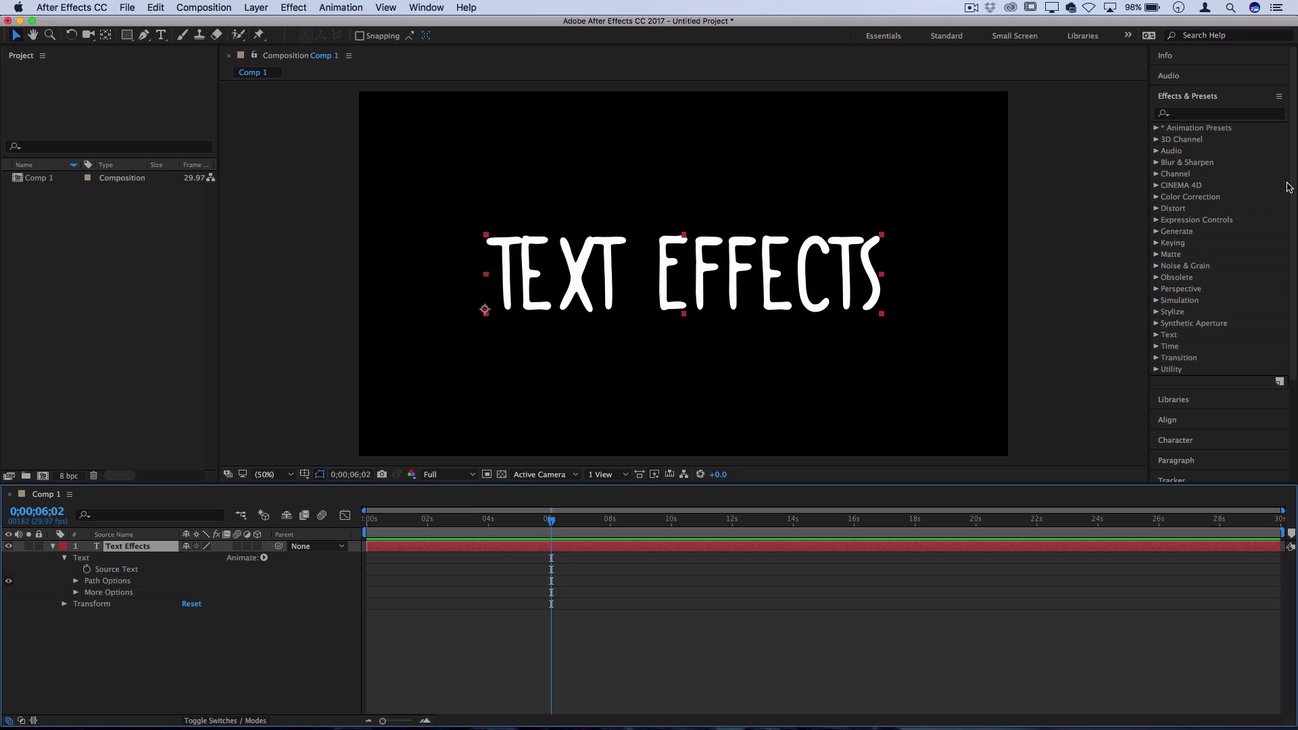
Apply Text > Lights and Optical > Fluorescent Light to the title and preview its flicker.
click(1157, 128)
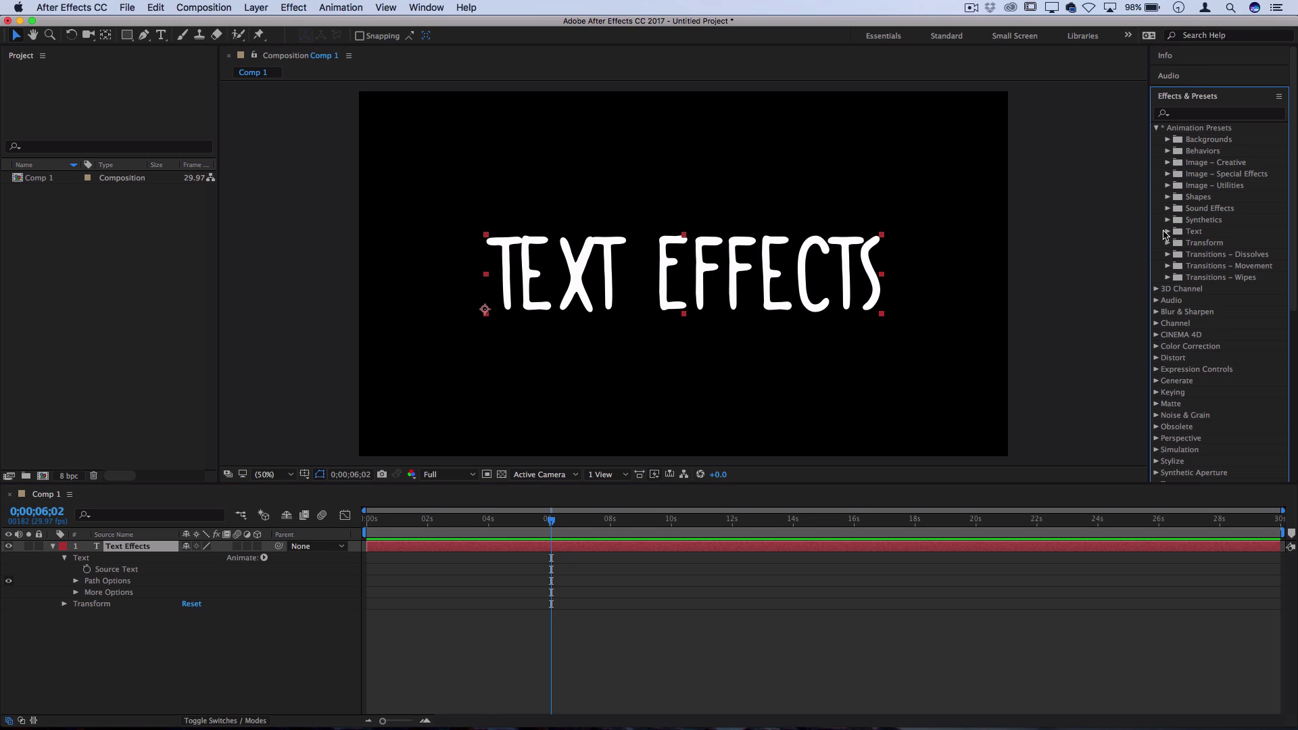
click(1167, 232)
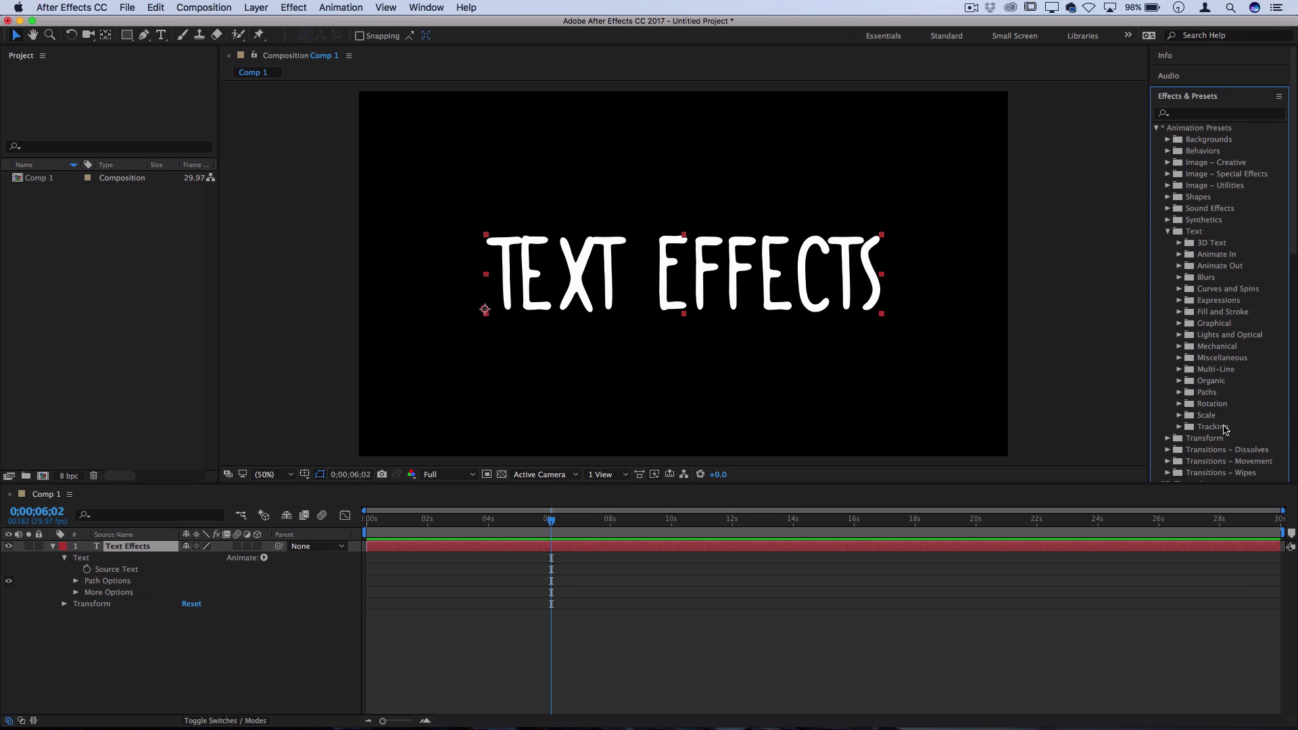
click(1179, 336)
scroll(1219, 392, down, 3)
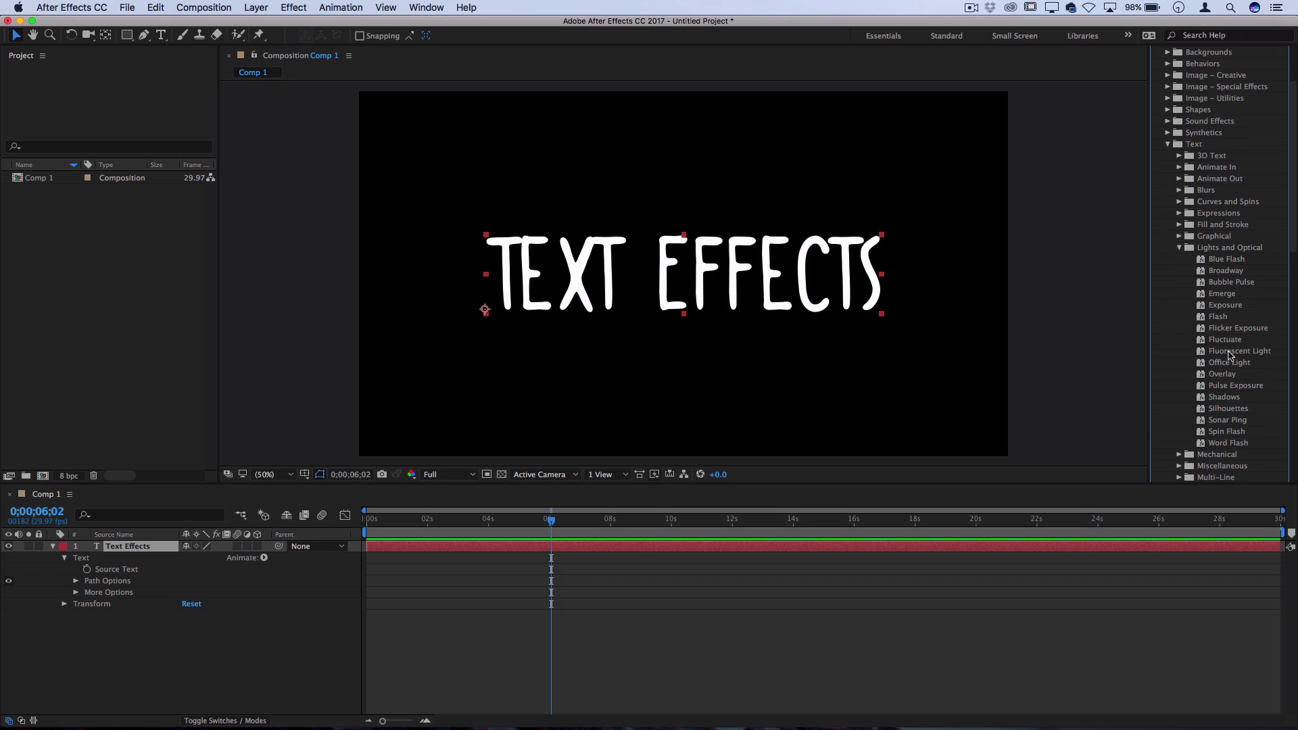
click(1250, 353)
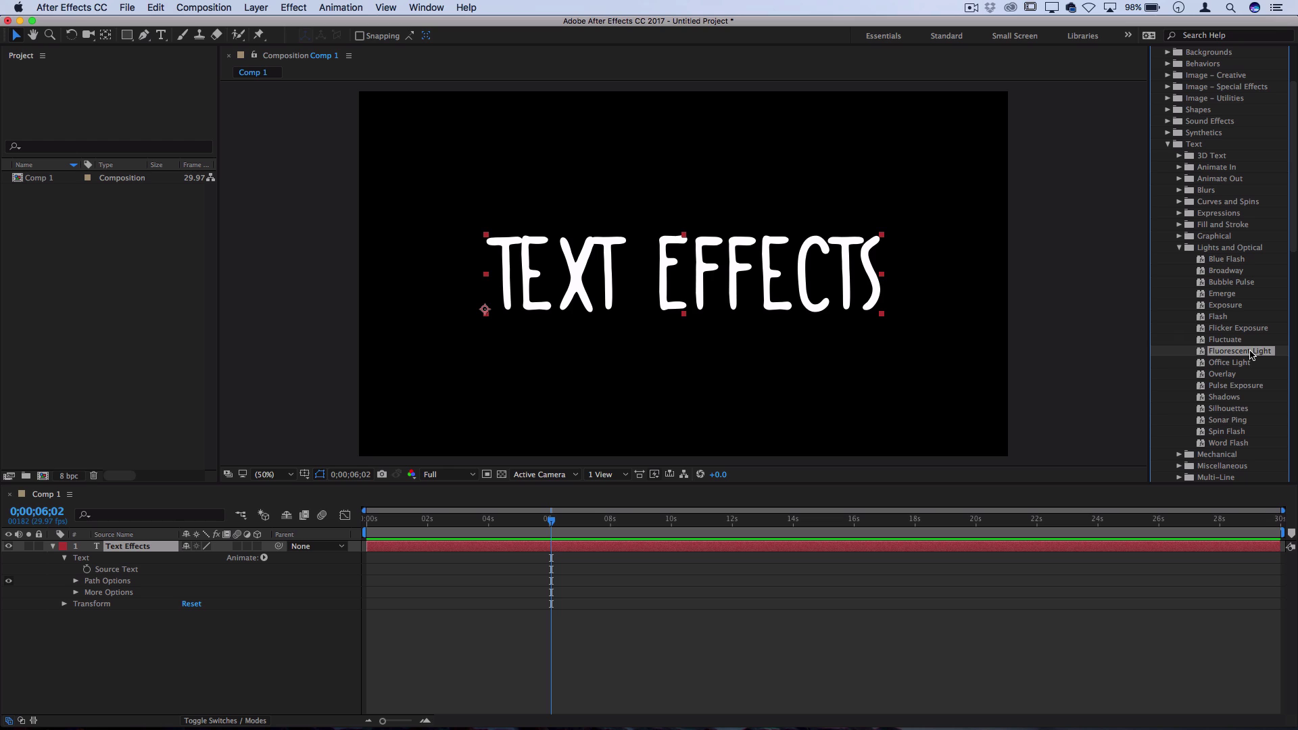
drag(1251, 353, 778, 291)
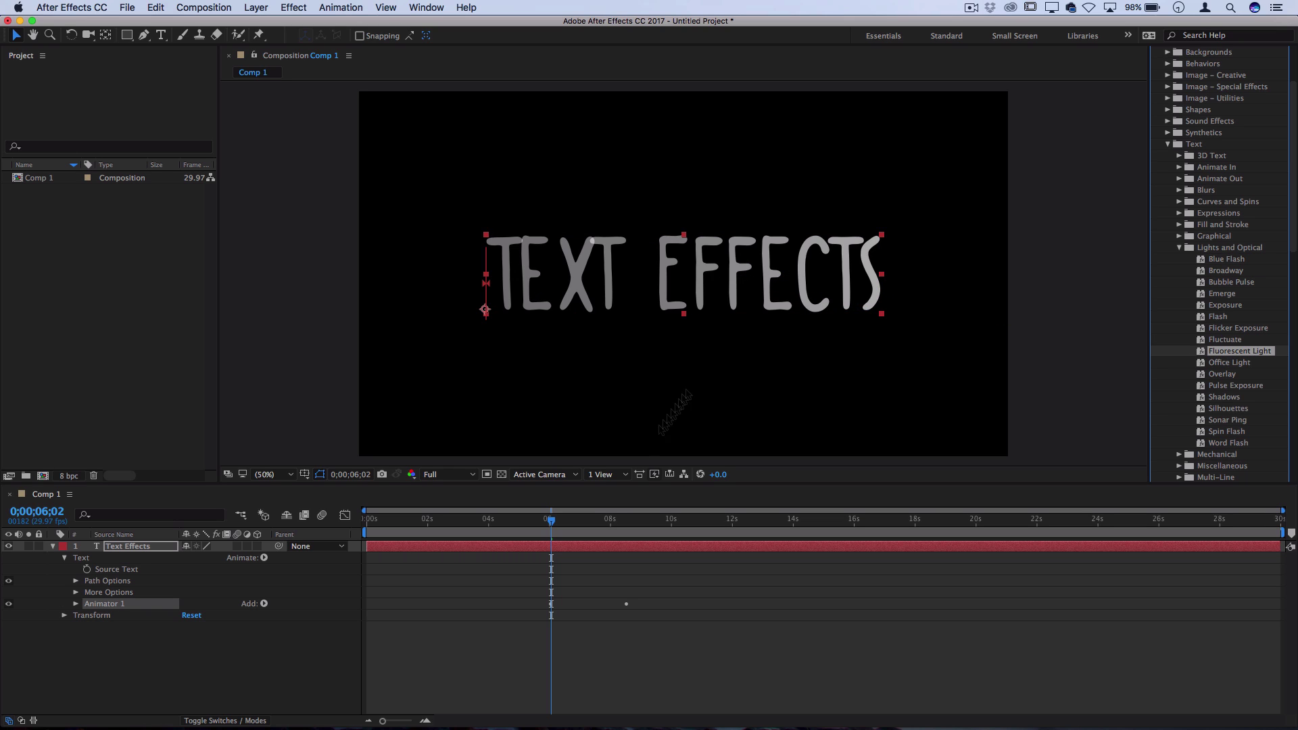
key(space)
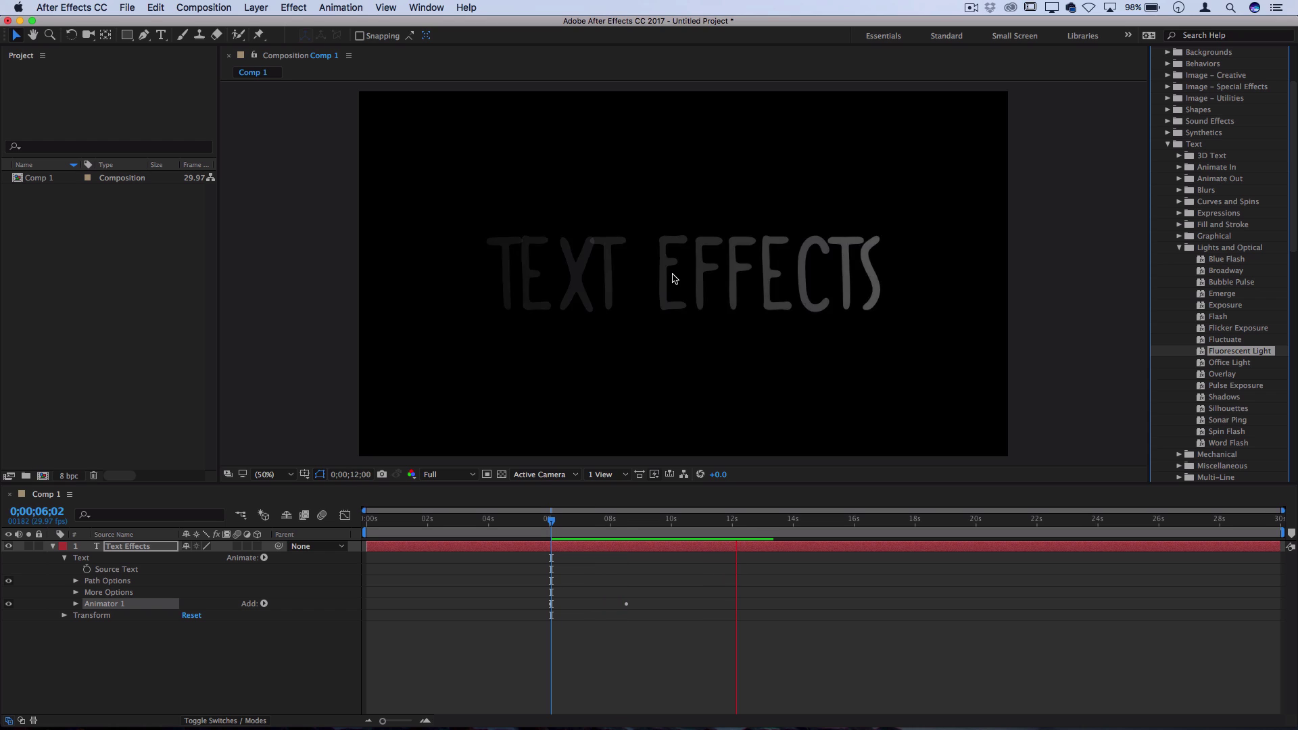
key(space)
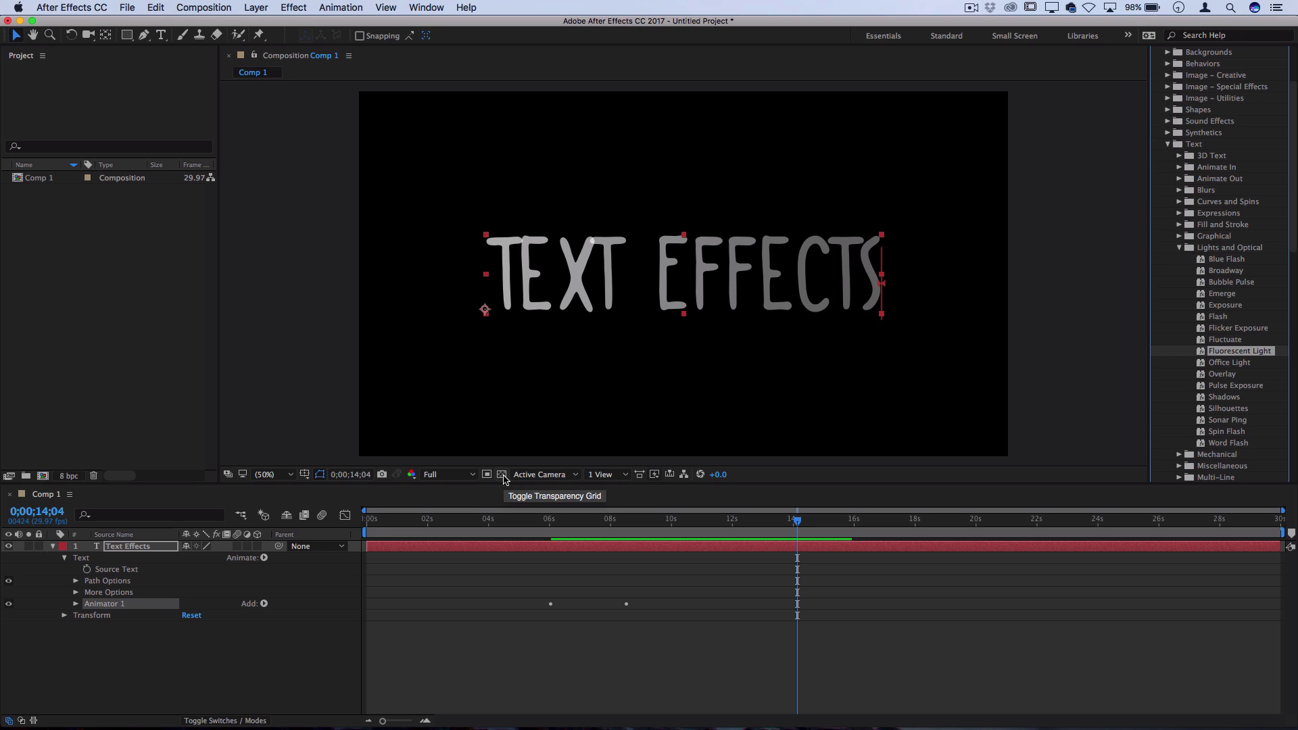
Preview the fluorescent flicker from about 6 seconds, toggling the transparency grid on and off.
click(502, 475)
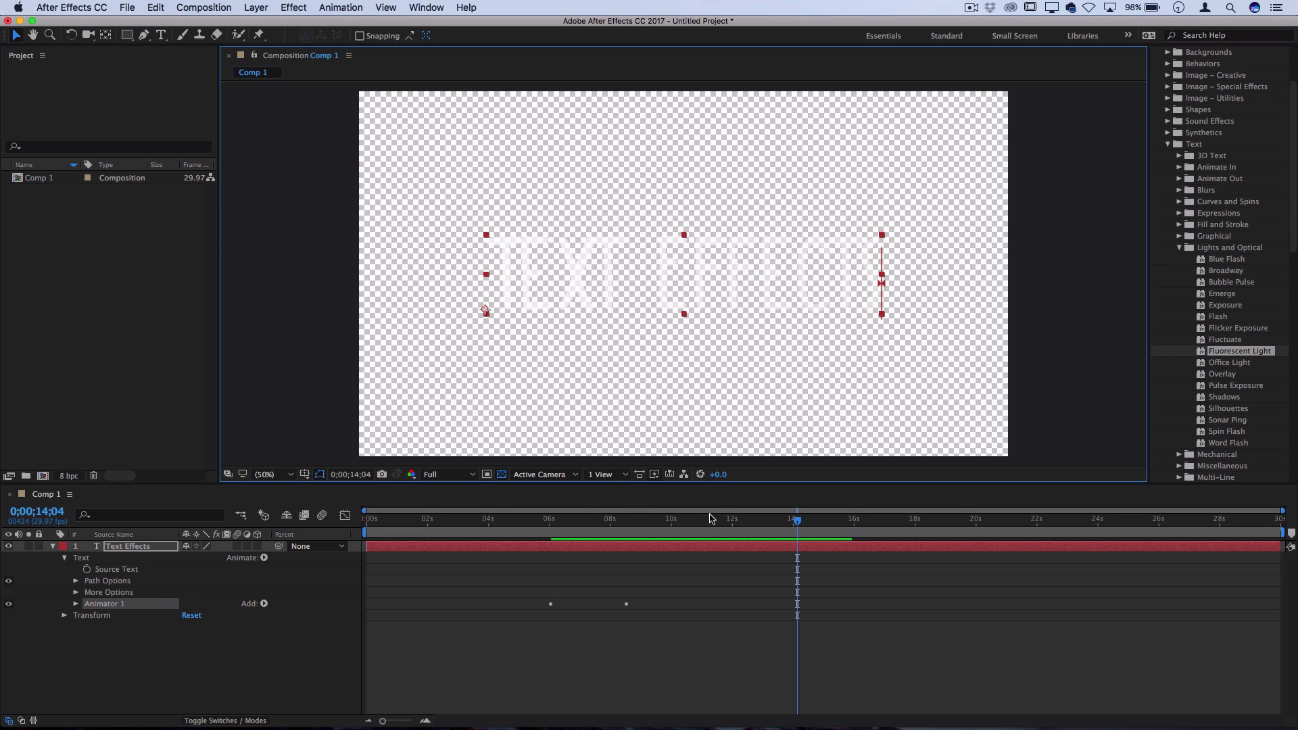
click(561, 521)
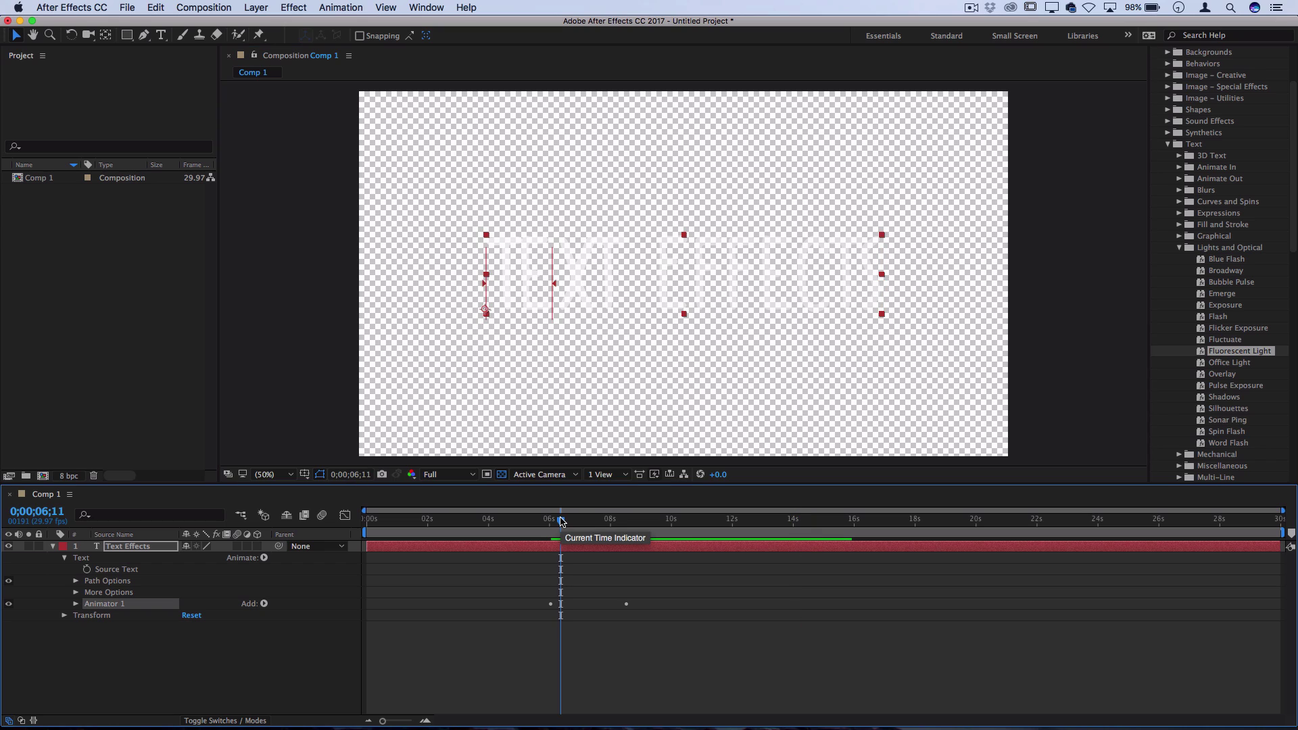
key(space)
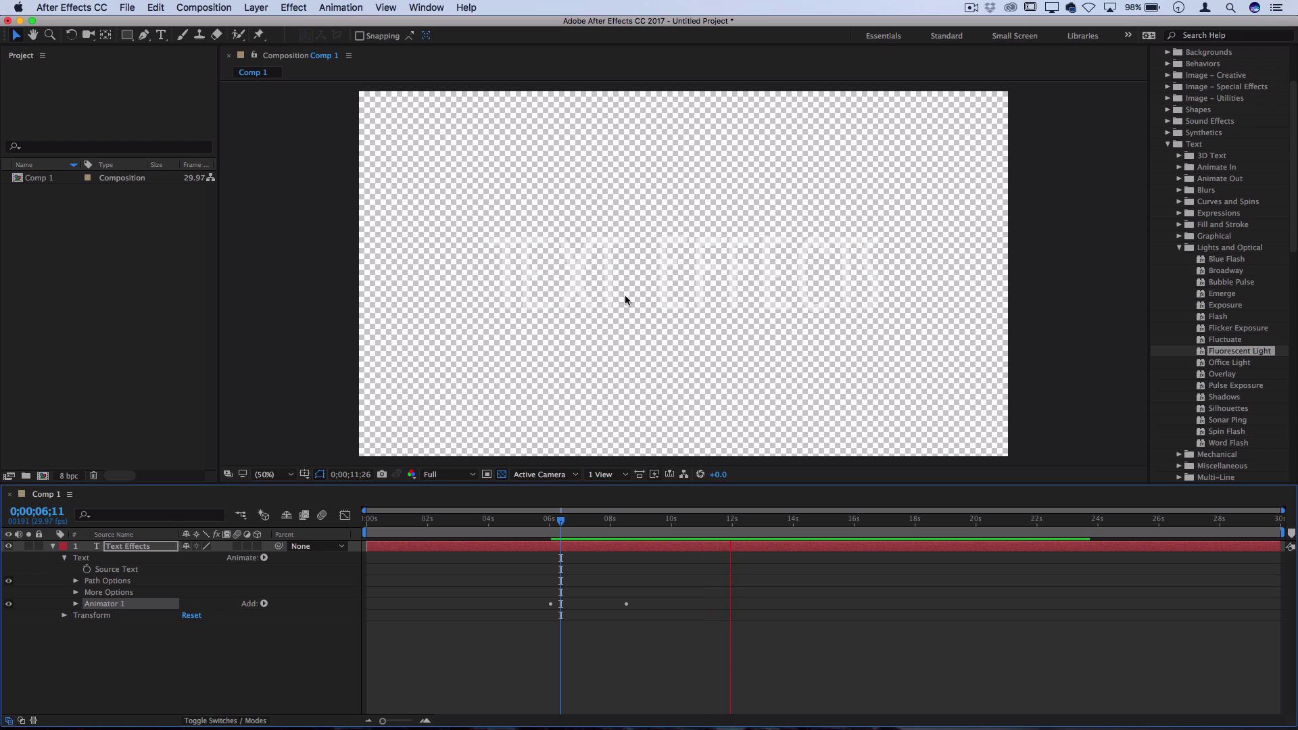
key(space)
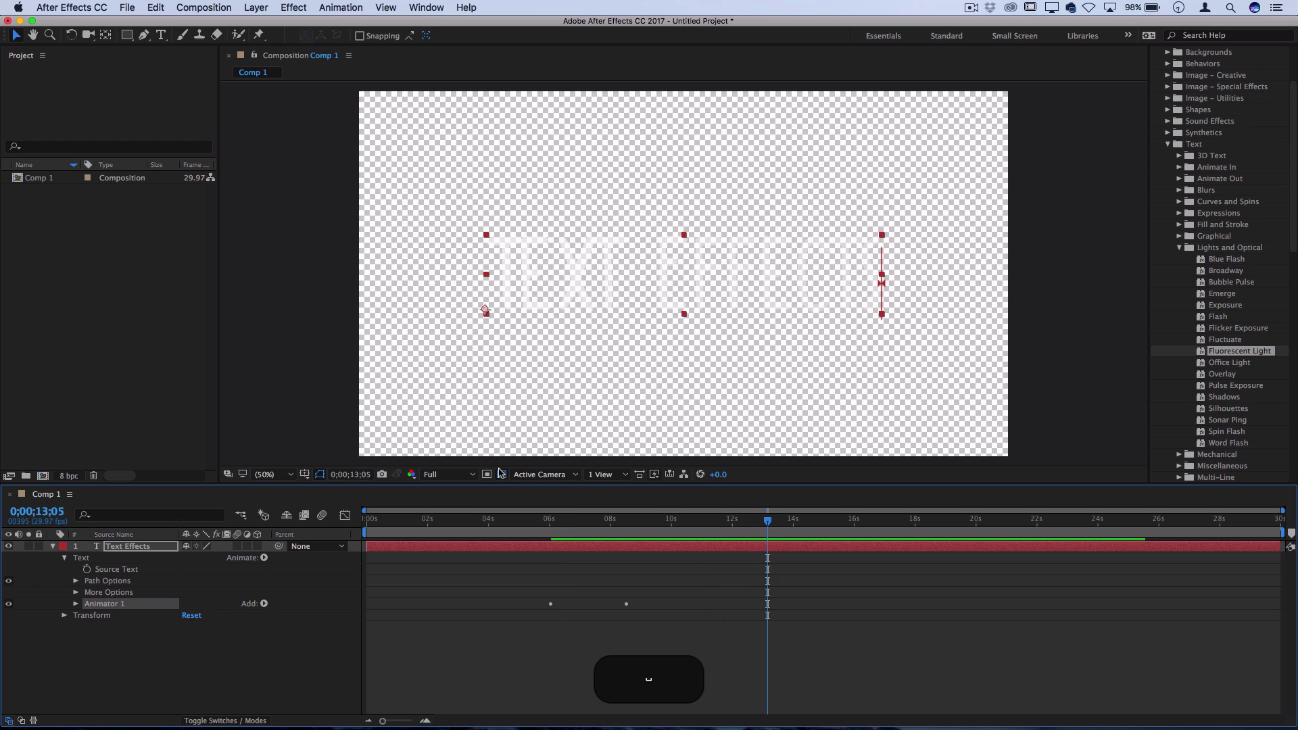
click(501, 474)
click(501, 475)
click(501, 474)
key(space)
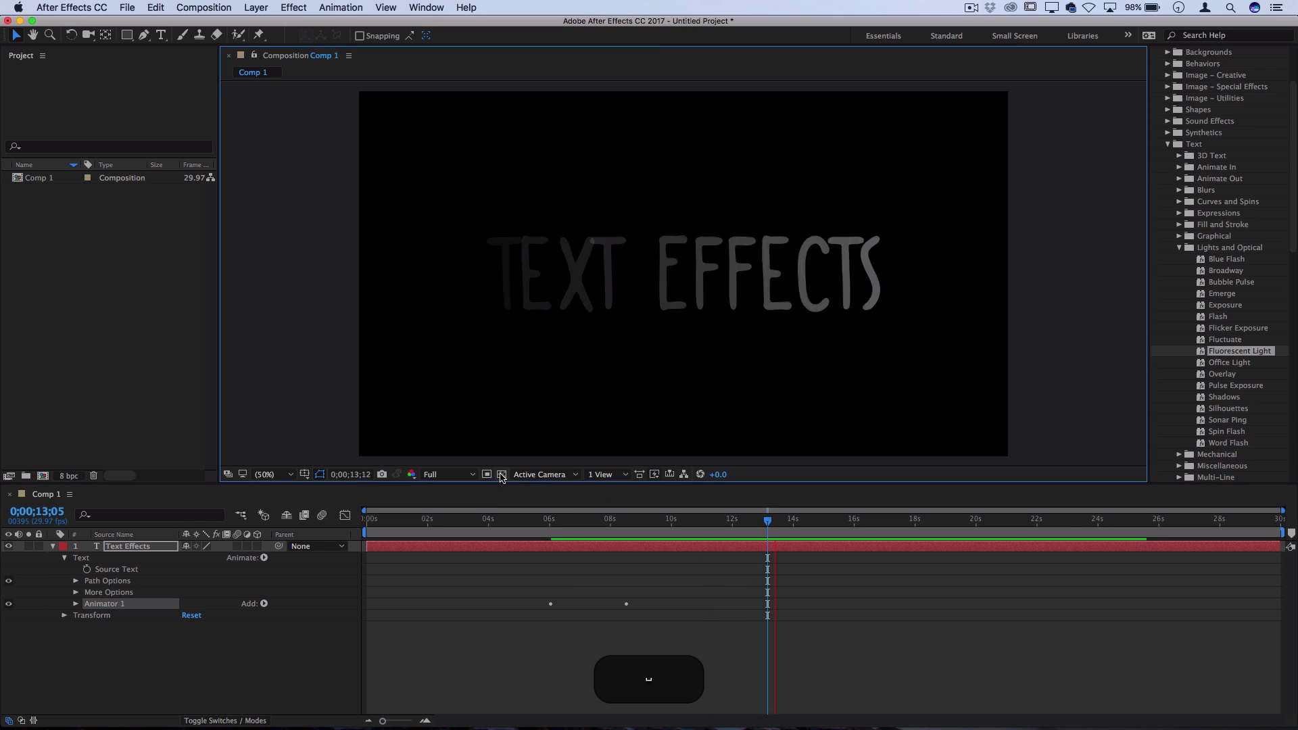
key(space)
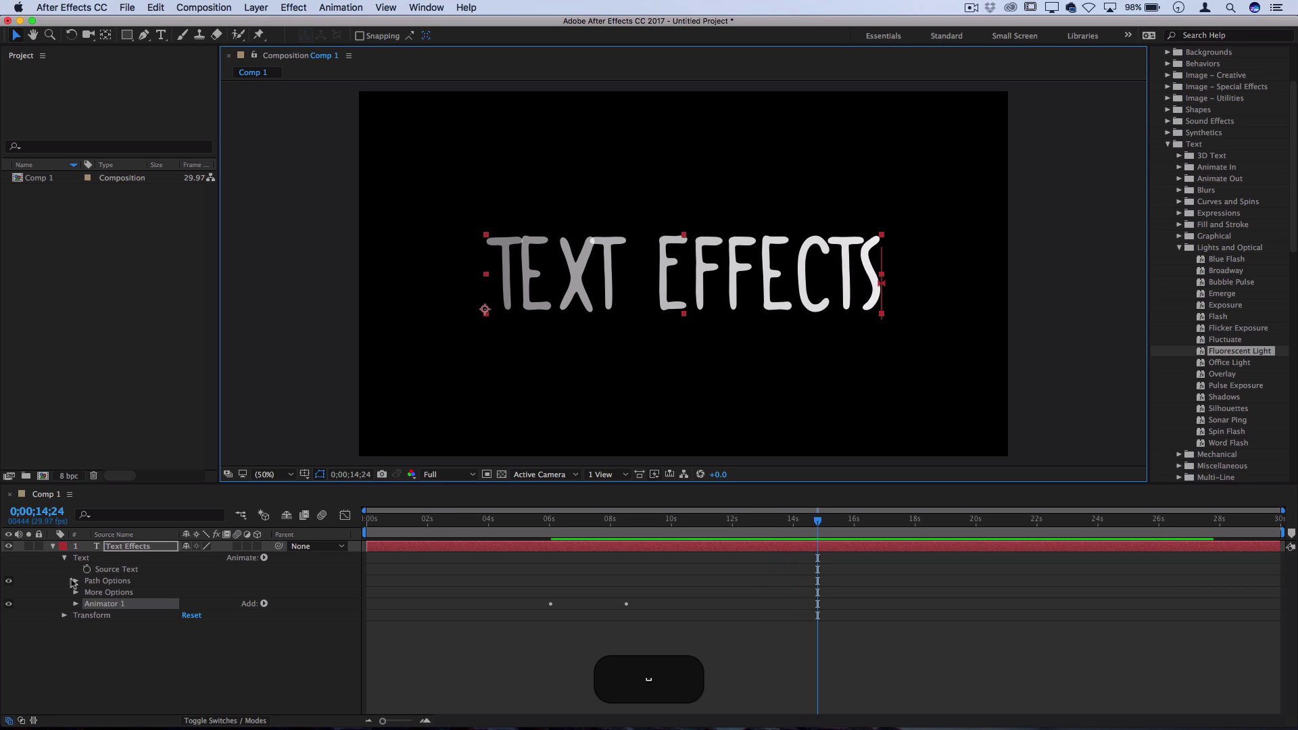
Inspect Animator 1's Wiggly Selector 1 settings and play the Flicker Color preview.
click(76, 604)
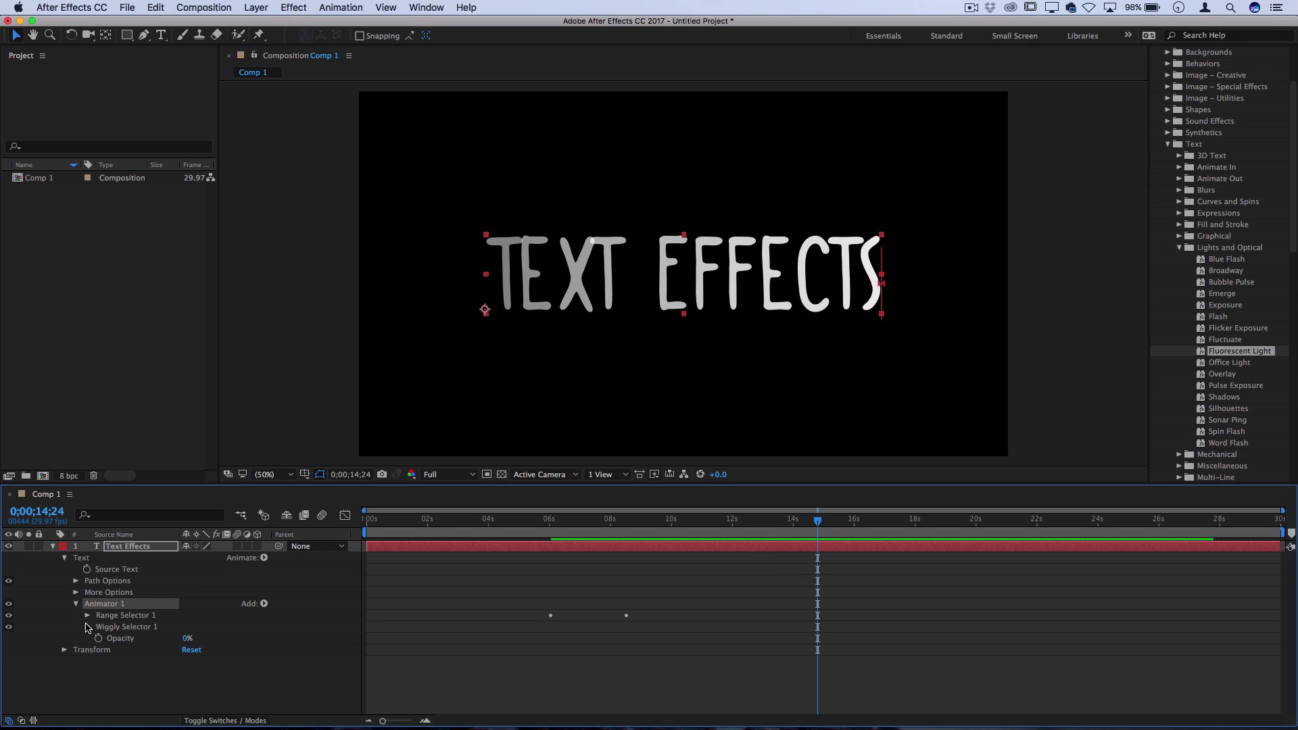
click(88, 627)
scroll(173, 629, down, 3)
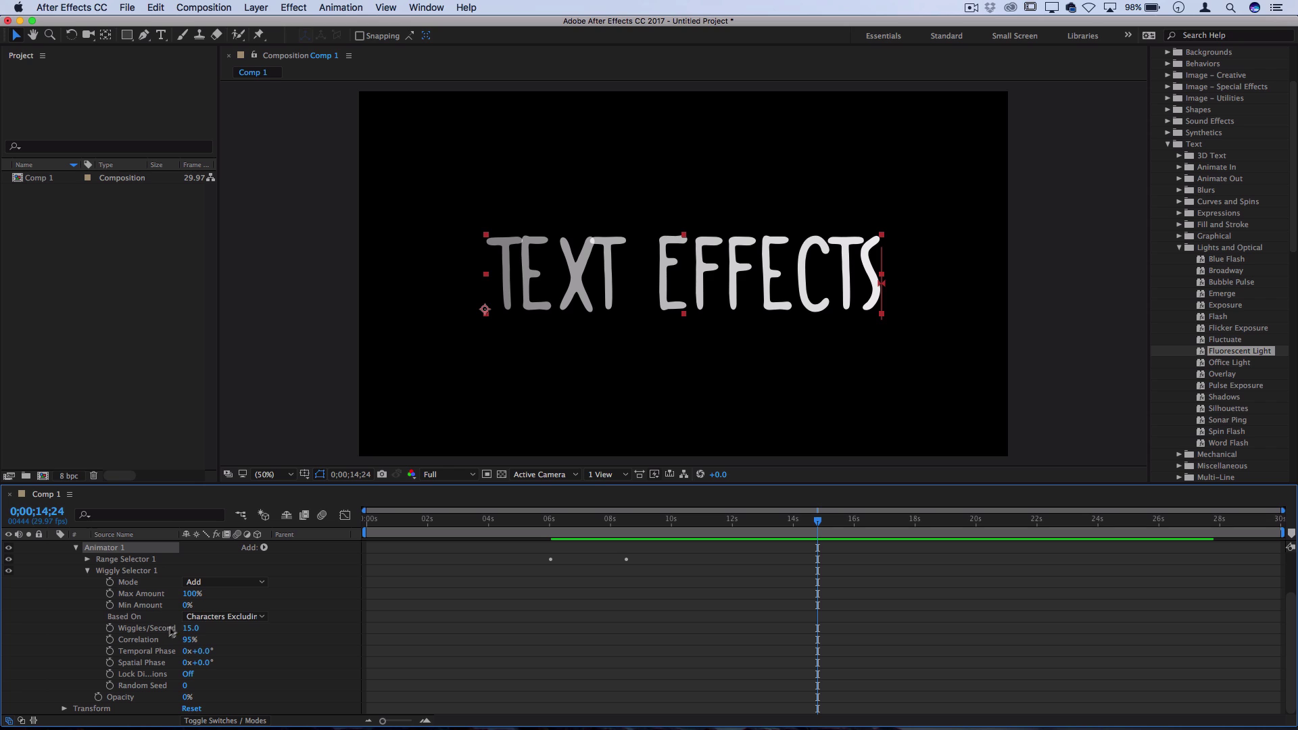
key(space)
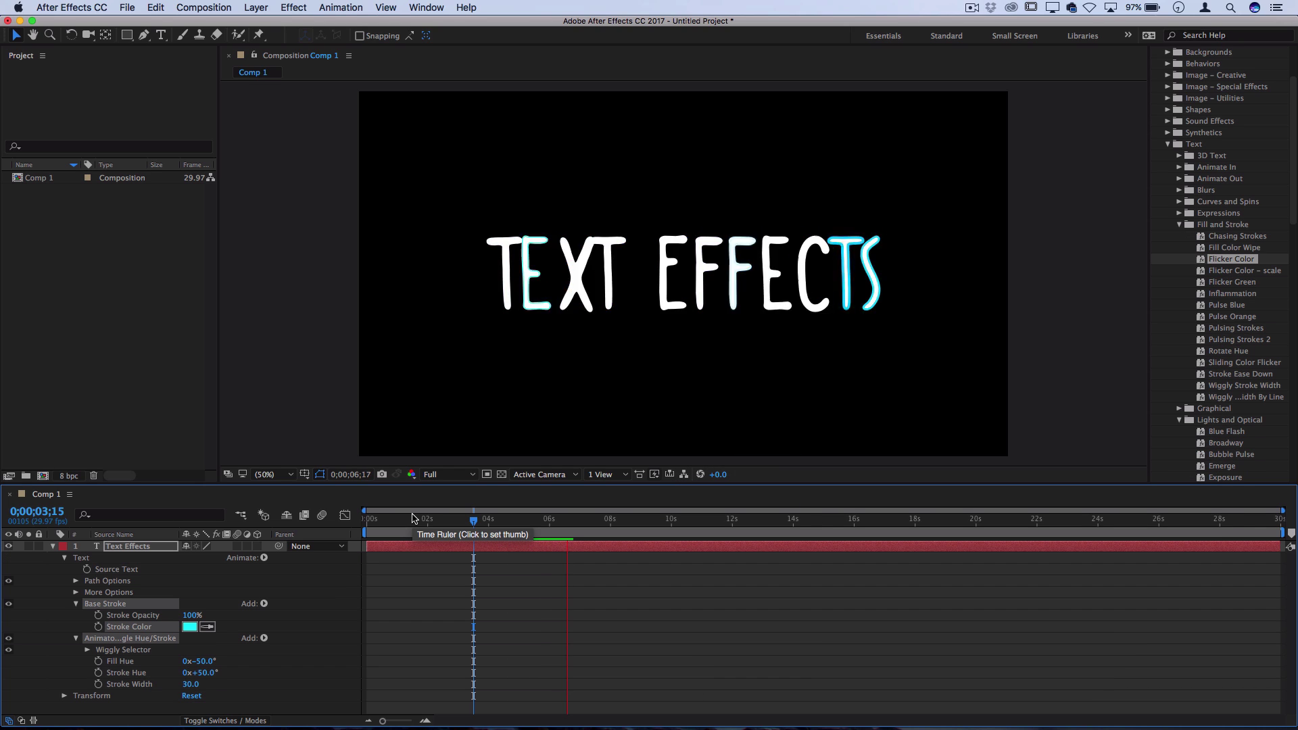
Undo the Flicker Color preset and apply Rotate Hue to the title text.
key(space)
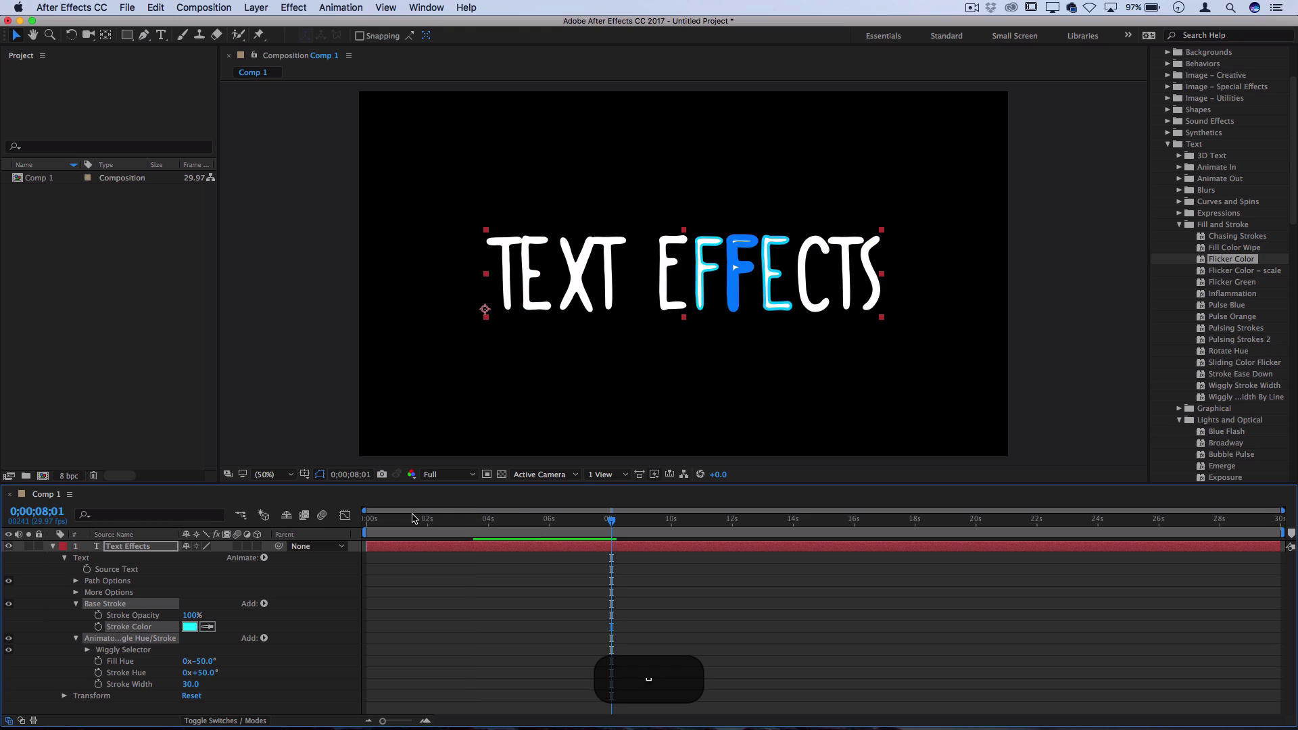
key(super+z)
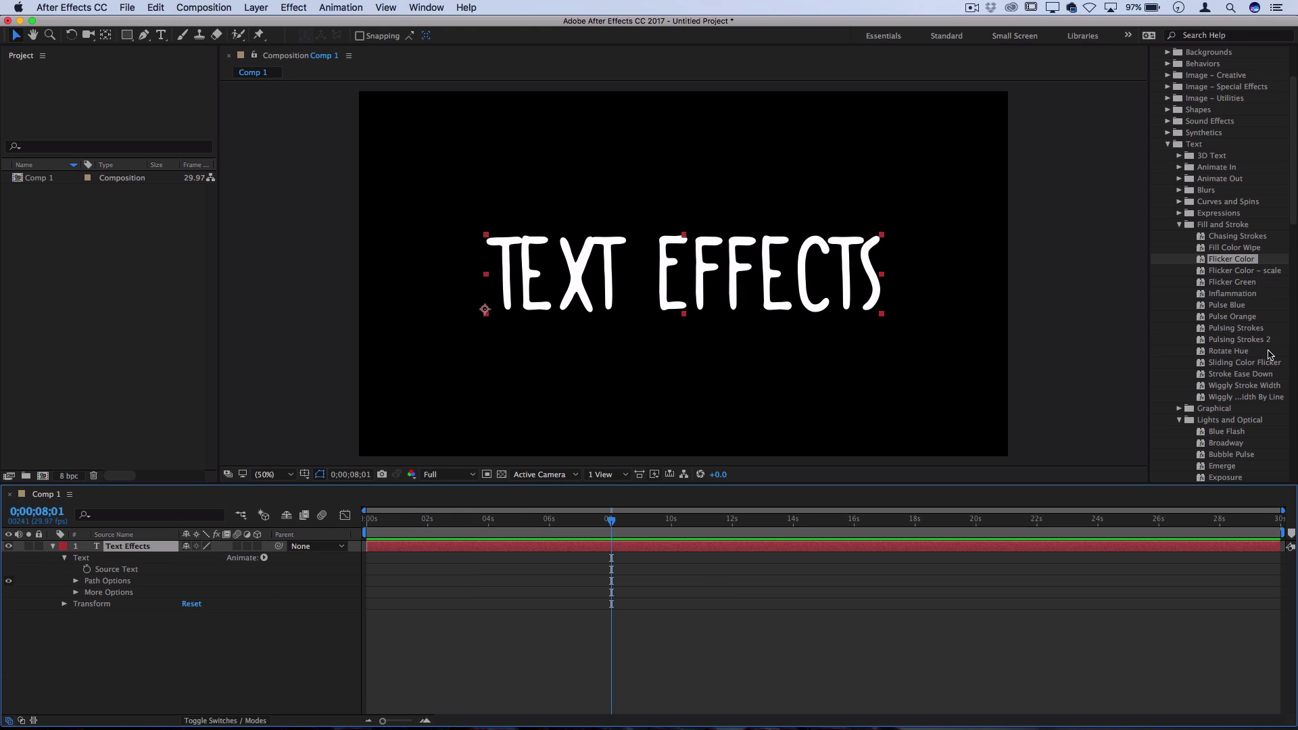
click(1239, 352)
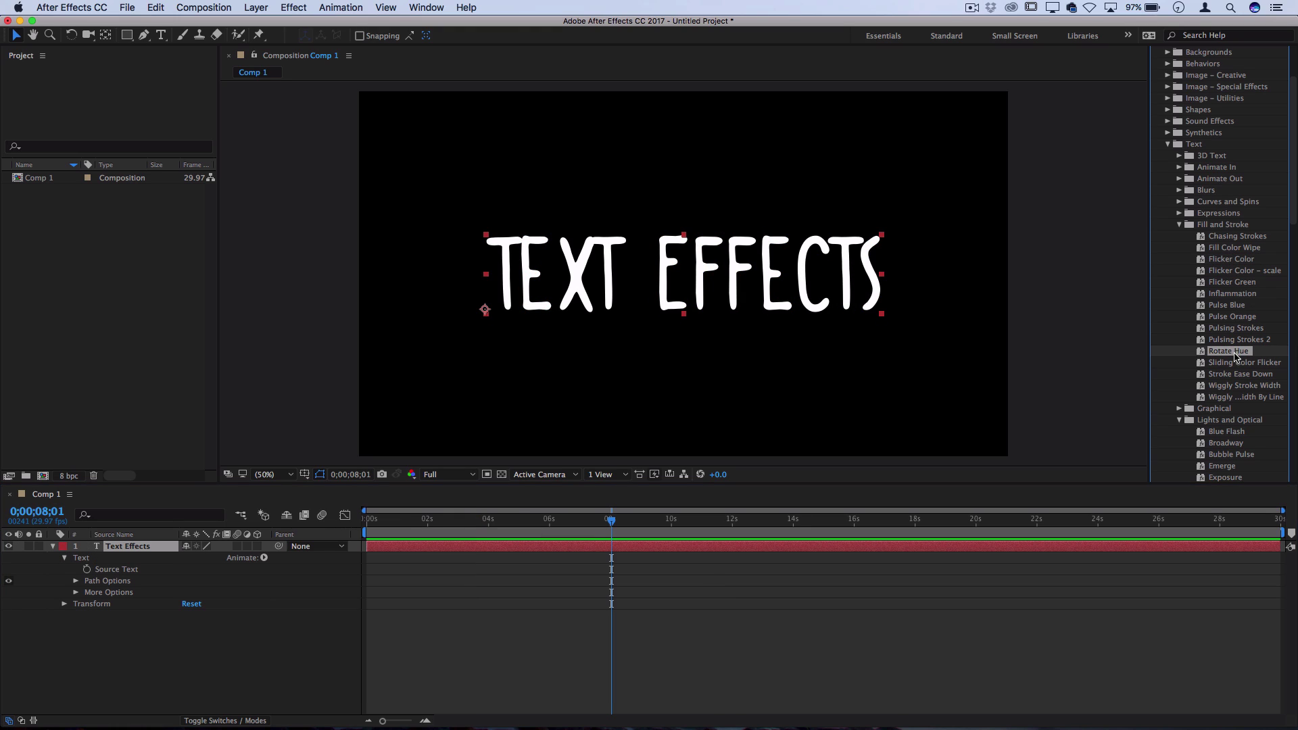
drag(1235, 357, 136, 548)
Preview the hue-cycling title, replaying from about 7.5 seconds.
key(space)
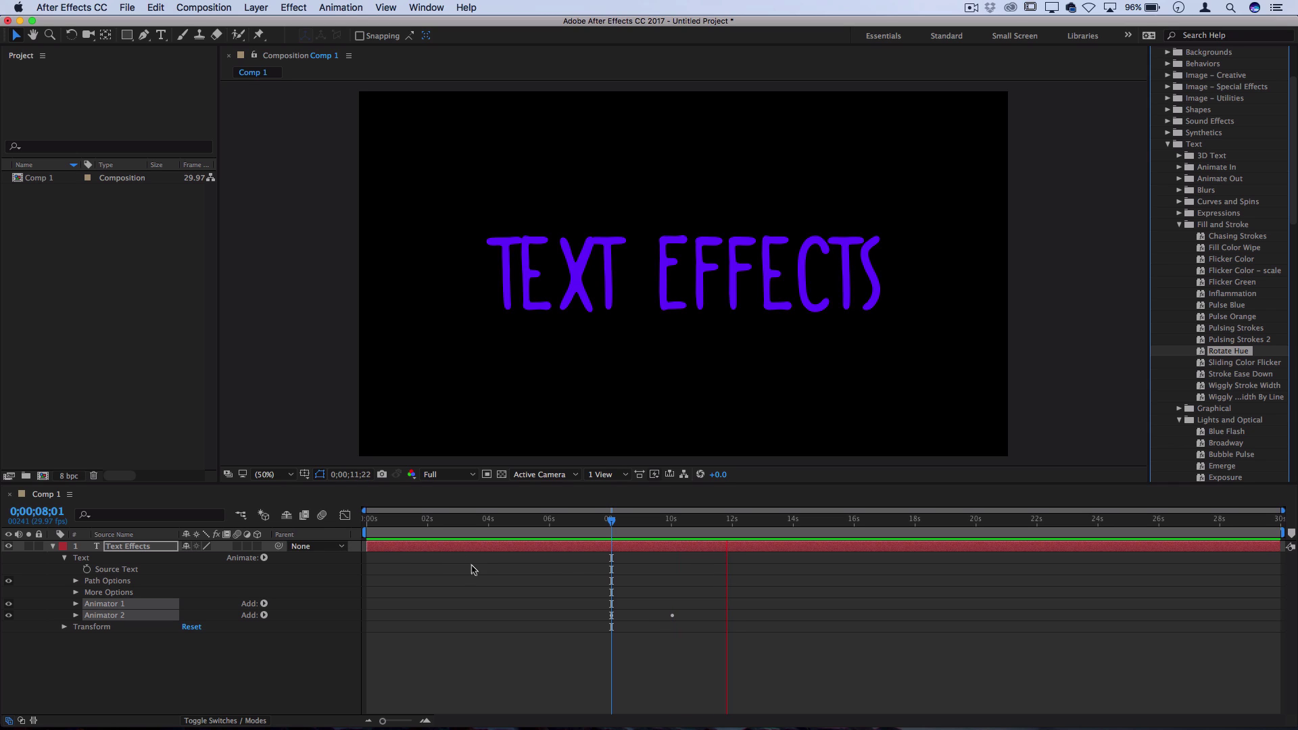
drag(612, 520, 596, 519)
key(space)
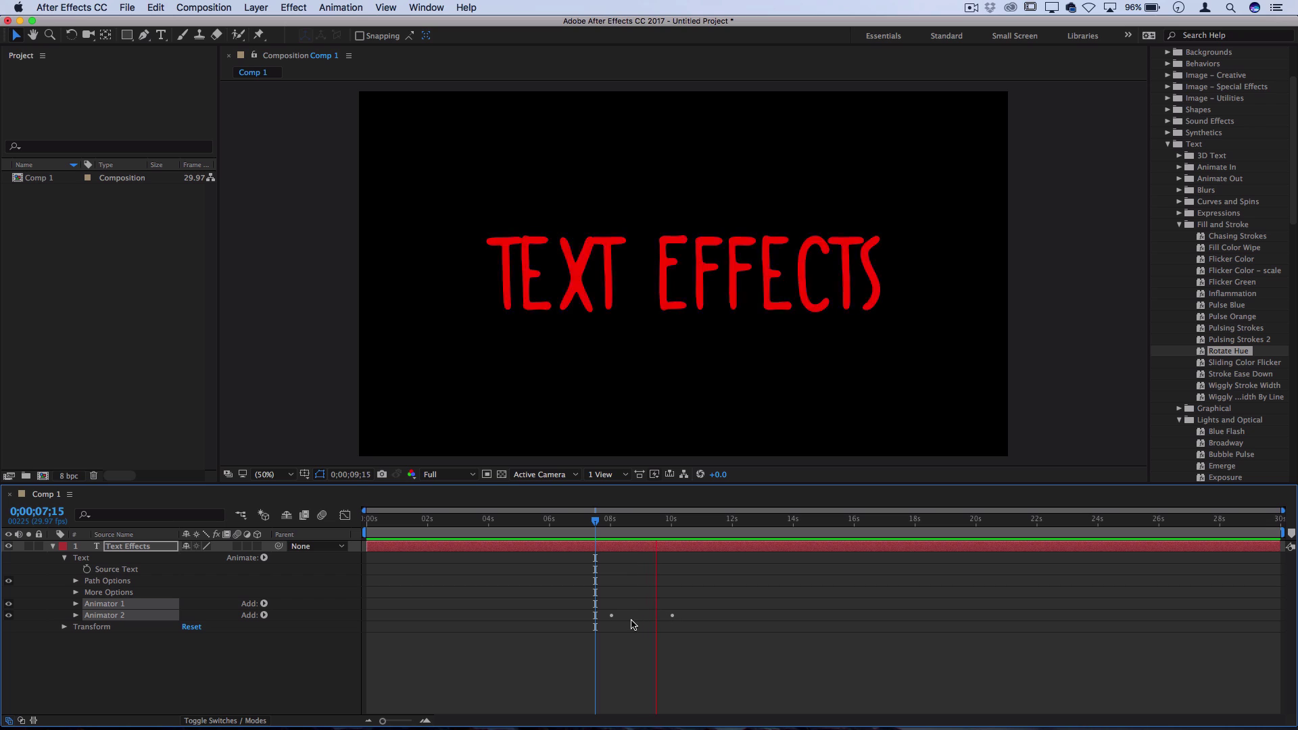
key(space)
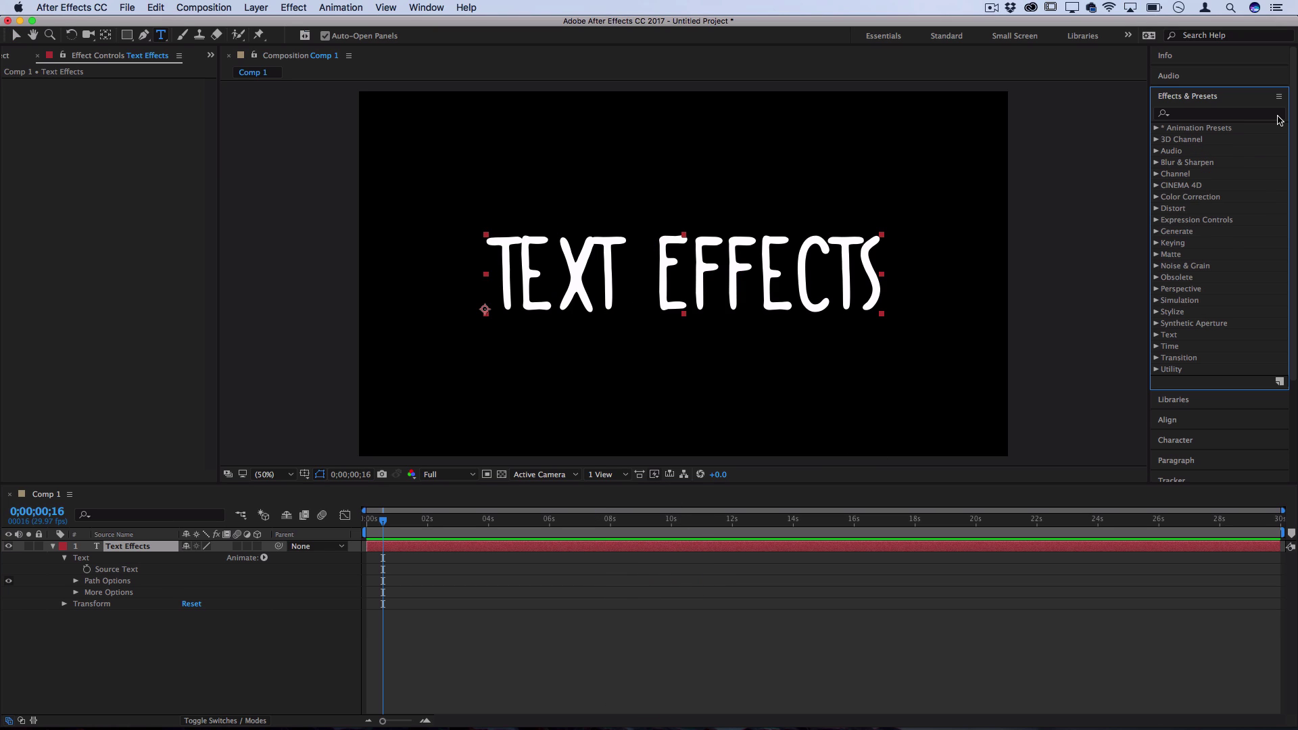
Find the 'bad' presets and apply Bad TV 2 – old to the TEXT EFFECTS title layer.
click(1193, 115)
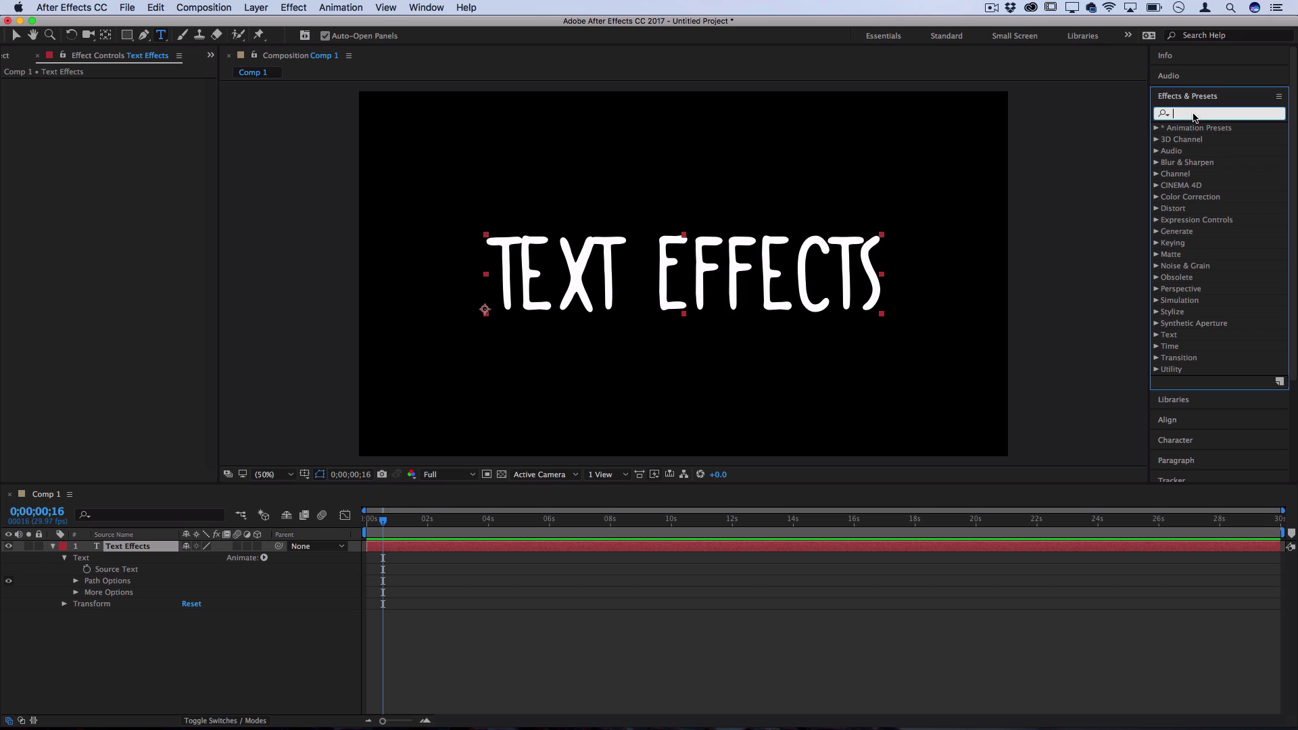
text(bad)
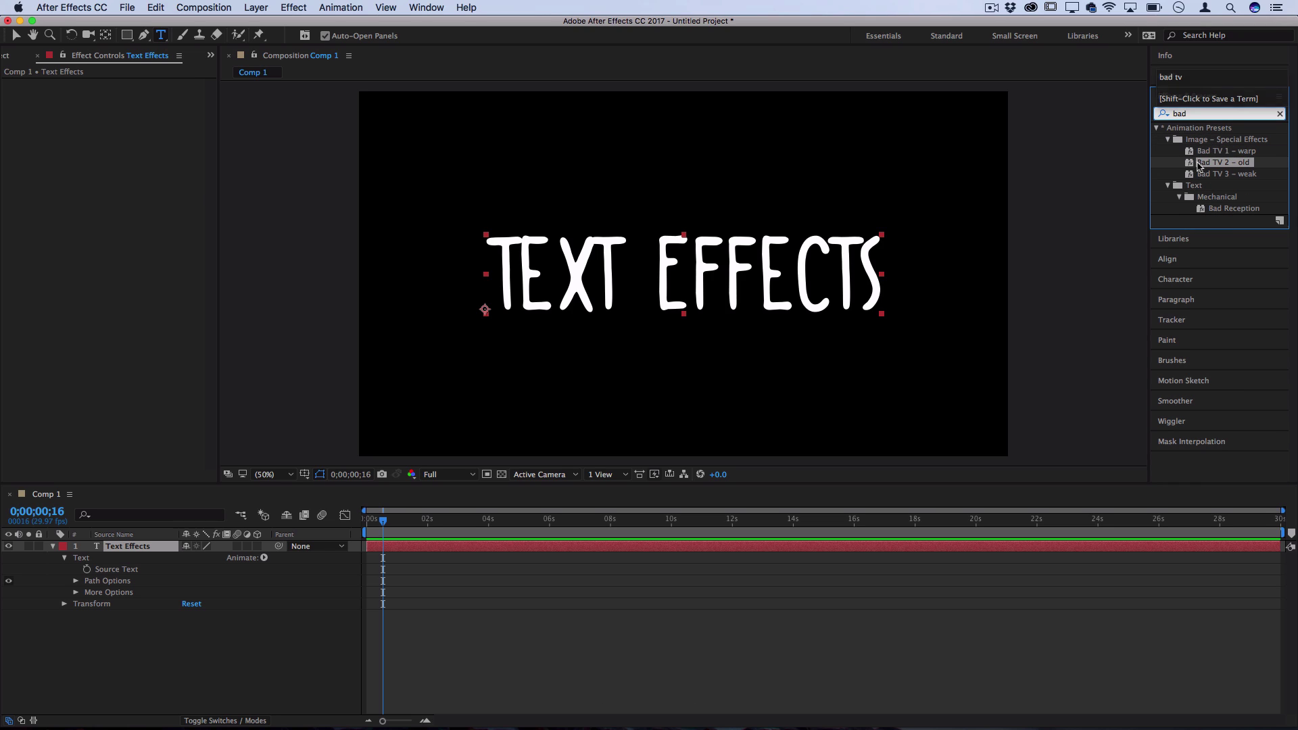
drag(1235, 165, 717, 274)
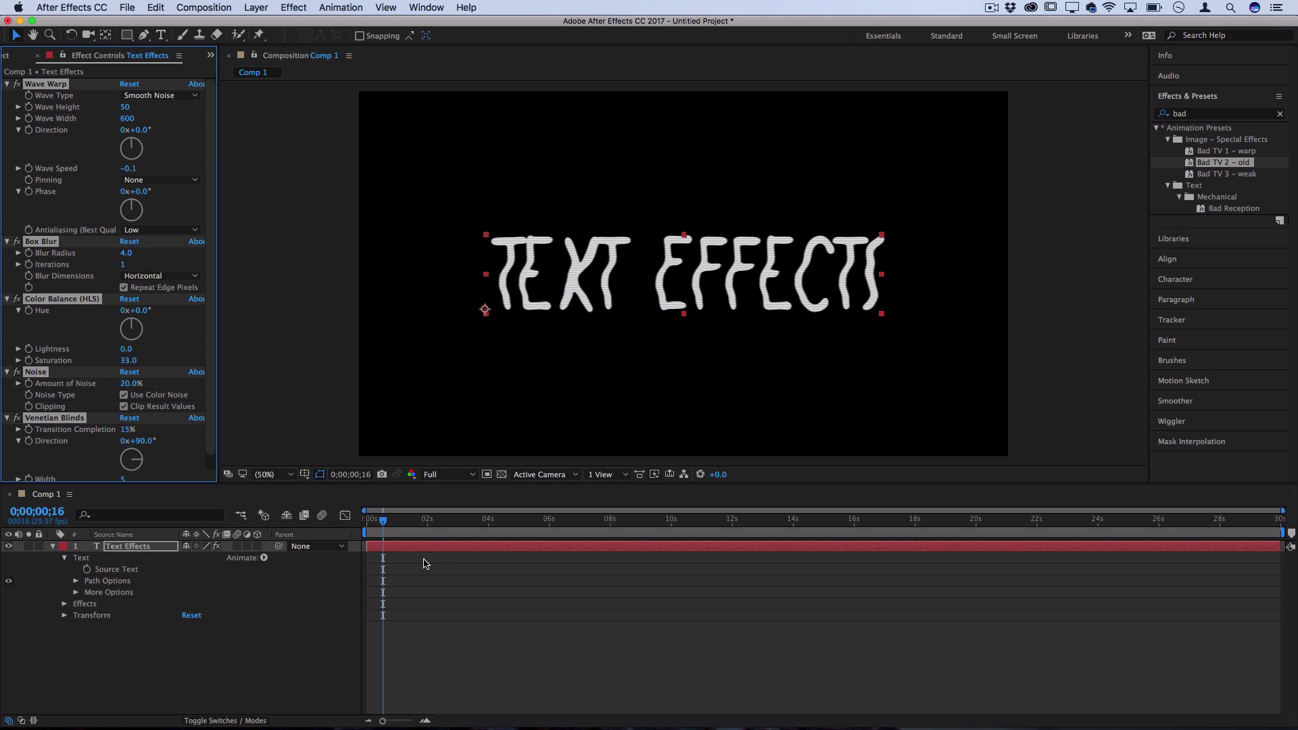
click(525, 408)
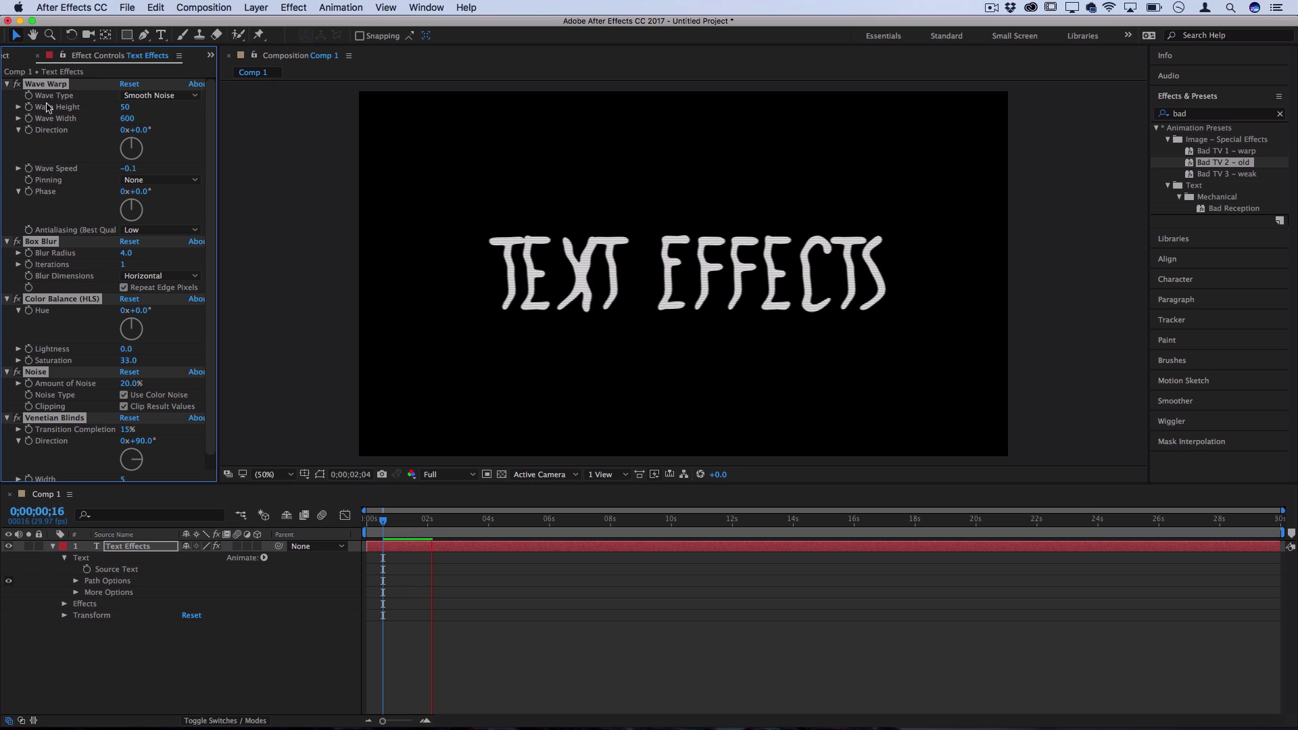
Preview the glitch from near the start, then set Venetian Blinds Transition Completion to 0%.
key(space)
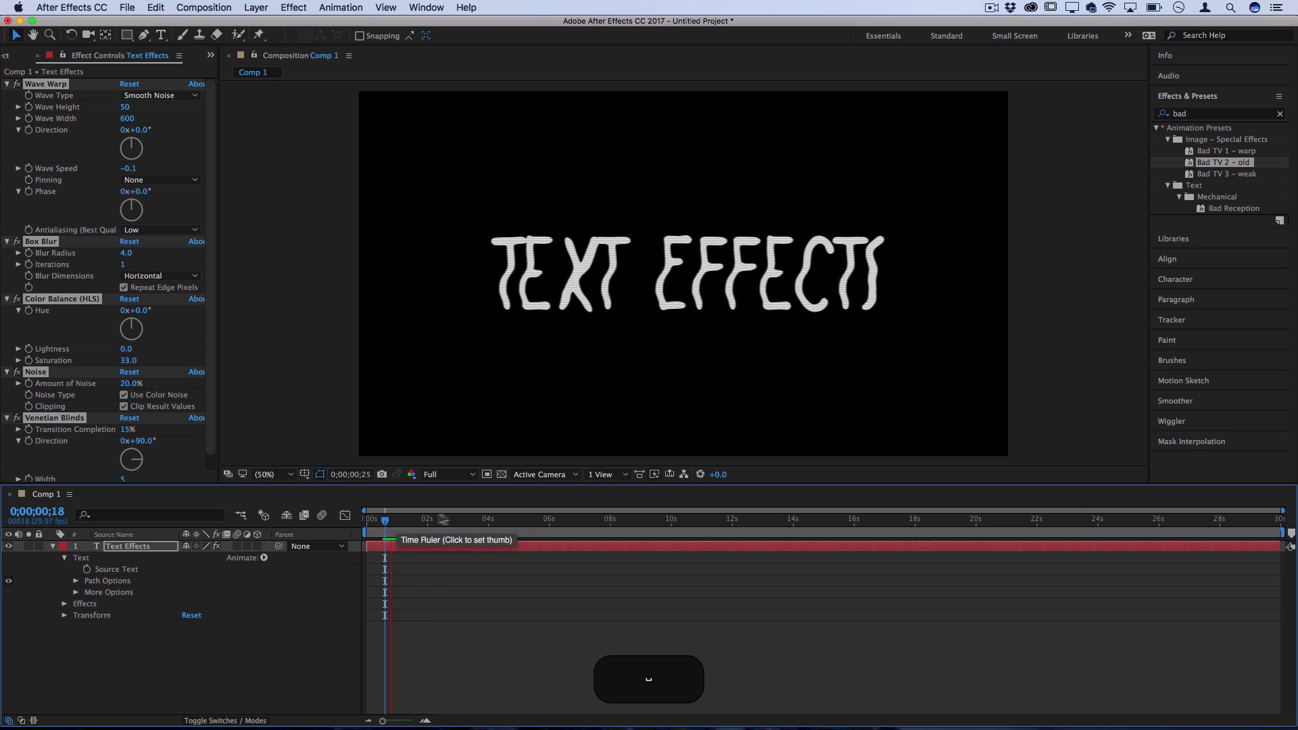
key(space)
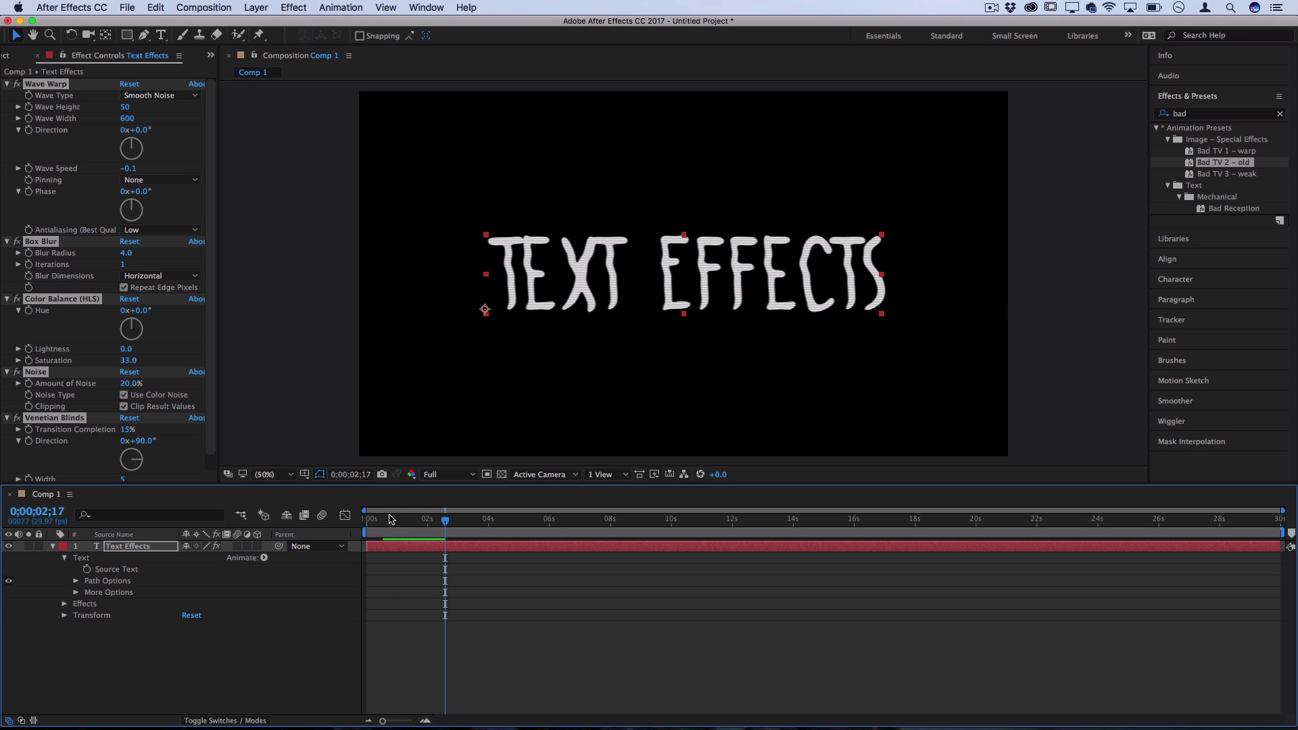
click(389, 519)
key(space)
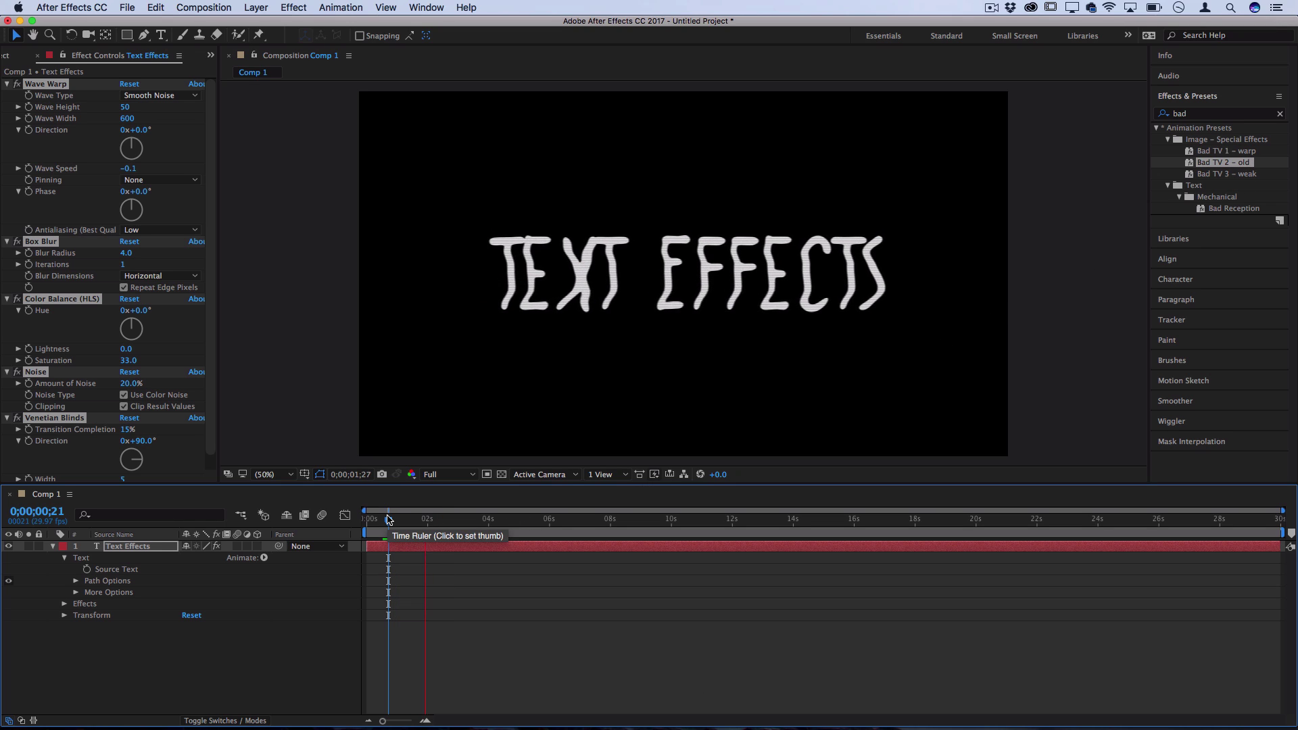
key(space)
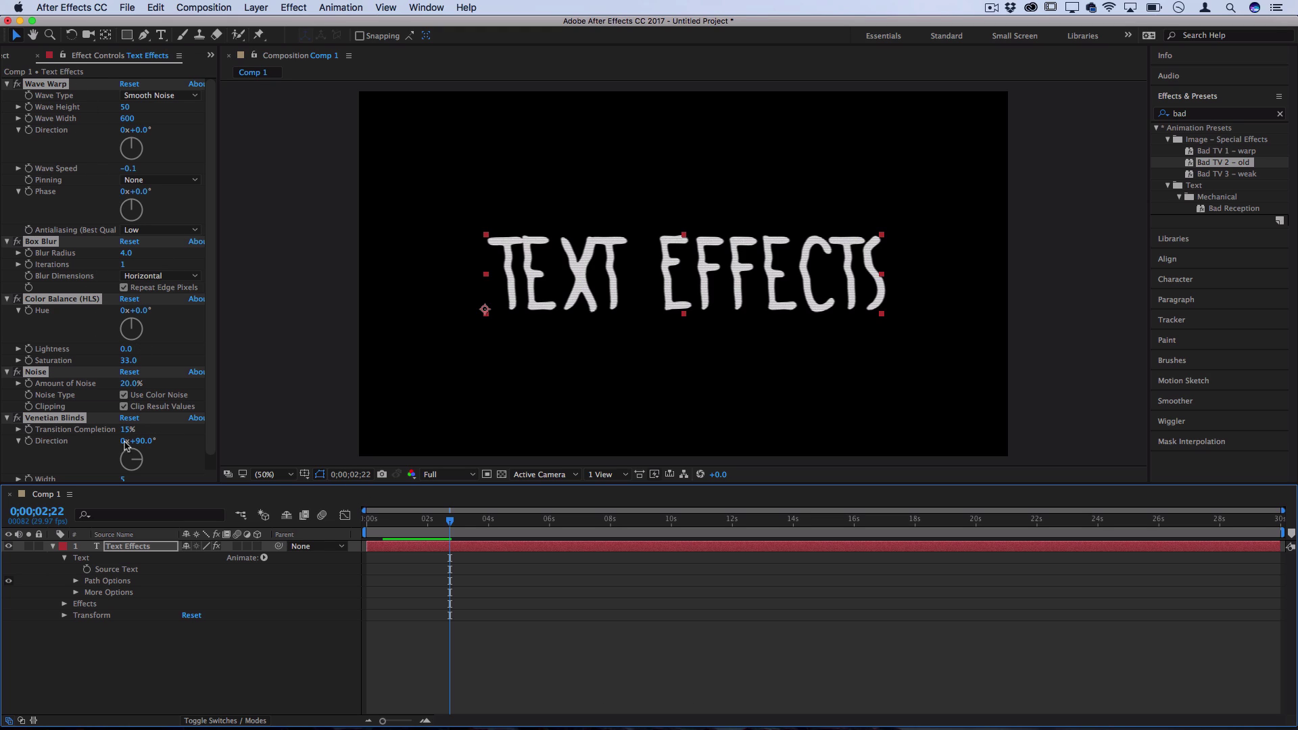
drag(133, 430, 122, 430)
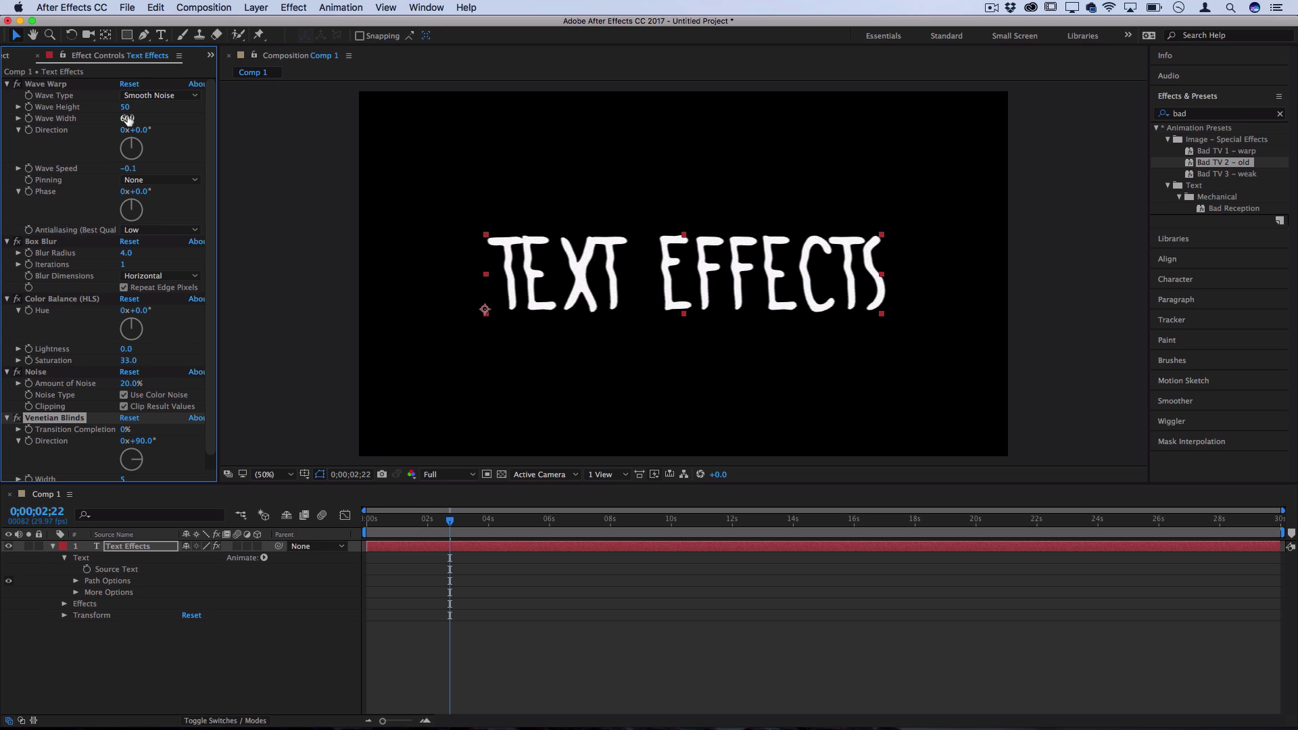